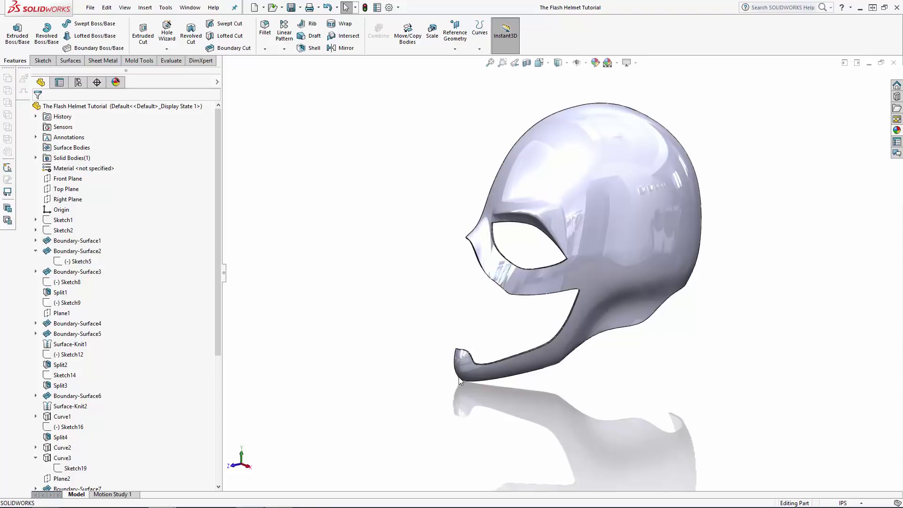
# Step: Show the front reference picture in Sketch2 and start a sketch on the Front Plane, seen from the front
pyautogui.click(66, 230)
pyautogui.click(73, 216)
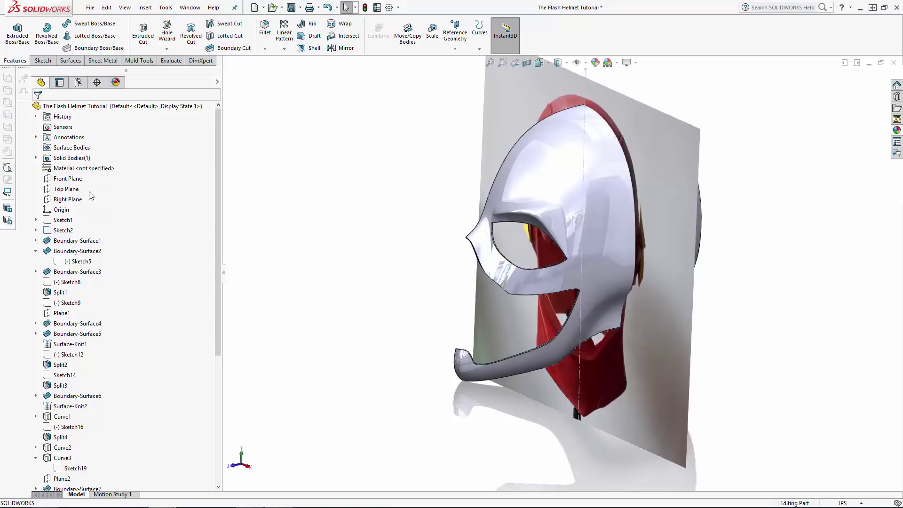
pyautogui.click(78, 180)
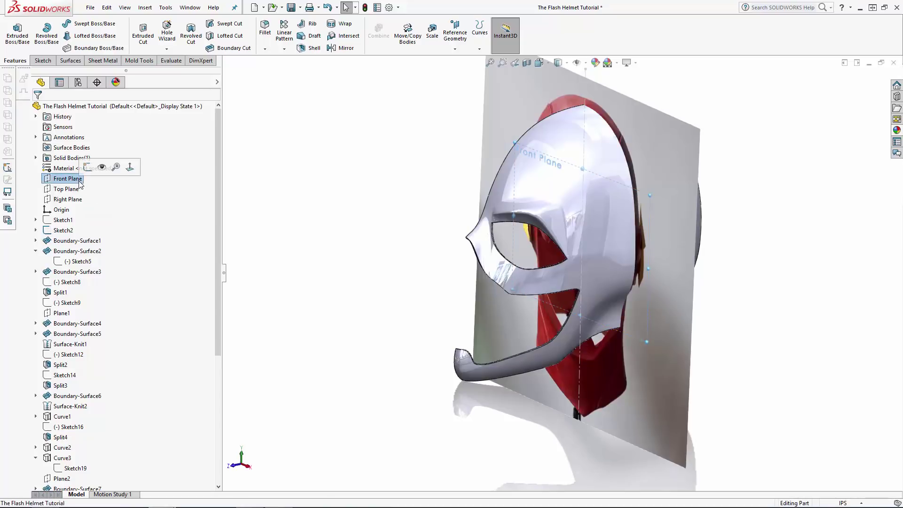
pyautogui.click(540, 63)
pyautogui.click(554, 103)
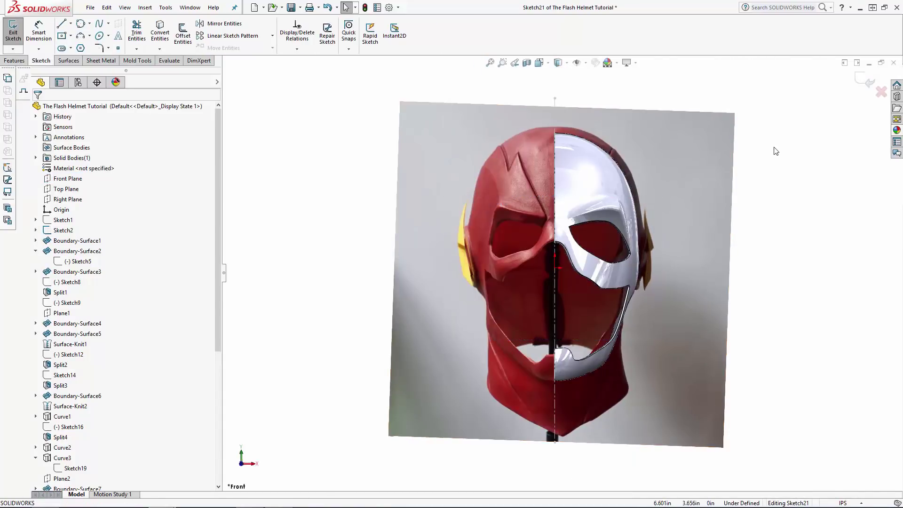
# Step: With the reference picture visible through the model, sketch a line about 0.225 in long from the eye's inner corner up to the brow crease
pyautogui.click(558, 63)
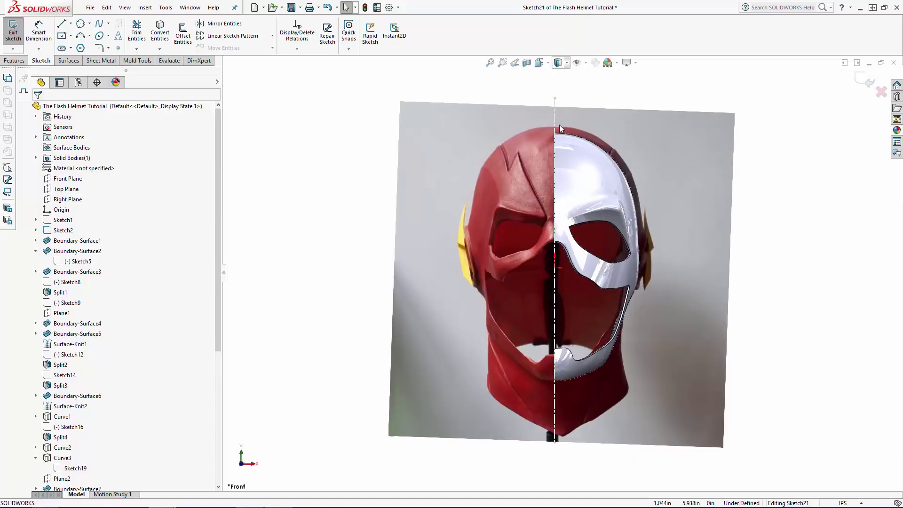
pyautogui.scroll(8, 588, 226)
pyautogui.press('l')
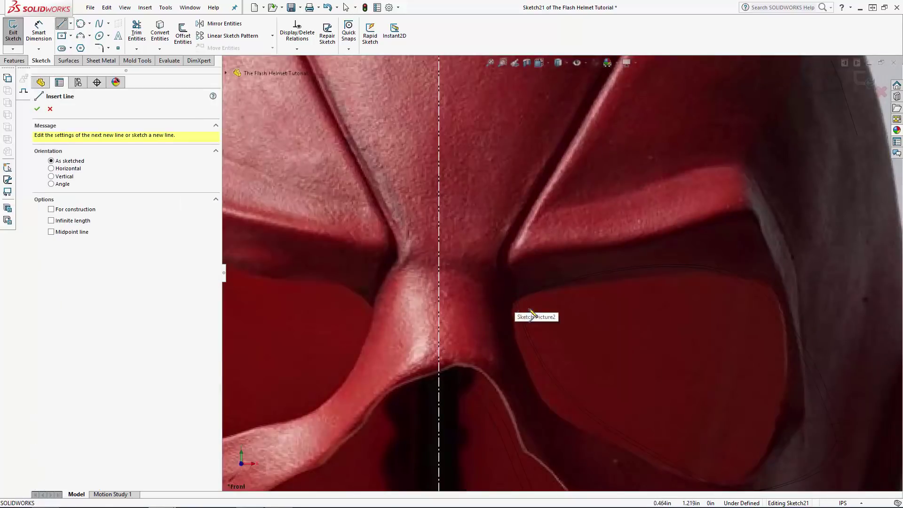
pyautogui.scroll(-6, 521, 303)
pyautogui.click(481, 245)
pyautogui.scroll(4, 559, 249)
pyautogui.scroll(-1, 569, 249)
pyautogui.click(485, 194)
pyautogui.scroll(3, 487, 198)
pyautogui.click(487, 198)
pyautogui.scroll(8, 492, 203)
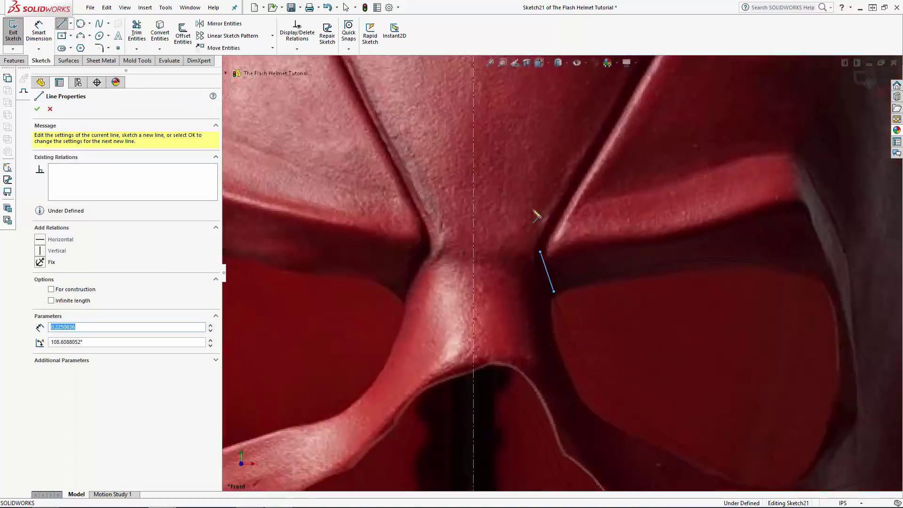
pyautogui.scroll(-3, 583, 259)
pyautogui.press('Escape')
# Step: Trace the long forehead crease with a three-point arc from the short line's upper end to the lightning shape's peak
pyautogui.click(81, 36)
pyautogui.click(472, 376)
pyautogui.click(633, 80)
pyautogui.click(596, 174)
pyautogui.scroll(4, 593, 167)
pyautogui.scroll(-5, 642, 141)
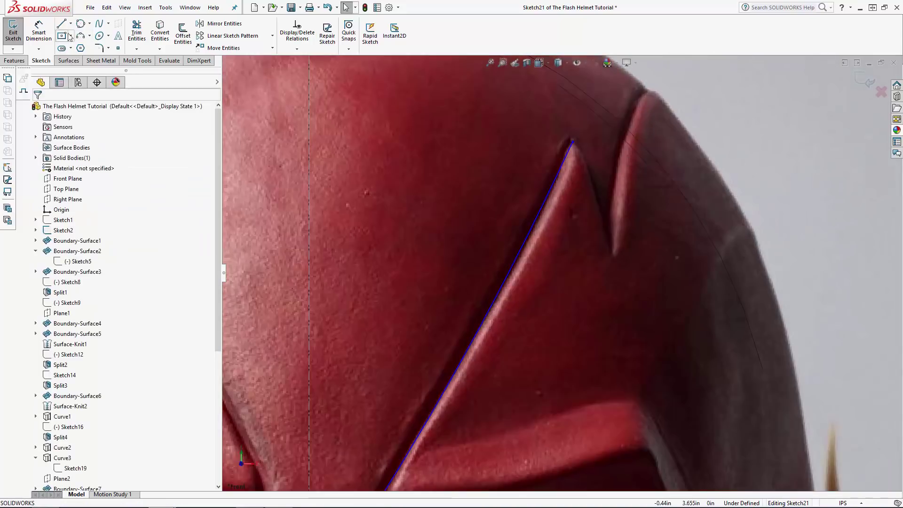
# Step: Add a three-point arc from the crease's peak down to the bottom of the notch
pyautogui.press('l')
pyautogui.click(572, 142)
pyautogui.press('Escape')
pyautogui.press('a')
pyautogui.click(573, 141)
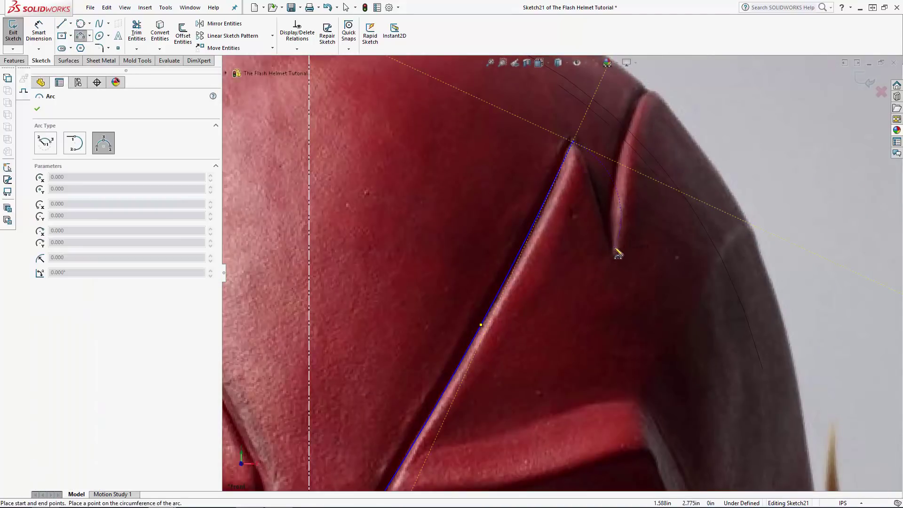
pyautogui.click(604, 212)
pyautogui.click(614, 252)
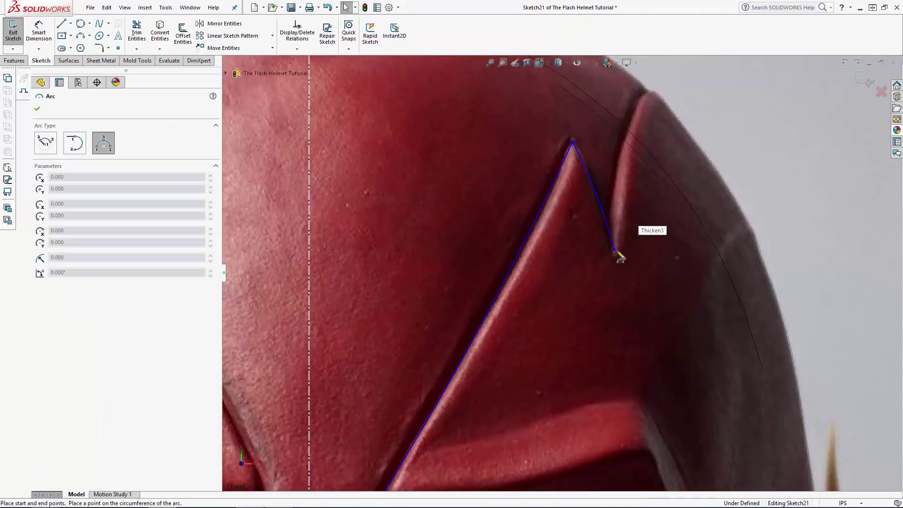
# Step: Draw a three-point arc from the notch up along the outer crease and finish the sketch
pyautogui.click(655, 74)
pyautogui.click(640, 105)
pyautogui.press('Escape')
pyautogui.scroll(8, 632, 246)
pyautogui.click(864, 80)
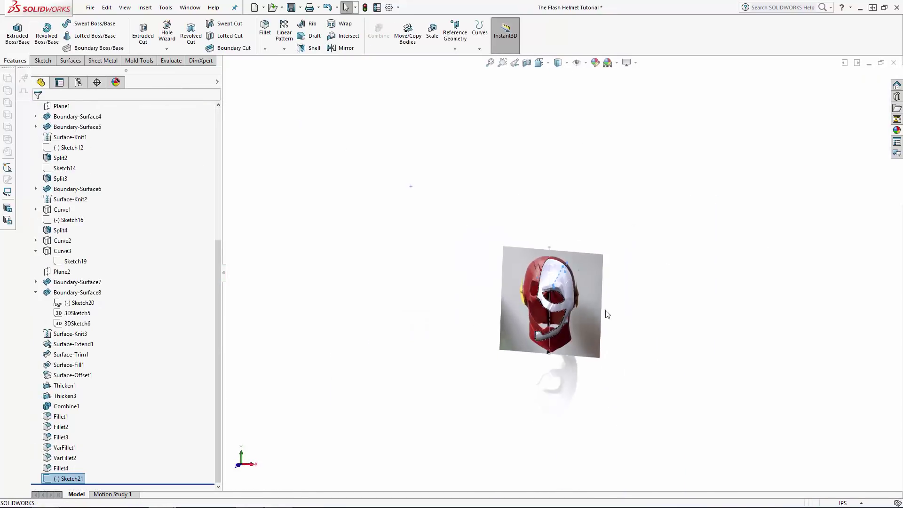
# Step: Reopen Sketch21 in the front view and reposition the corner between the short line and the long arc
pyautogui.click(631, 342)
pyautogui.scroll(-5, 521, 308)
pyautogui.doubleClick(73, 478)
pyautogui.click(540, 62)
pyautogui.click(551, 99)
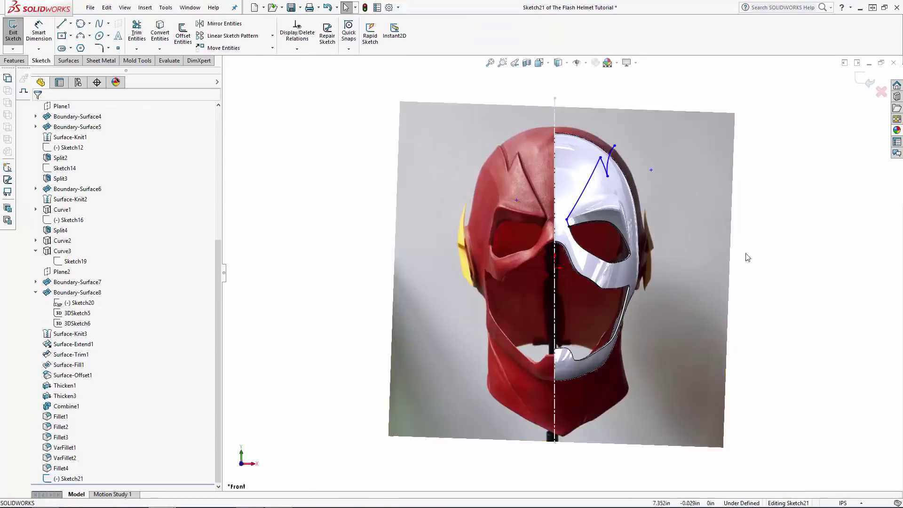
pyautogui.scroll(-12, 571, 221)
pyautogui.click(466, 193)
pyautogui.moveTo(466, 193); pyautogui.dragTo(452, 217)
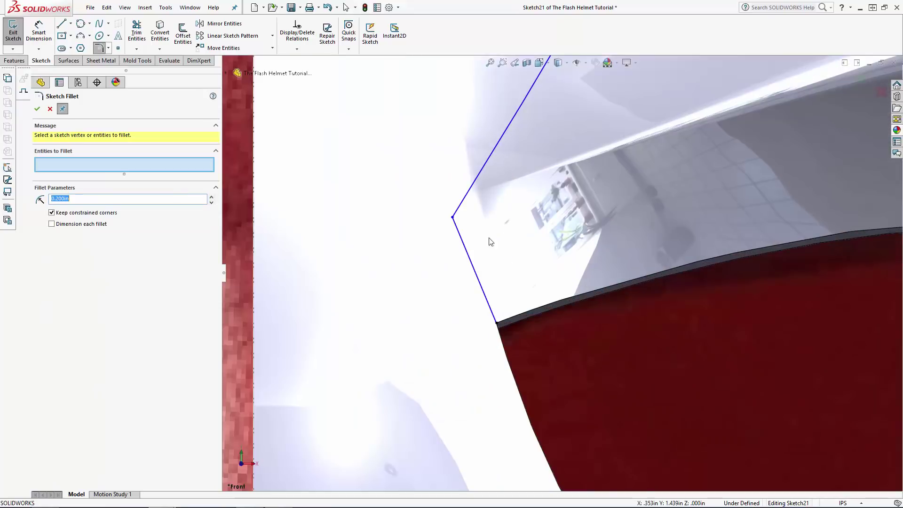
# Step: Round the corner between the short line and the long arc with a 0.2 in sketch fillet and exit the sketch
pyautogui.click(452, 217)
pyautogui.press('Return')
pyautogui.press('Escape')
pyautogui.scroll(5, 675, 312)
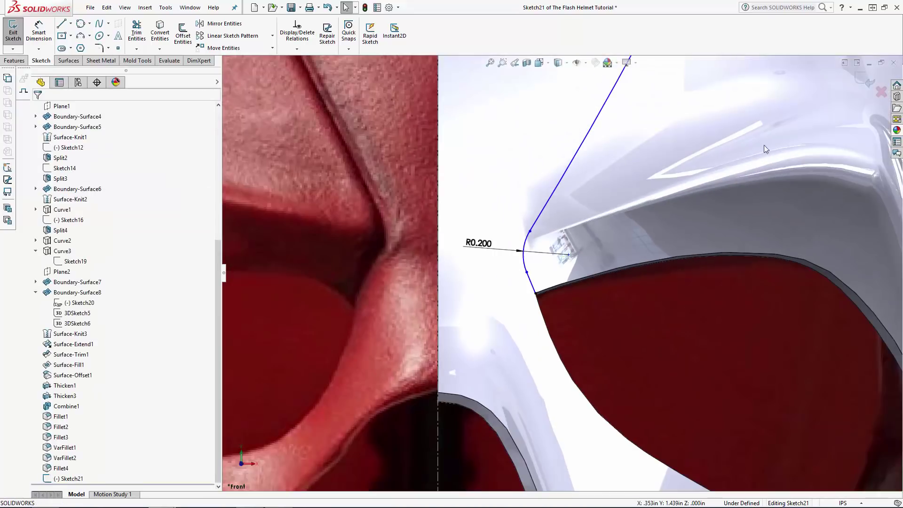
pyautogui.click(867, 79)
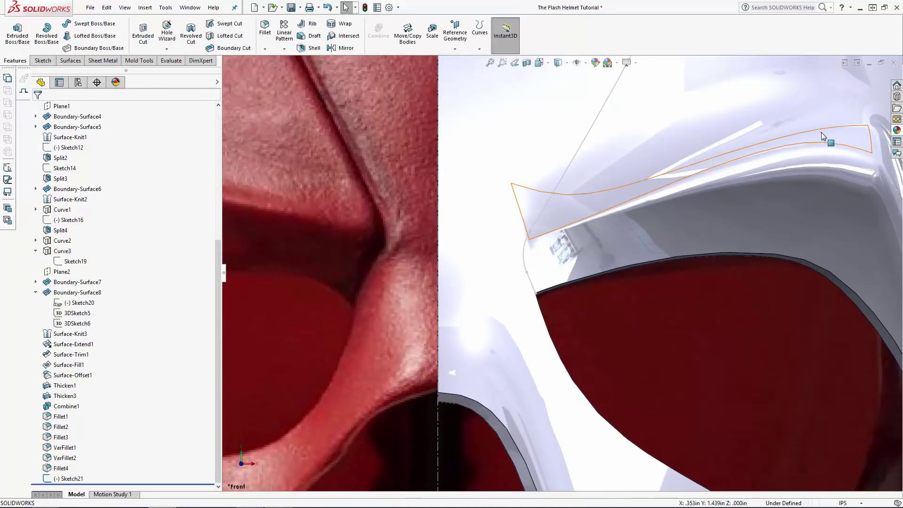
# Step: Create a projected curve of Sketch21 on the seven forehead, brow and eye-corner faces, using the sketch-on-faces type
pyautogui.scroll(-6, 564, 273)
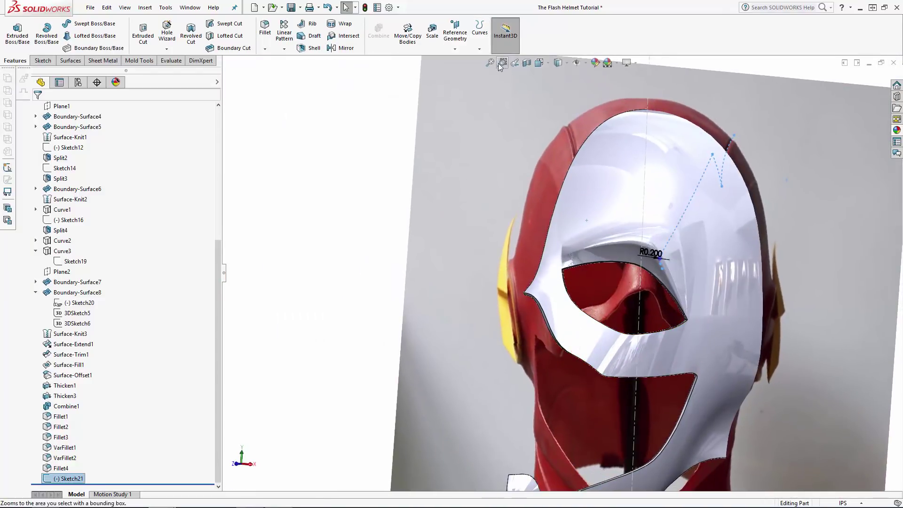
pyautogui.click(487, 39)
pyautogui.click(502, 72)
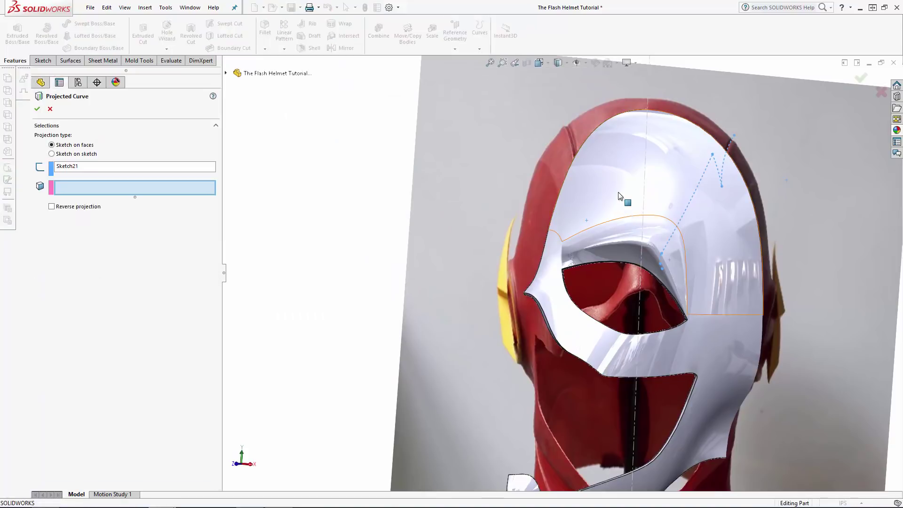
pyautogui.click(611, 224)
pyautogui.click(611, 224)
pyautogui.scroll(-5, 574, 257)
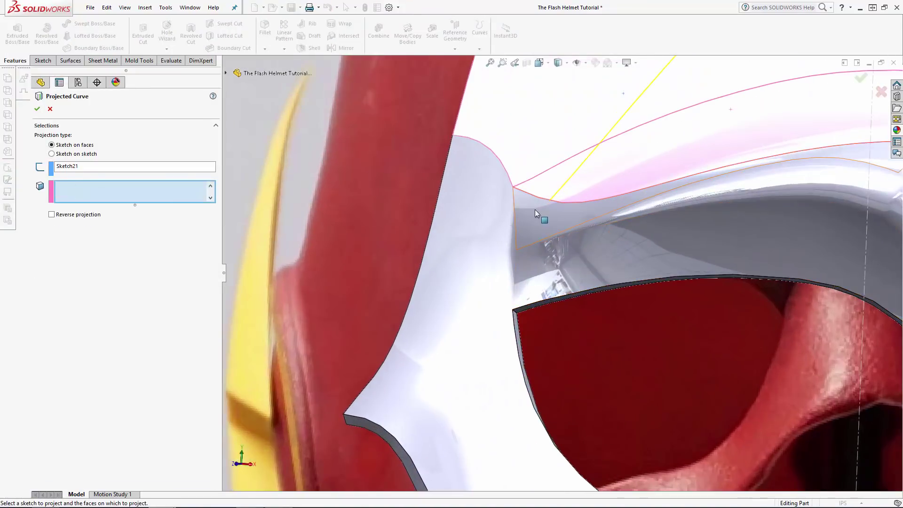
pyautogui.click(536, 222)
pyautogui.click(499, 282)
pyautogui.click(494, 310)
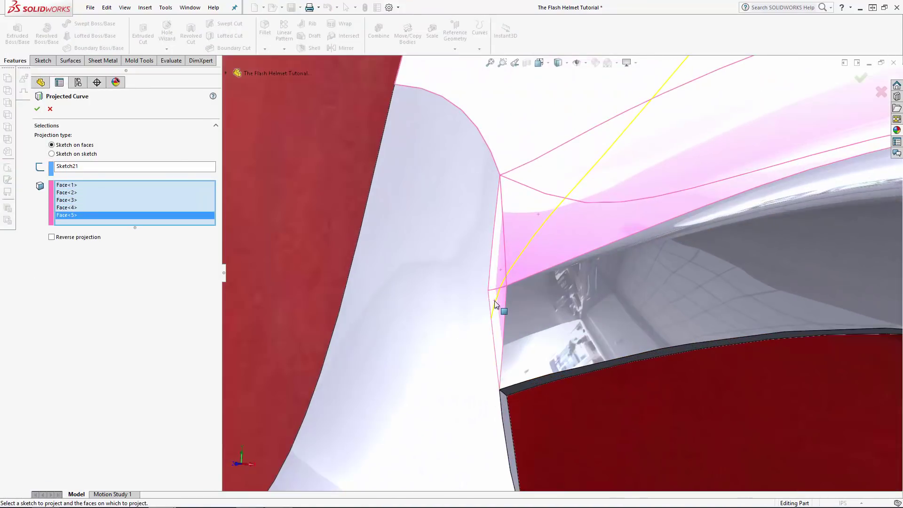
pyautogui.click(487, 337)
pyautogui.click(517, 364)
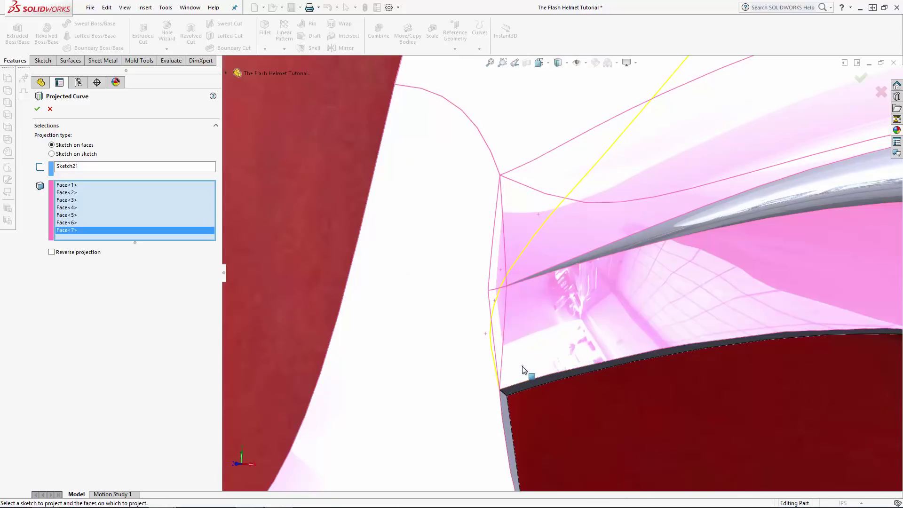
pyautogui.click(36, 110)
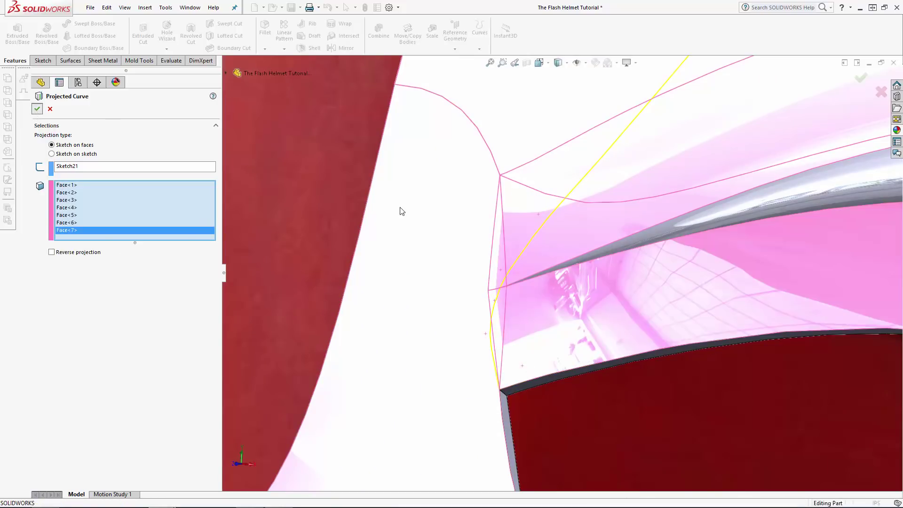
# Step: Hide the reference picture Sketch2 and the crease profile Sketch21
pyautogui.scroll(7, 423, 273)
pyautogui.moveTo(559, 221); pyautogui.dragTo(451, 209, button='middle')
pyautogui.scroll(7, 162, 231)
pyautogui.click(66, 230)
pyautogui.click(78, 209)
pyautogui.scroll(-7, 102, 334)
pyautogui.click(60, 479)
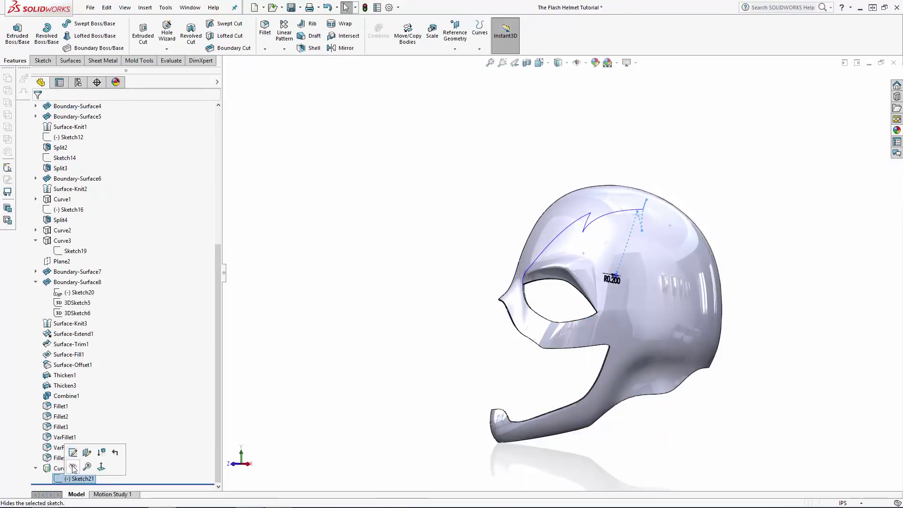
# Step: Start a new sketch on the Right Plane and view the helmet from the right
pyautogui.click(70, 200)
pyautogui.click(85, 185)
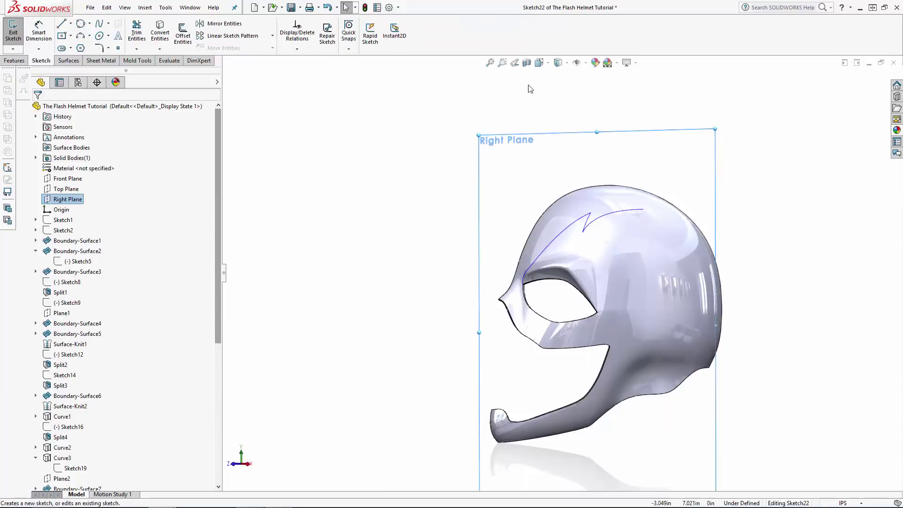
pyautogui.click(539, 63)
pyautogui.click(587, 120)
pyautogui.click(351, 83)
# Step: Sketch a four-point spline from the projected curve's rear end around the back of the head to the helmet's lower rear edge
pyautogui.click(99, 23)
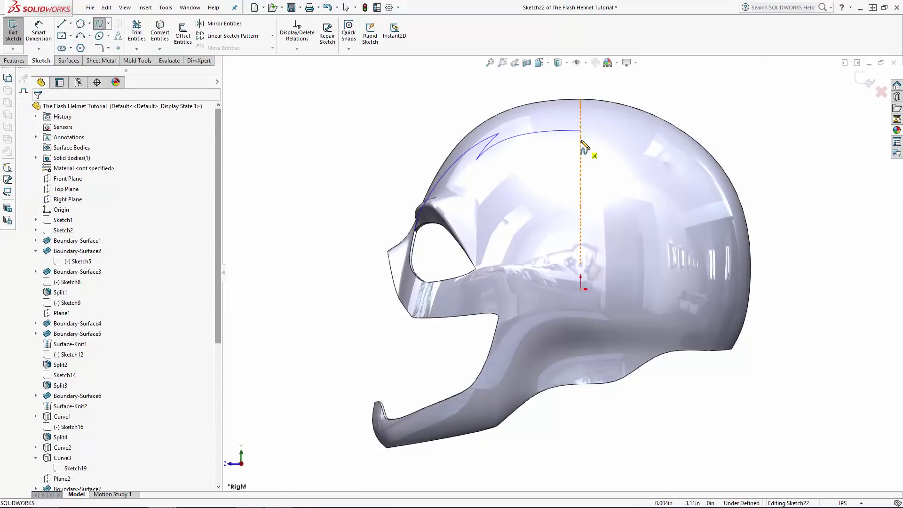
pyautogui.click(581, 130)
pyautogui.click(638, 143)
pyautogui.click(706, 215)
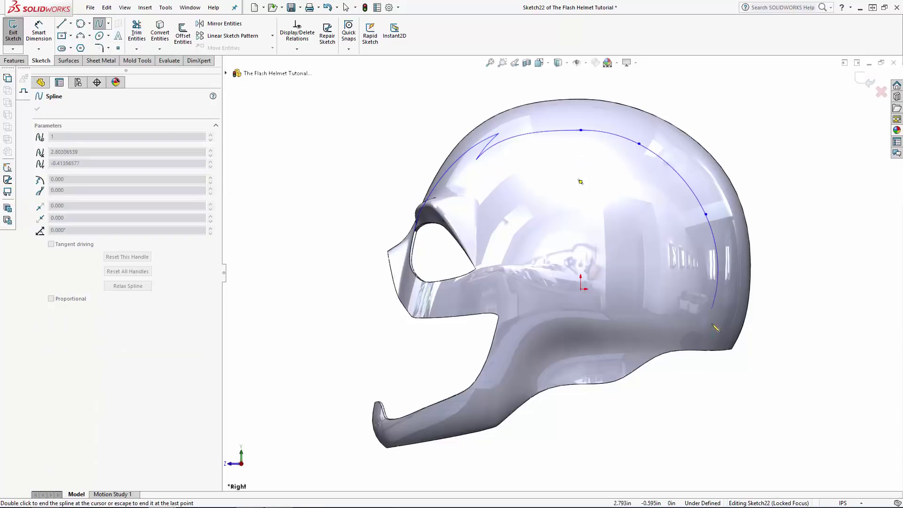
pyautogui.click(705, 350)
pyautogui.press('Escape')
# Step: Add a relation between the spline and the projected curve so that the two join smoothly at the top of the head
pyautogui.scroll(-2, 649, 167)
pyautogui.click(593, 118)
pyautogui.keyDown('ctrl'); pyautogui.click(455, 139); pyautogui.keyUp('ctrl')
pyautogui.press('Escape')
pyautogui.click(575, 115)
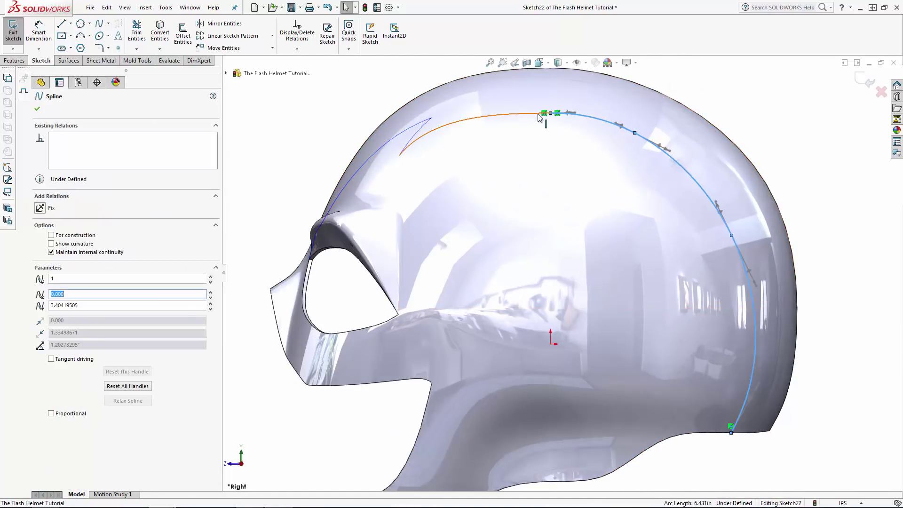
pyautogui.keyDown('ctrl'); pyautogui.click(540, 114); pyautogui.keyUp('ctrl')
pyautogui.click(59, 262)
pyautogui.press('Escape')
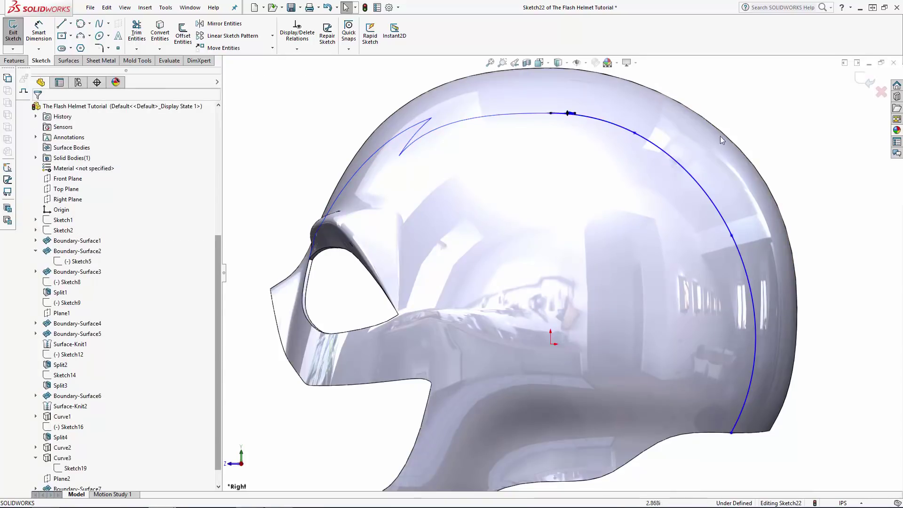
# Step: Reshape the lower end of the spline with its end tangency handle
pyautogui.click(748, 391)
pyautogui.moveTo(757, 391); pyautogui.dragTo(752, 381)
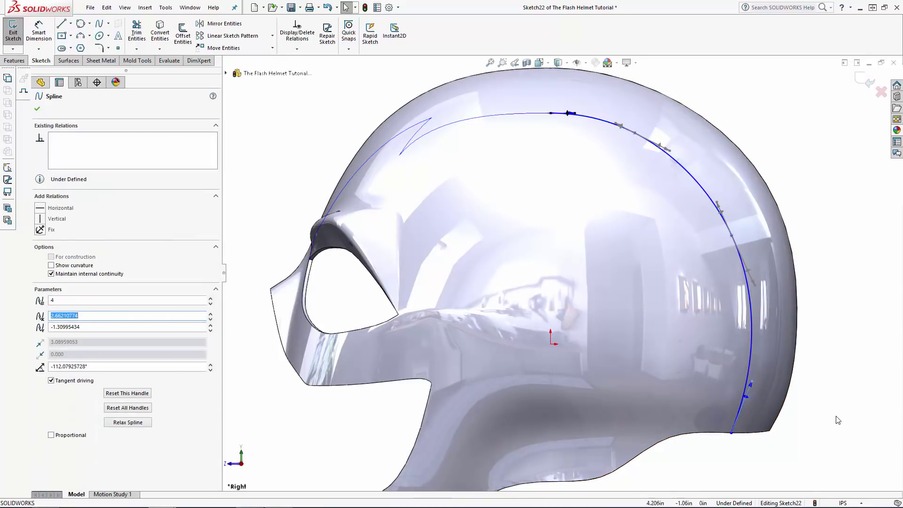
pyautogui.click(837, 178)
# Step: Create a projected curve of the spline sketch on the helmet's outer side faces
pyautogui.scroll(4, 856, 137)
pyautogui.moveTo(670, 155); pyautogui.dragTo(663, 236, button='middle')
pyautogui.click(480, 32)
pyautogui.click(515, 72)
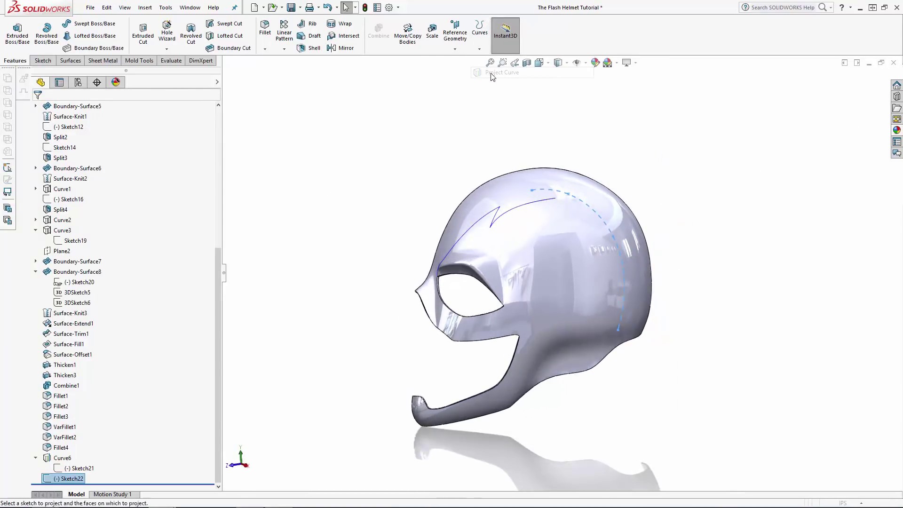
pyautogui.click(588, 218)
pyautogui.click(599, 296)
pyautogui.moveTo(597, 248); pyautogui.dragTo(597, 220, button='middle')
pyautogui.click(860, 79)
pyautogui.moveTo(692, 162); pyautogui.dragTo(702, 189, button='middle')
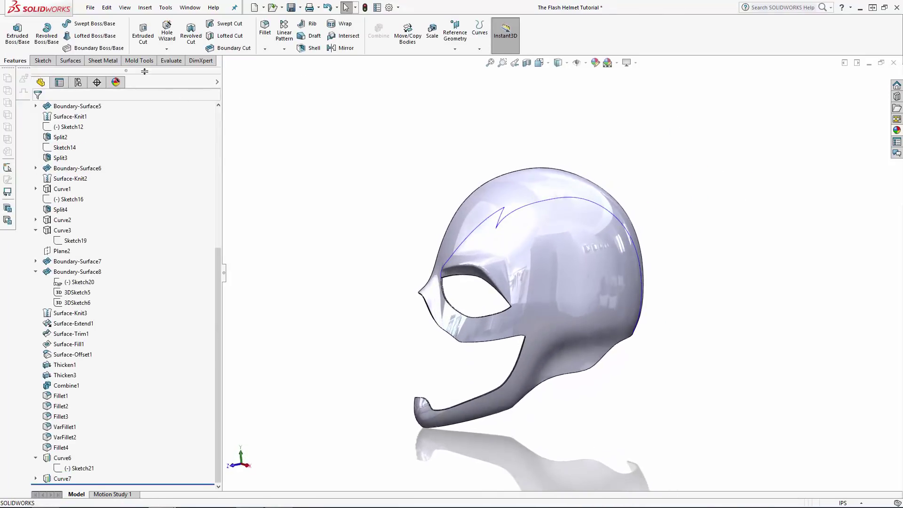
# Step: Create a 3D sketch by converting both projected curves into sketch entities, and finish it
pyautogui.click(43, 60)
pyautogui.click(13, 49)
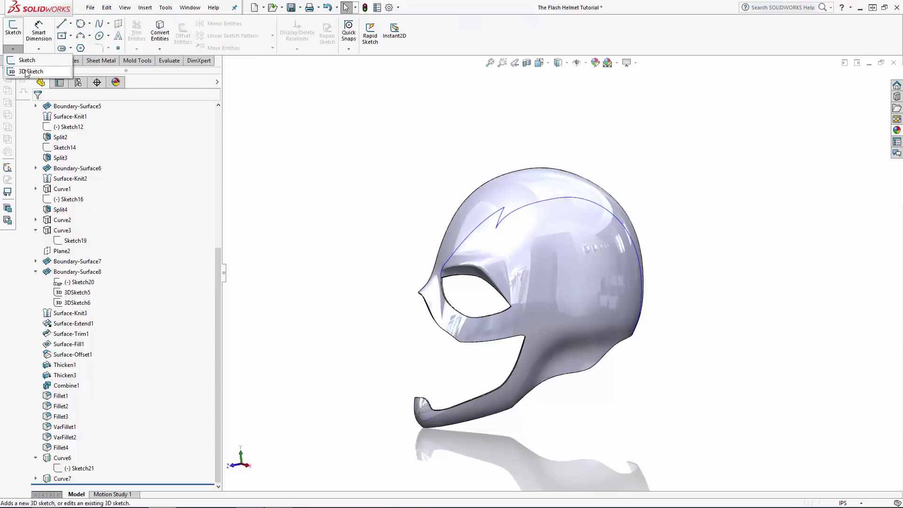
pyautogui.click(27, 72)
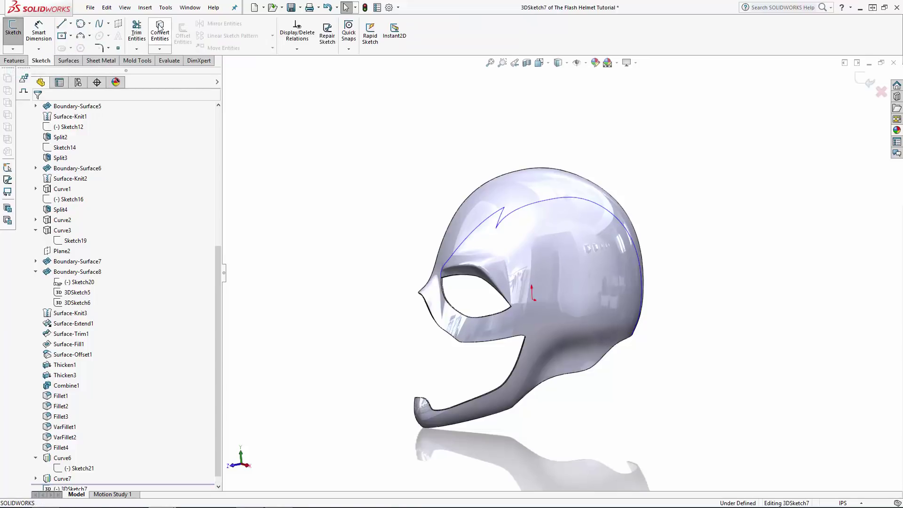
pyautogui.click(160, 29)
pyautogui.click(573, 201)
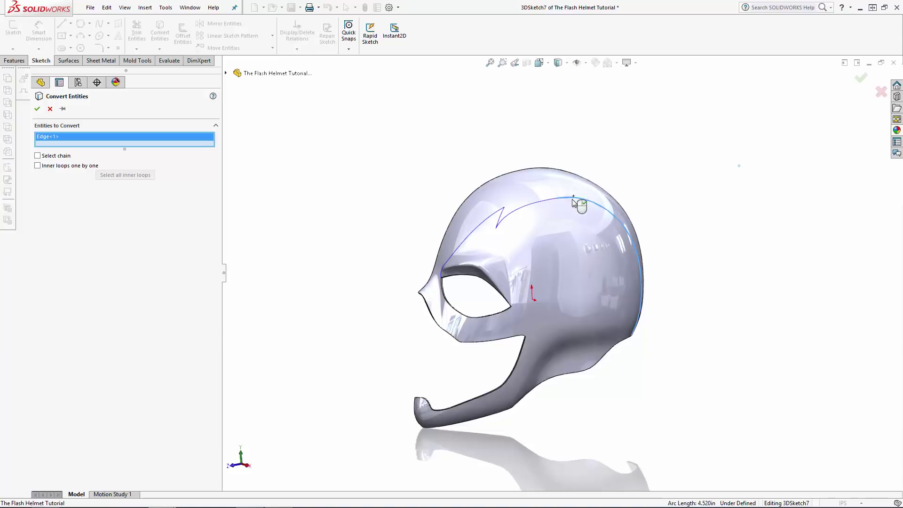
pyautogui.click(532, 209)
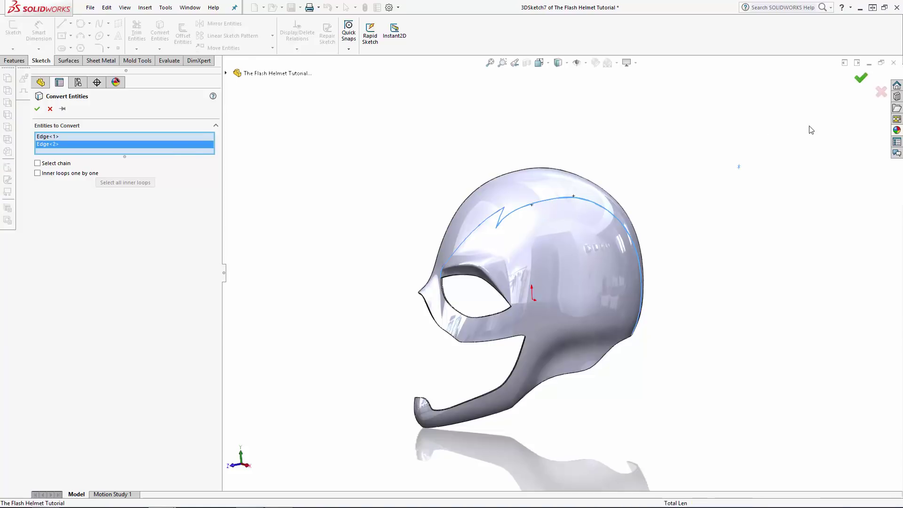
pyautogui.press('Return')
pyautogui.click(866, 81)
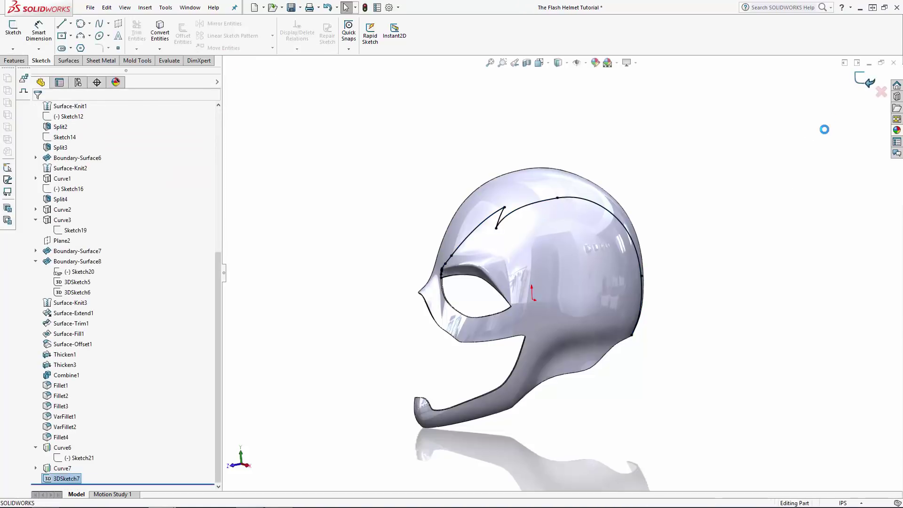
pyautogui.click(15, 61)
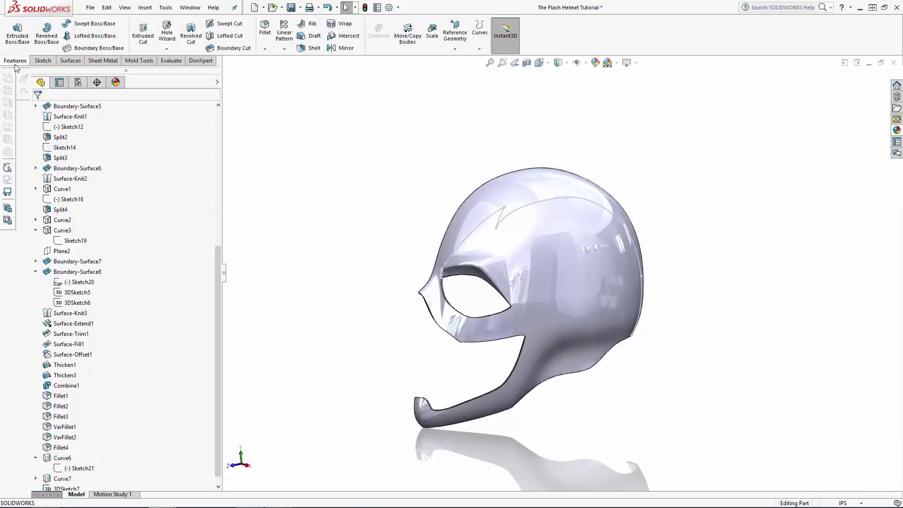
# Step: Cut a groove along the 3D sketch crease line with a swept cut using a circular profile 0.04 in in diameter
pyautogui.click(228, 24)
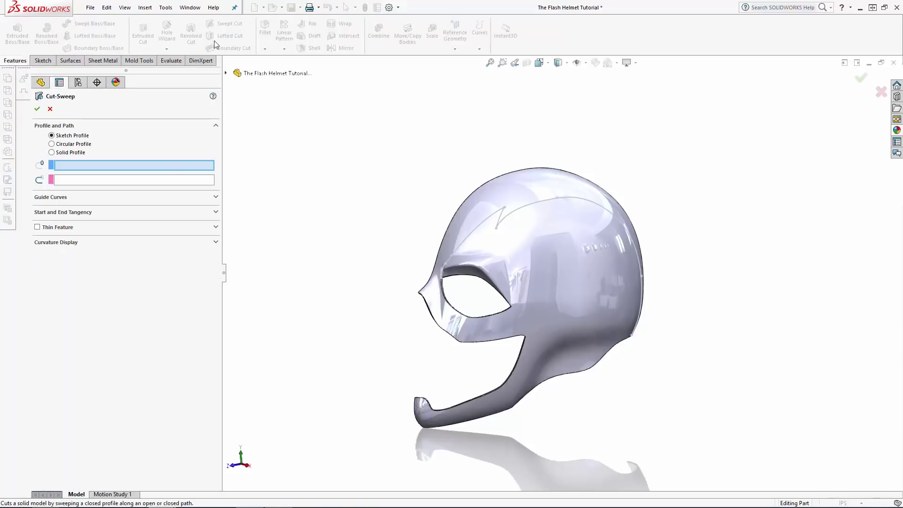
pyautogui.click(53, 143)
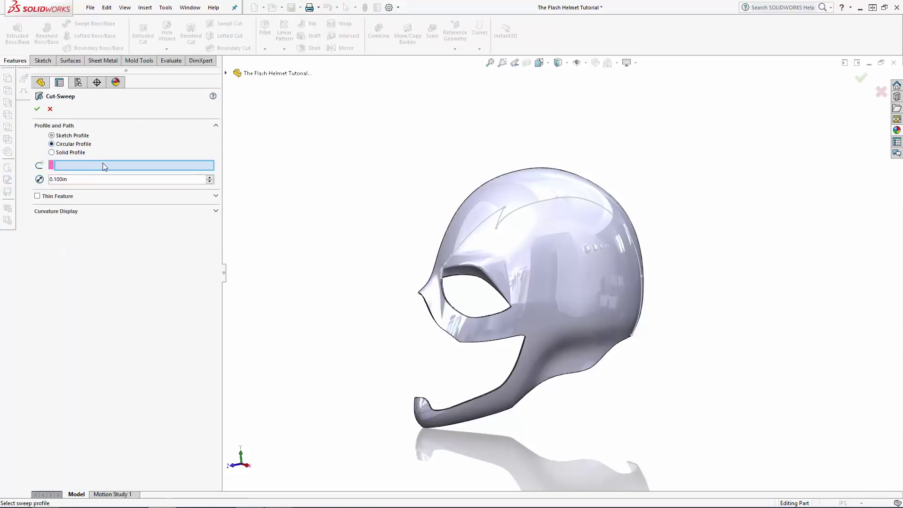
pyautogui.click(526, 208)
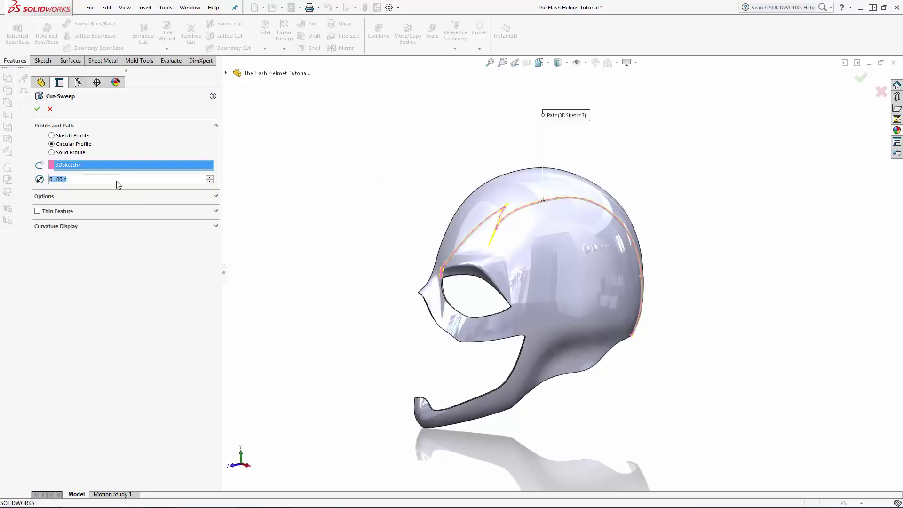
pyautogui.write('0.04')
pyautogui.press('Return')
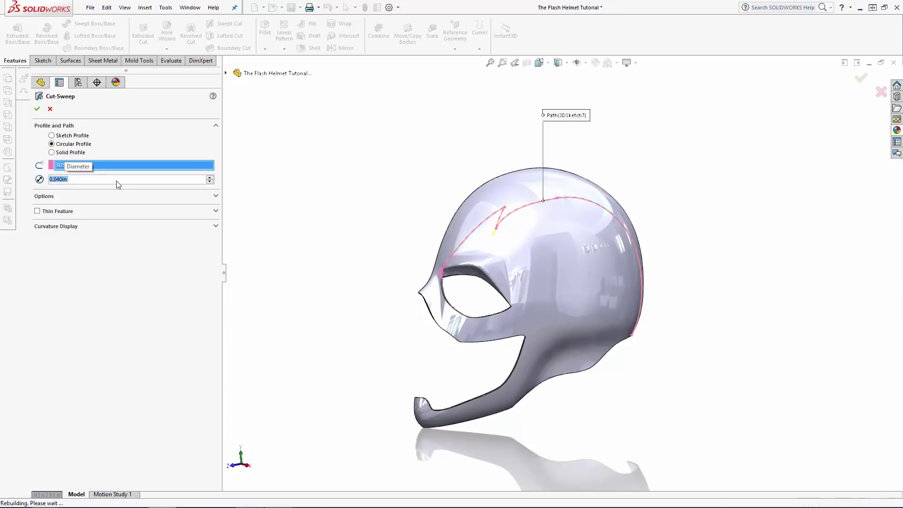
pyautogui.press('Return')
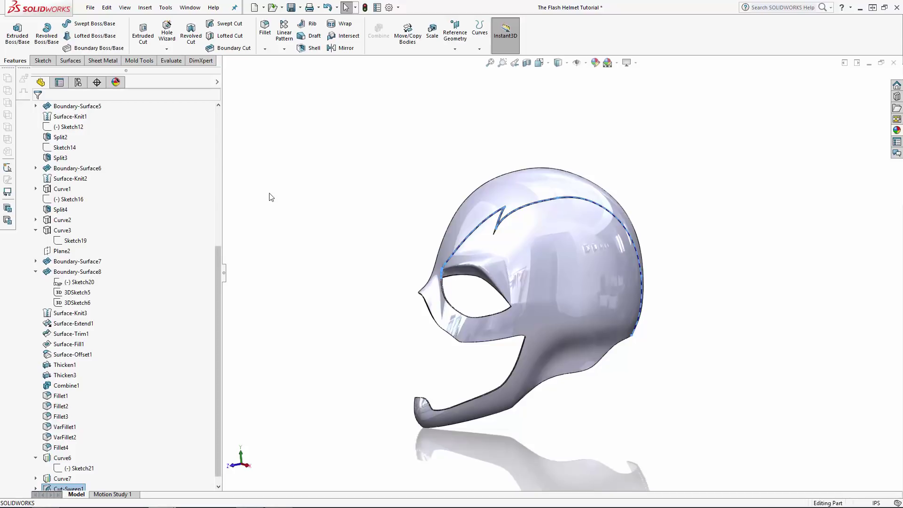
pyautogui.scroll(-3, 535, 259)
pyautogui.scroll(-8, 534, 259)
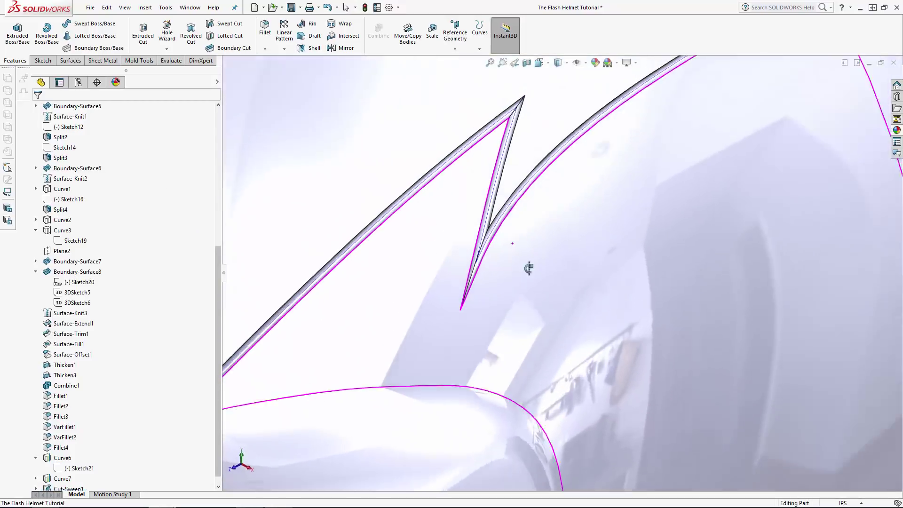
pyautogui.scroll(10, 528, 273)
pyautogui.scroll(-1, 219, 393)
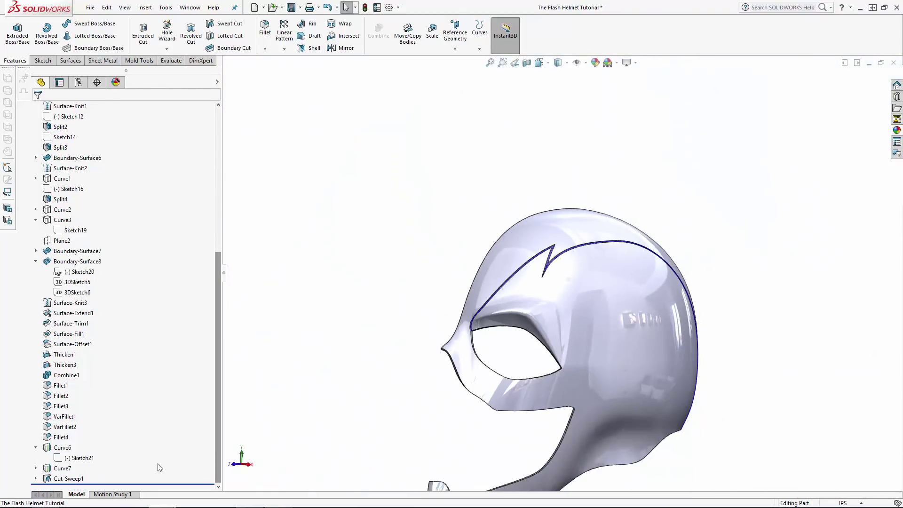
# Step: Hide the projected curves that run along the lightning crease groove
pyautogui.click(63, 459)
pyautogui.click(282, 371)
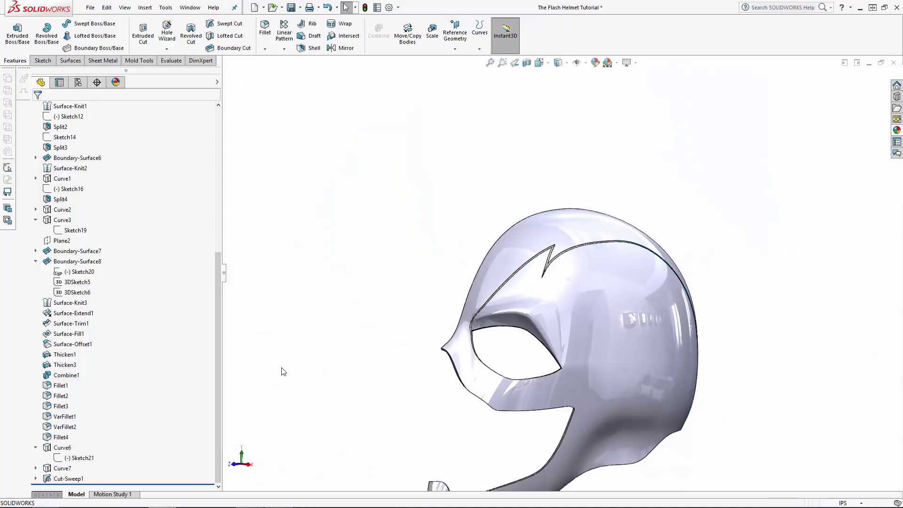
pyautogui.scroll(3, 587, 225)
pyautogui.scroll(-1, 648, 341)
pyautogui.moveTo(730, 291); pyautogui.dragTo(725, 335, button='middle')
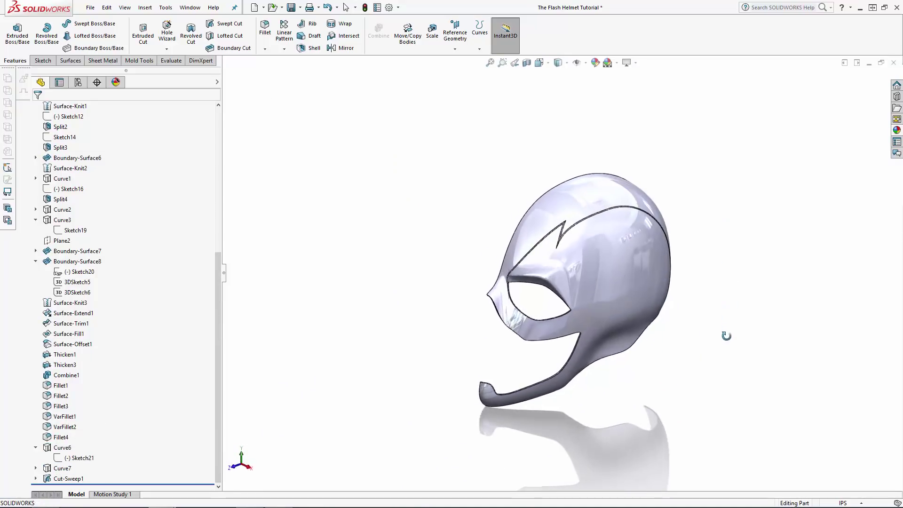
# Step: Show the side reference image and start a sketch on the Right Plane, viewed from the right
pyautogui.moveTo(218, 349); pyautogui.dragTo(216, 183)
pyautogui.click(62, 219)
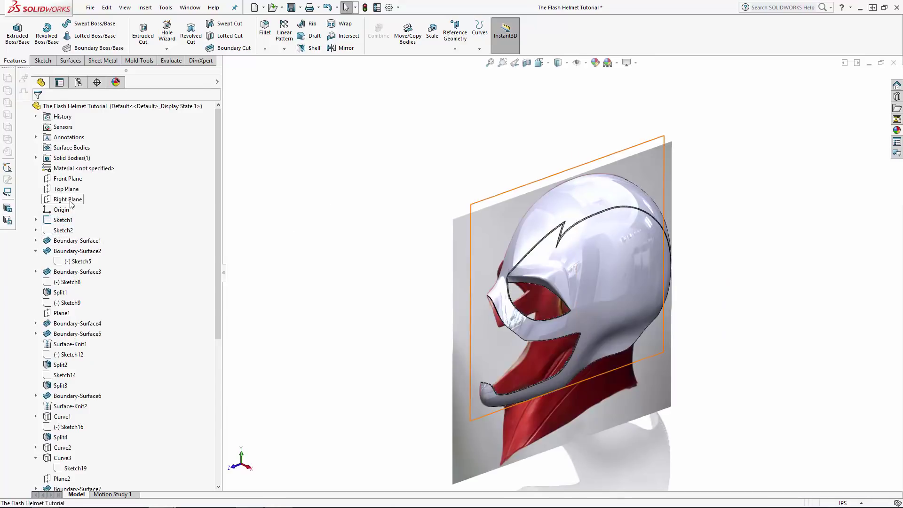
pyautogui.click(69, 201)
pyautogui.click(77, 184)
pyautogui.click(560, 66)
pyautogui.click(539, 63)
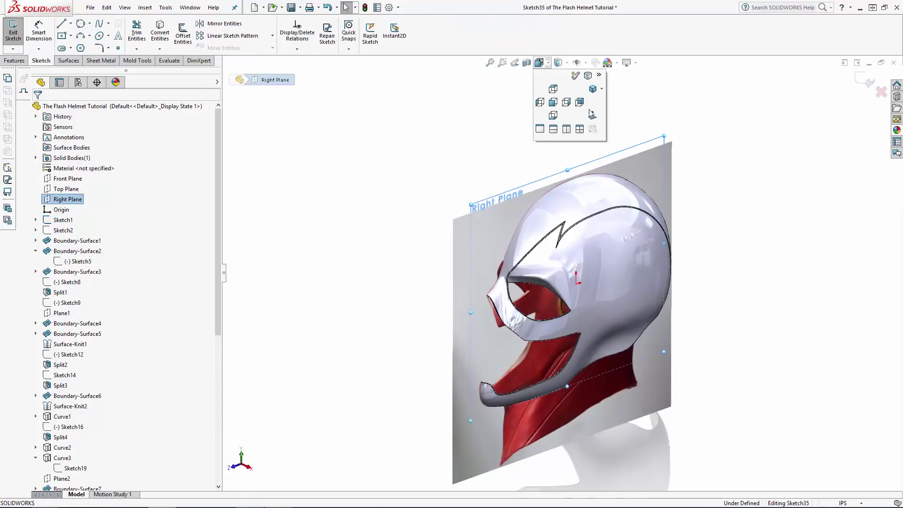
pyautogui.click(569, 102)
# Step: Set the display style to Wireframe so the ear emblem on the reference image can be traced
pyautogui.click(560, 64)
pyautogui.click(560, 114)
pyautogui.click(558, 63)
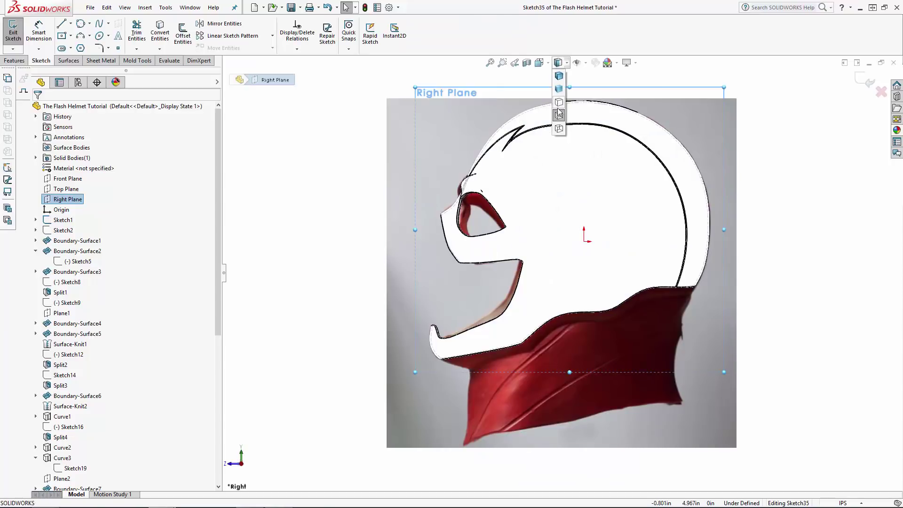
pyautogui.click(558, 128)
pyautogui.scroll(-5, 611, 272)
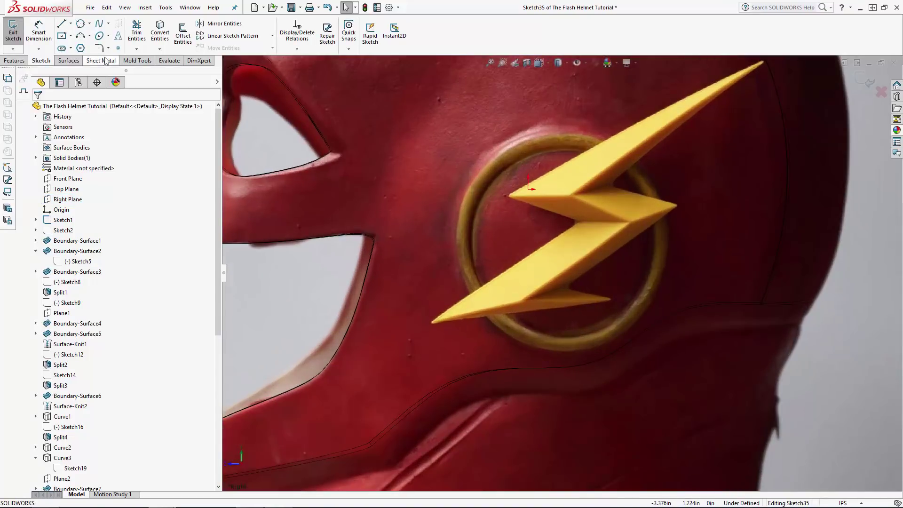
# Step: Draw a perimeter construction circle about 2.066 in in diameter along the inner edge of the gold ear ring
pyautogui.click(86, 27)
pyautogui.scroll(-3, 581, 211)
pyautogui.click(555, 104)
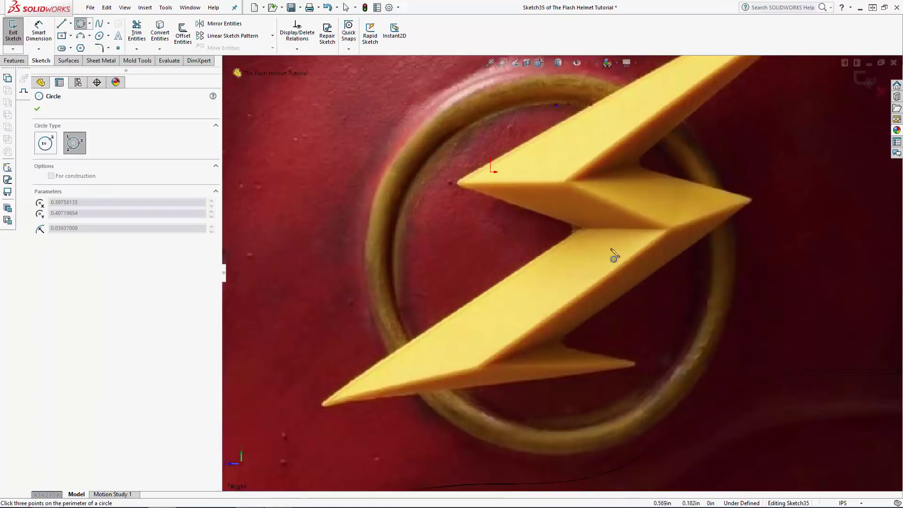
pyautogui.click(399, 295)
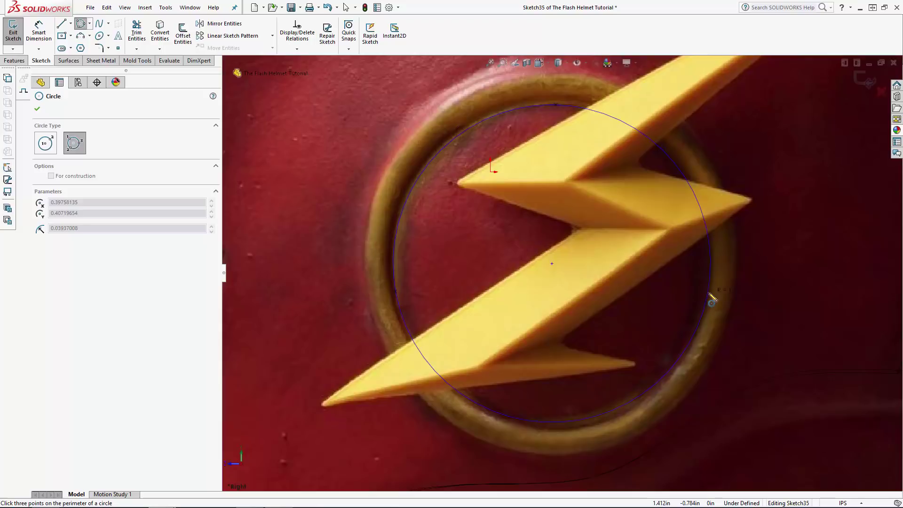
pyautogui.click(711, 301)
pyautogui.press('Escape')
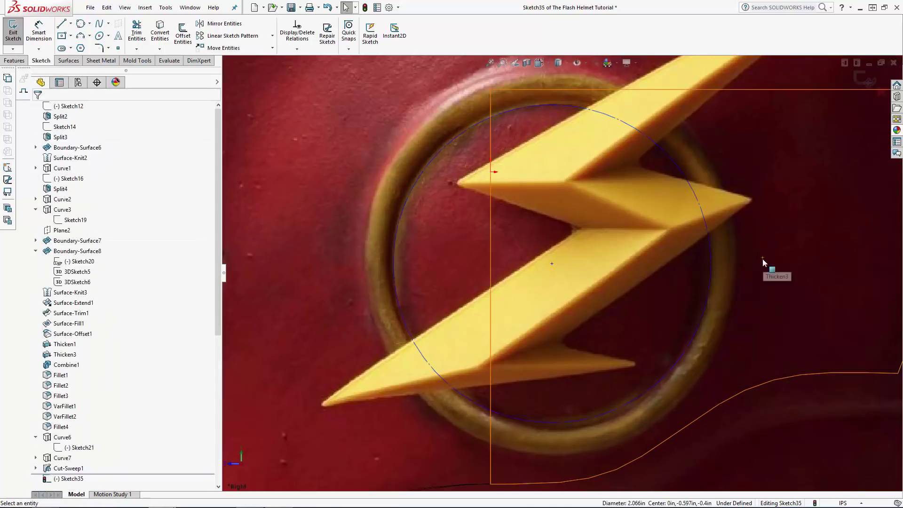
# Step: Offset the circle outward by 0.1 in and finish the sketch
pyautogui.click(183, 34)
pyautogui.click(453, 137)
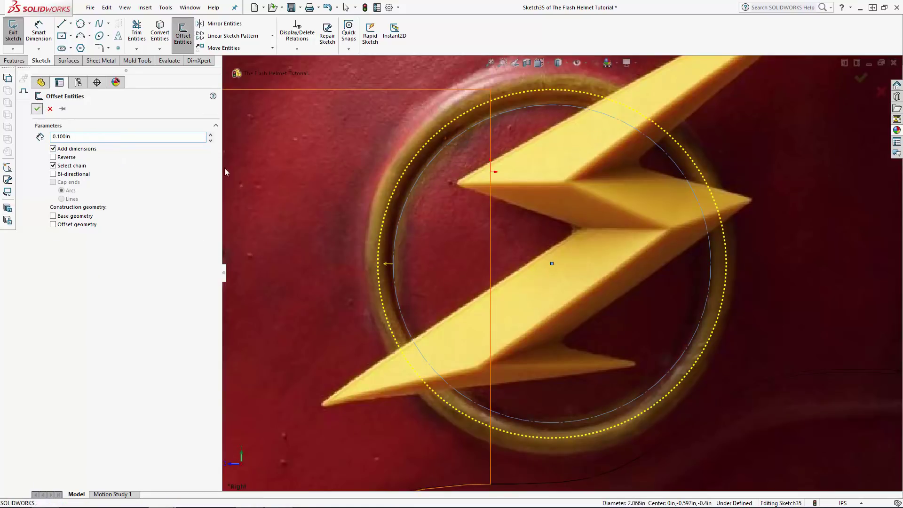
pyautogui.press('Return')
pyautogui.scroll(8, 633, 301)
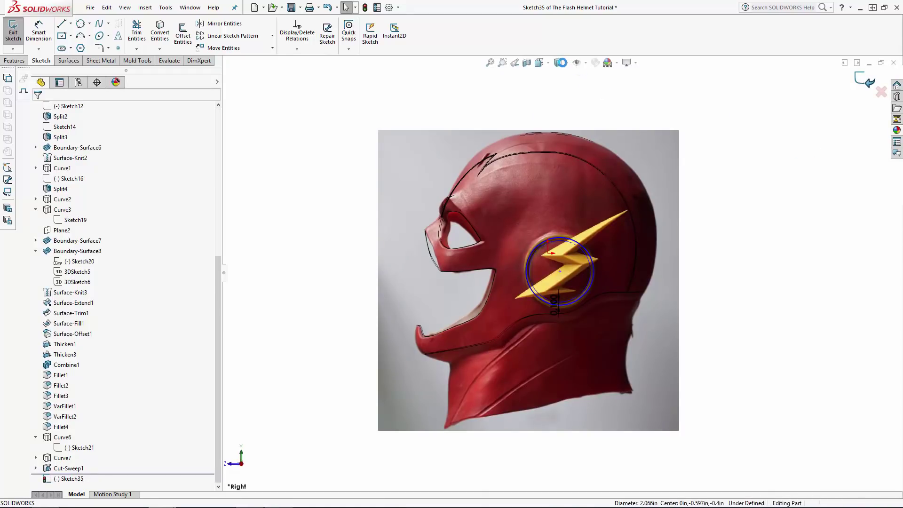
# Step: Set the display style back to Shaded With Edges
pyautogui.click(559, 62)
pyautogui.click(626, 63)
pyautogui.click(560, 64)
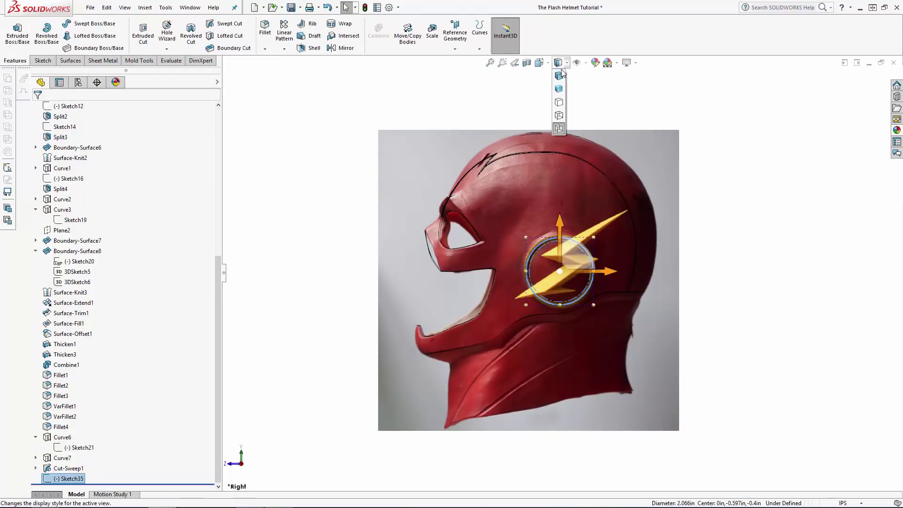
pyautogui.click(559, 75)
# Step: Create a projected curve of the ear circle sketch on the four outer side faces of the helmet
pyautogui.moveTo(797, 175)
pyautogui.mouseDown(button='middle')
pyautogui.moveTo(744, 246)
pyautogui.moveTo(492, 255)
pyautogui.mouseUp(button='middle')
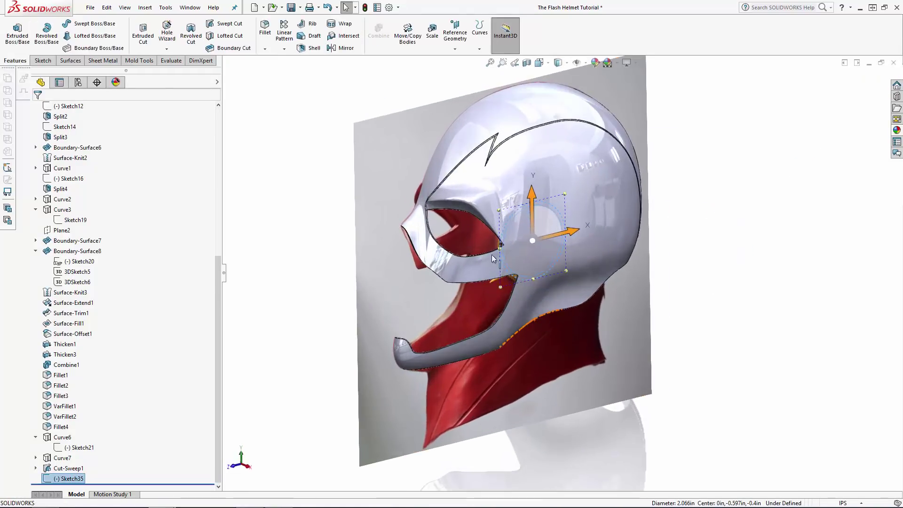
pyautogui.click(479, 50)
pyautogui.click(505, 73)
pyautogui.click(606, 228)
pyautogui.click(564, 252)
pyautogui.click(577, 208)
pyautogui.click(557, 207)
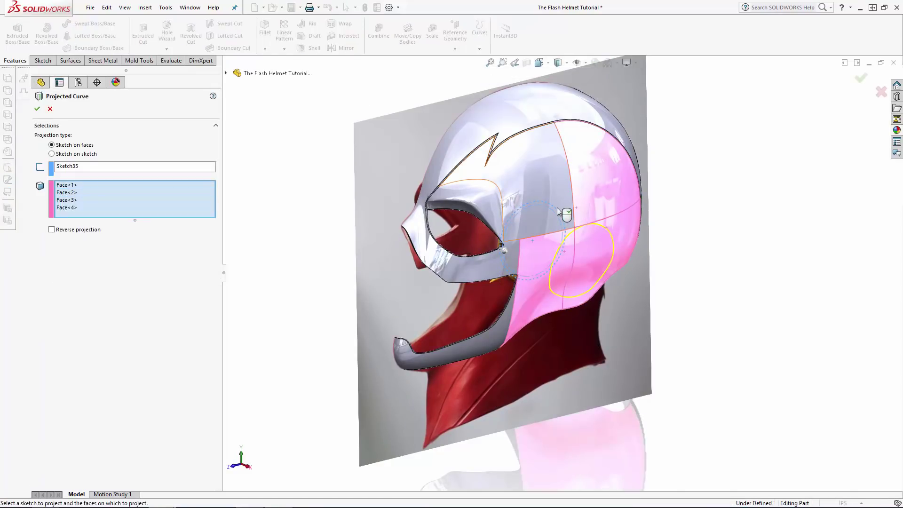
pyautogui.click(861, 78)
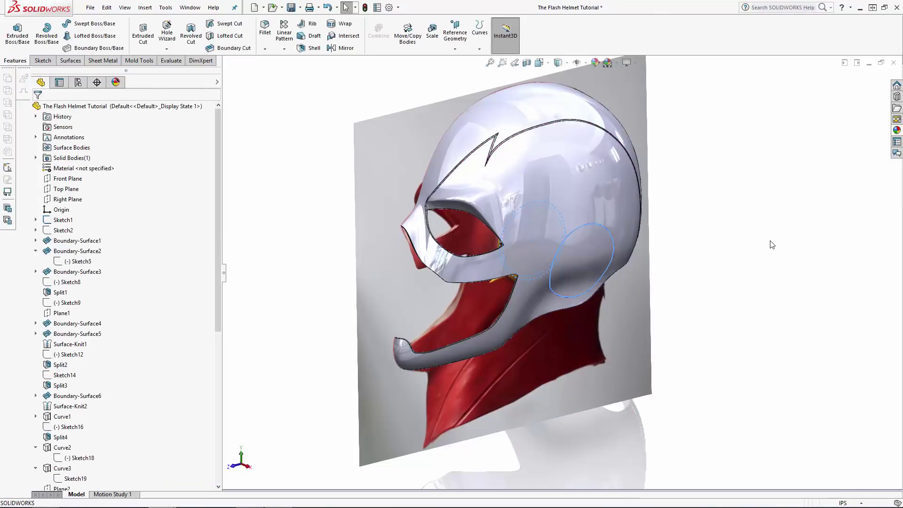
# Step: Create a 3D sketch by converting the projected ear circle curve into sketch entities, and finish it
pyautogui.scroll(2, 608, 284)
pyautogui.scroll(-5, 378, 193)
pyautogui.click(49, 63)
pyautogui.click(12, 49)
pyautogui.click(23, 71)
pyautogui.click(160, 31)
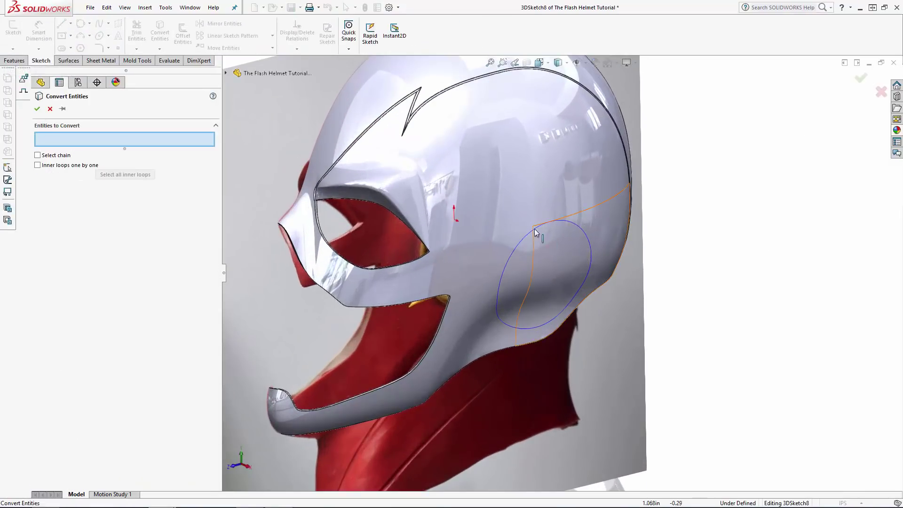
pyautogui.click(532, 230)
pyautogui.click(860, 78)
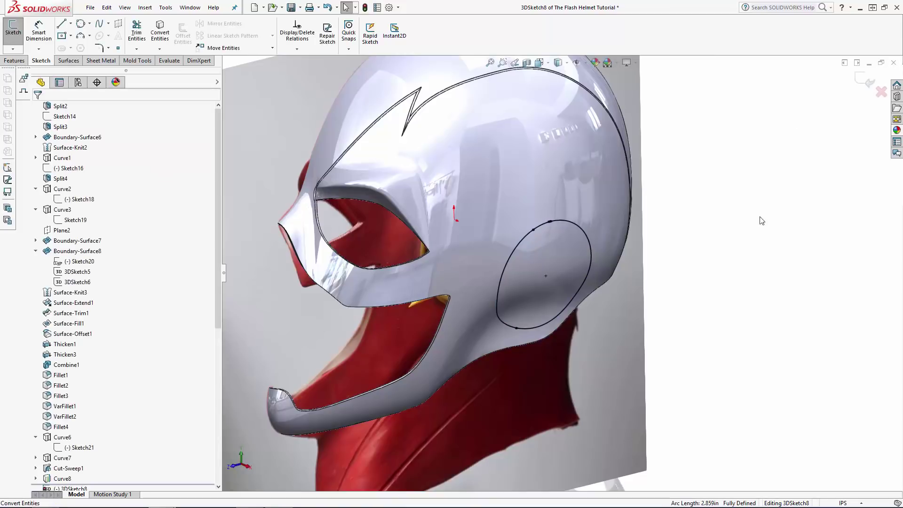
pyautogui.click(865, 80)
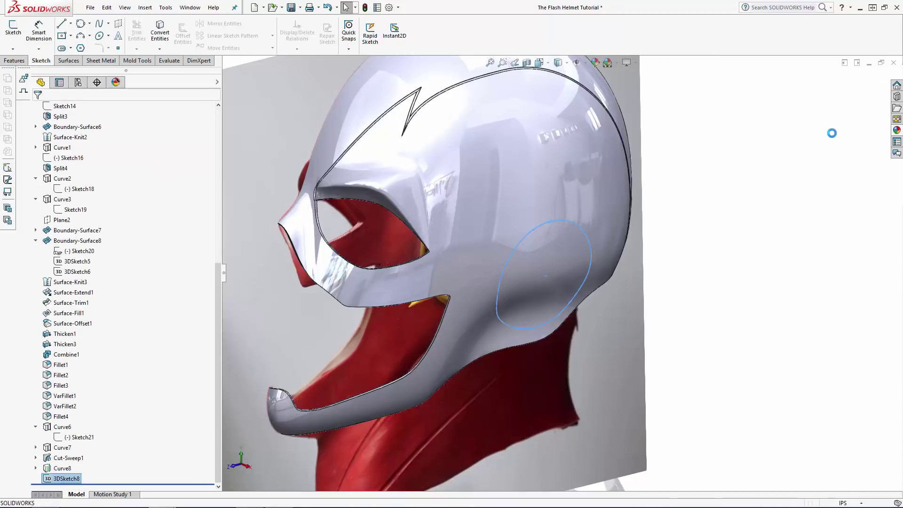
# Step: Sweep a solid ring along the ear circle's 3D sketch with a circular profile 0.2 in in diameter
pyautogui.click(15, 61)
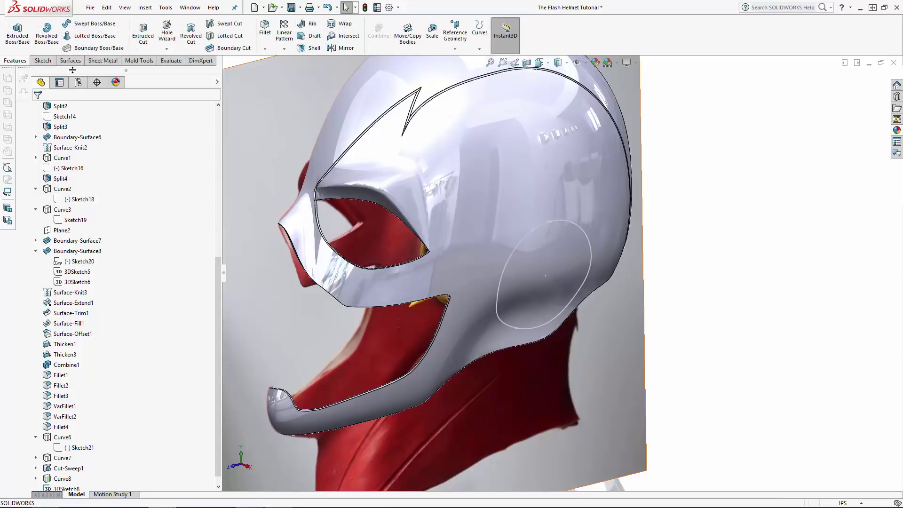
pyautogui.click(94, 23)
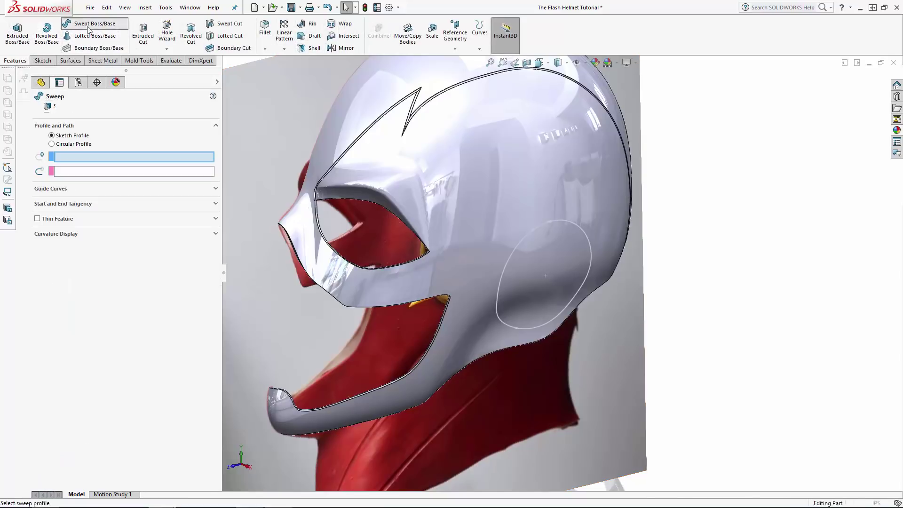
pyautogui.click(68, 145)
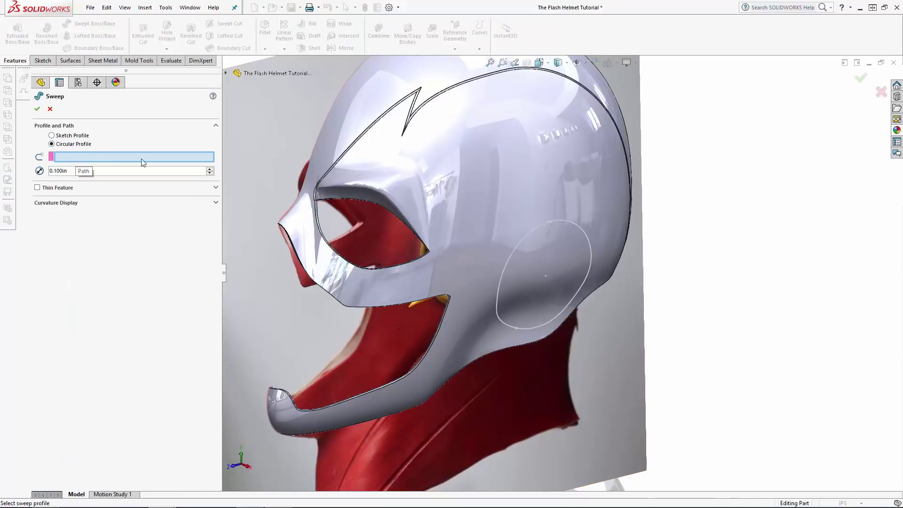
pyautogui.click(517, 248)
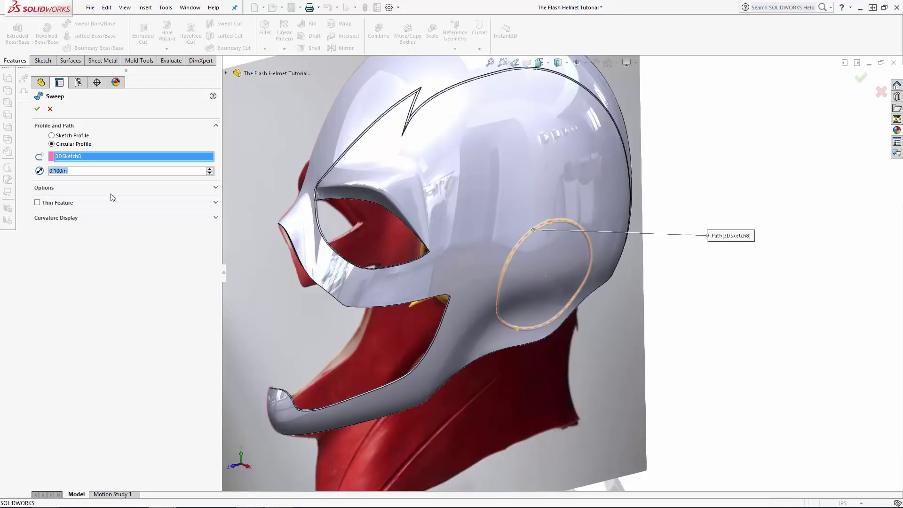
pyautogui.write('0.2')
pyautogui.press('Return')
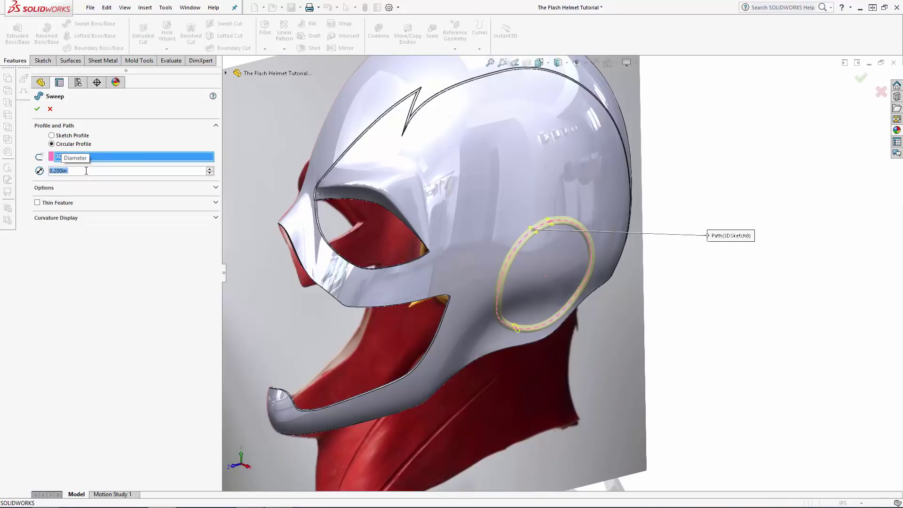
pyautogui.press('Return')
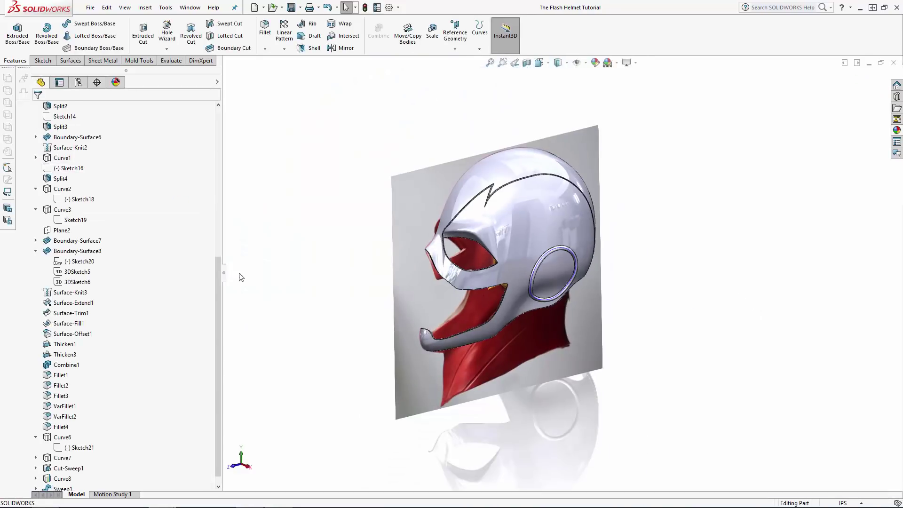
# Step: Hide the ear ring's projected curve and the side reference image
pyautogui.moveTo(217, 323); pyautogui.dragTo(174, 413)
pyautogui.click(61, 468)
pyautogui.click(68, 453)
pyautogui.scroll(9, 167, 246)
pyautogui.click(61, 220)
pyautogui.click(69, 205)
pyautogui.scroll(-3, 540, 271)
pyautogui.moveTo(540, 271); pyautogui.dragTo(646, 292, button='middle')
# Step: Delete the four faces of the ear ring that protrude inside the helmet, using the plain Delete option
pyautogui.click(71, 61)
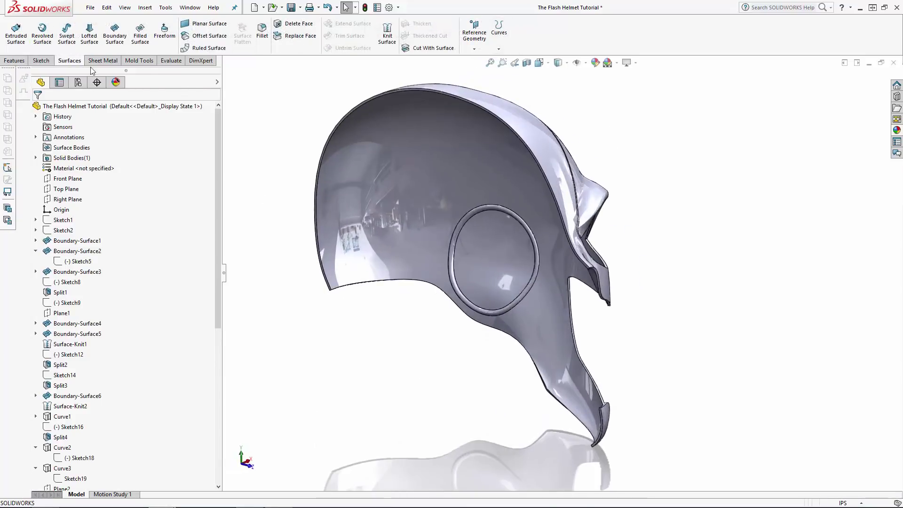
pyautogui.click(298, 24)
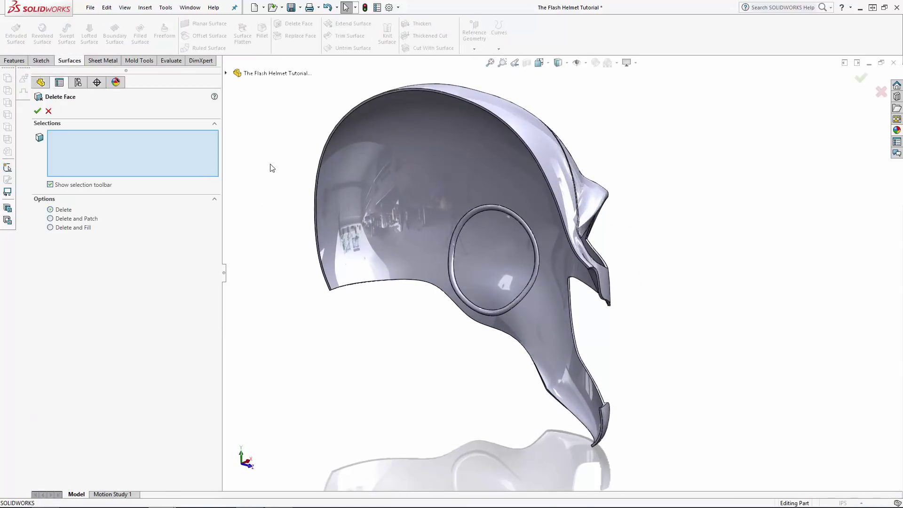
pyautogui.click(453, 254)
pyautogui.click(507, 210)
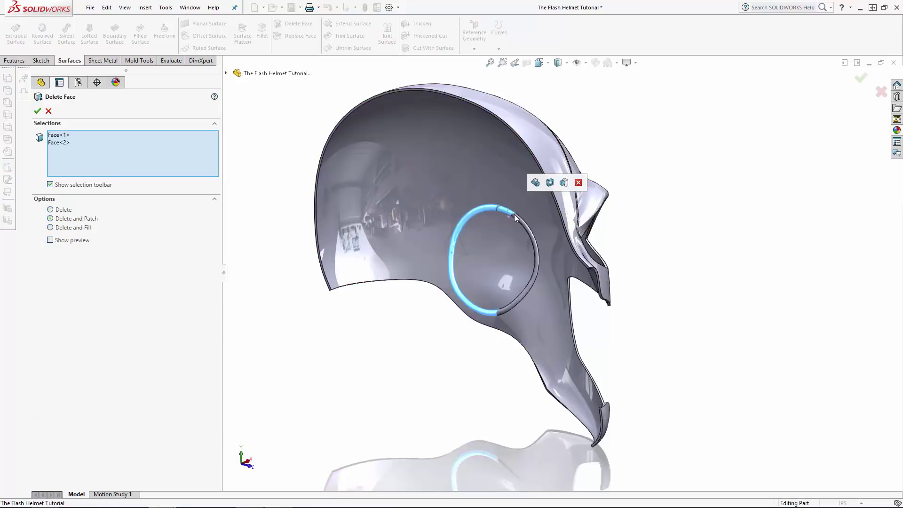
pyautogui.click(521, 221)
pyautogui.scroll(-7, 502, 208)
pyautogui.click(484, 207)
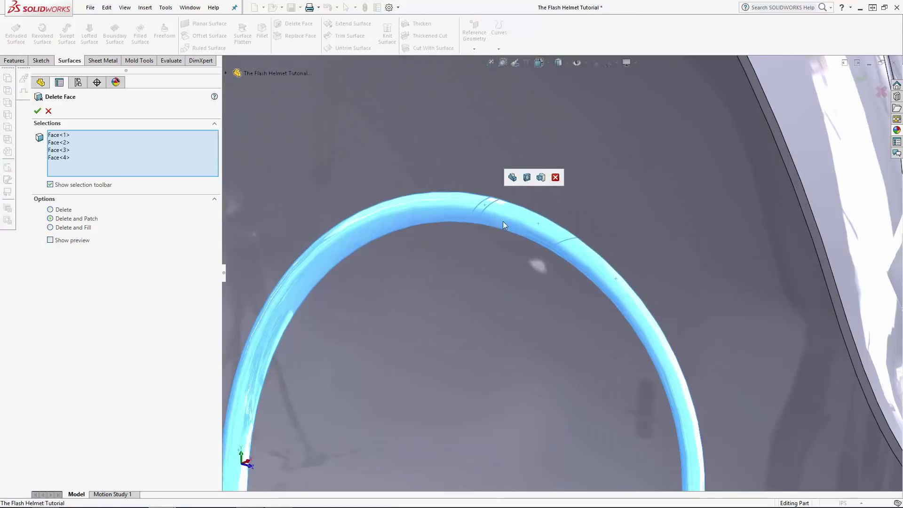
pyautogui.scroll(5, 495, 213)
pyautogui.scroll(-10, 538, 387)
pyautogui.scroll(6, 543, 221)
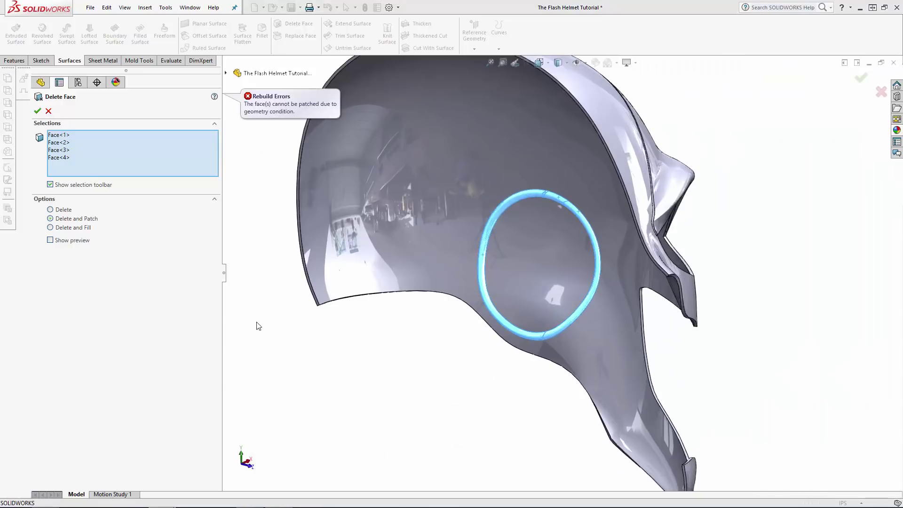
pyautogui.click(64, 209)
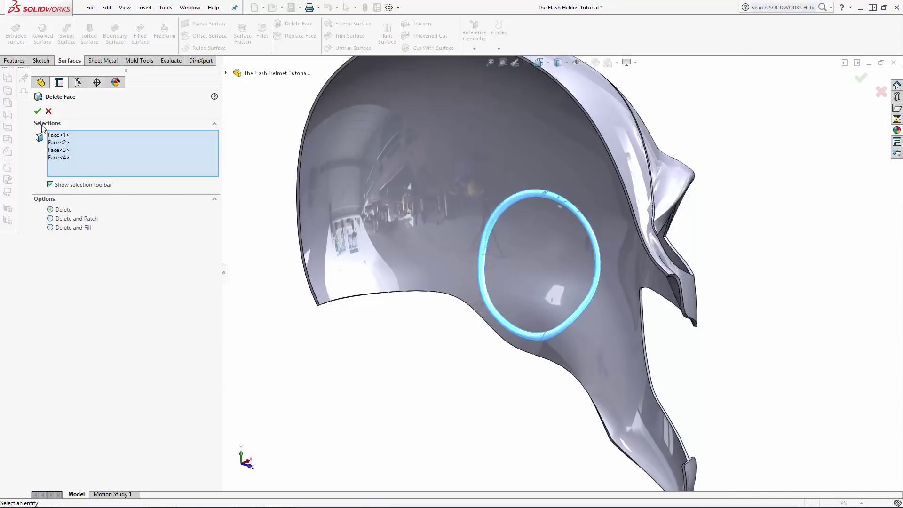
pyautogui.press('Return')
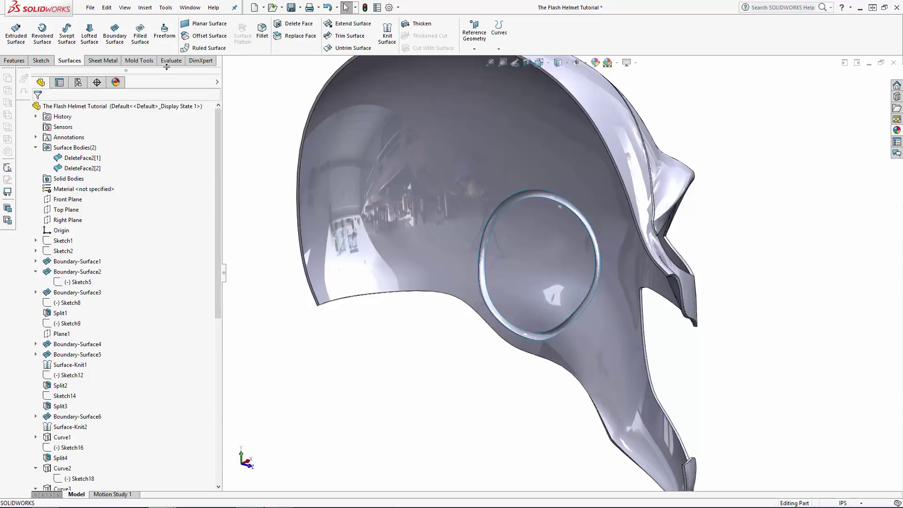
# Step: Fill the ring-shaped gap inside the helmet from its outer and inner edge loops with Contact, merging the result into a solid
pyautogui.click(143, 40)
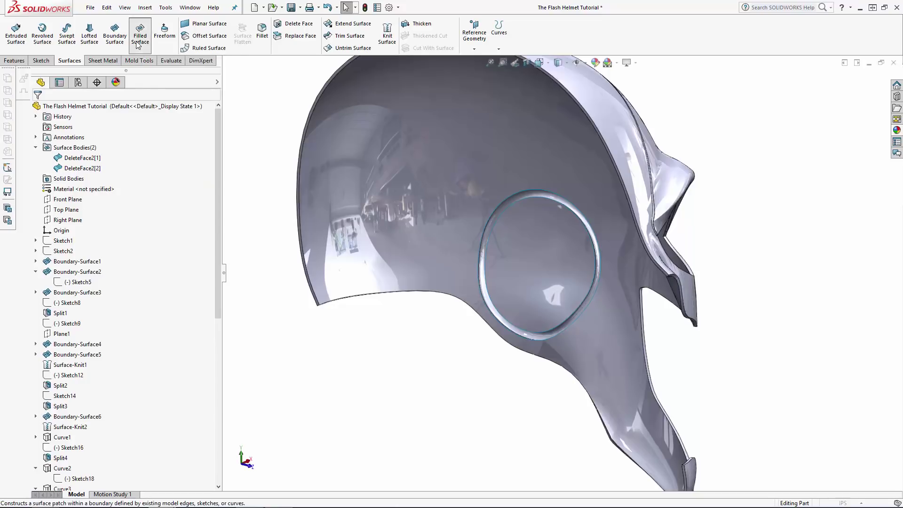
pyautogui.rightClick(480, 260)
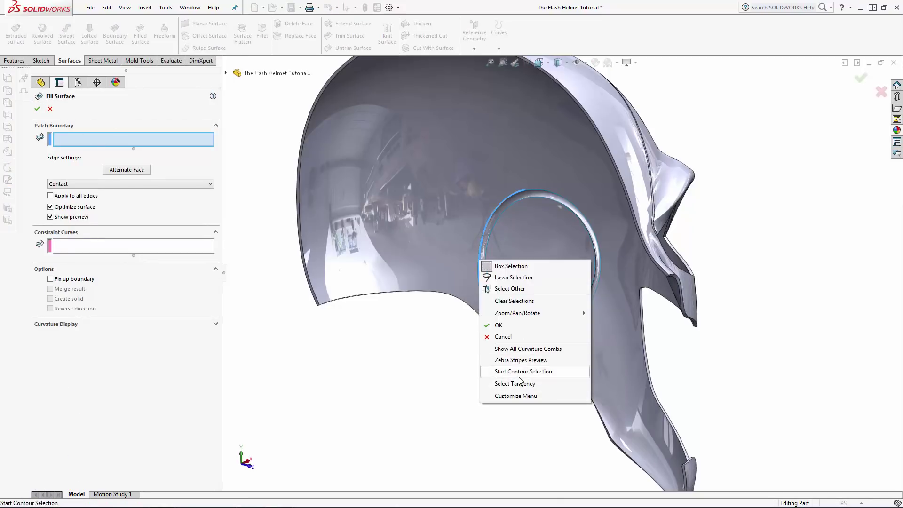
pyautogui.click(457, 368)
pyautogui.rightClick(526, 189)
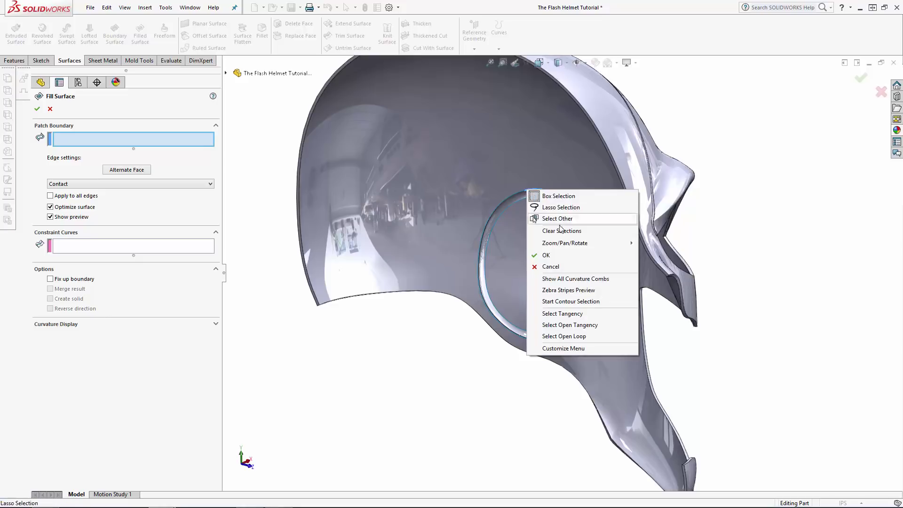
pyautogui.click(563, 336)
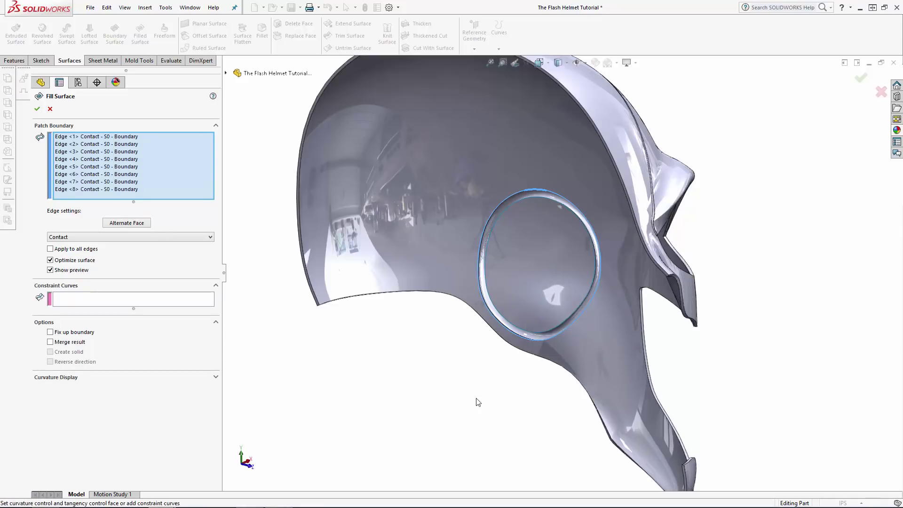
pyautogui.scroll(-5, 532, 301)
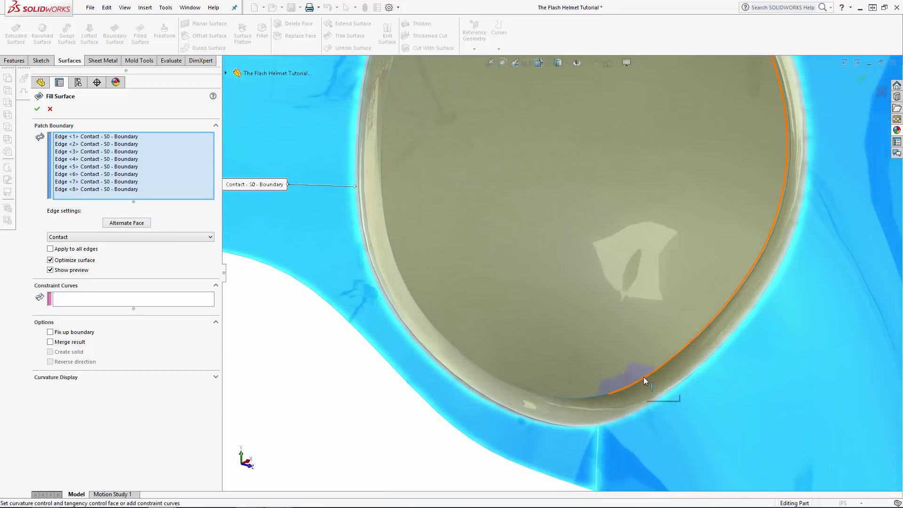
pyautogui.rightClick(643, 376)
pyautogui.click(690, 337)
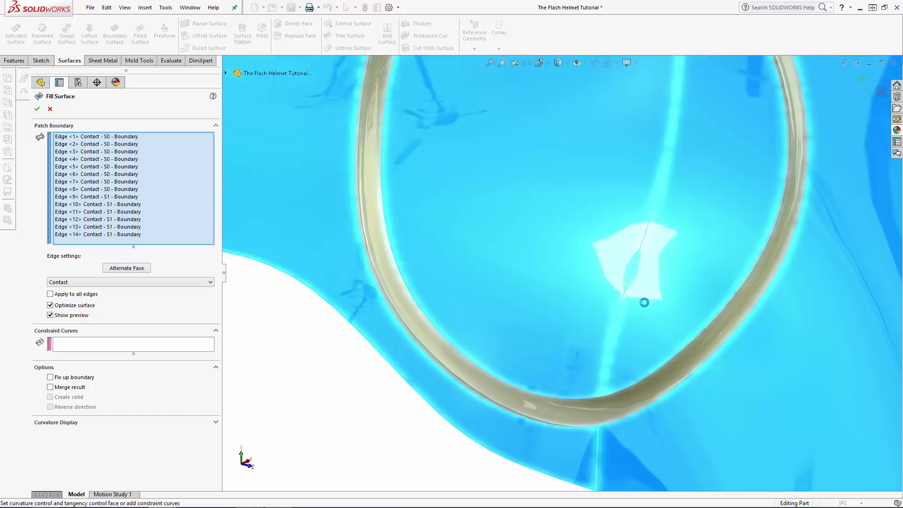
pyautogui.click(72, 284)
pyautogui.click(72, 297)
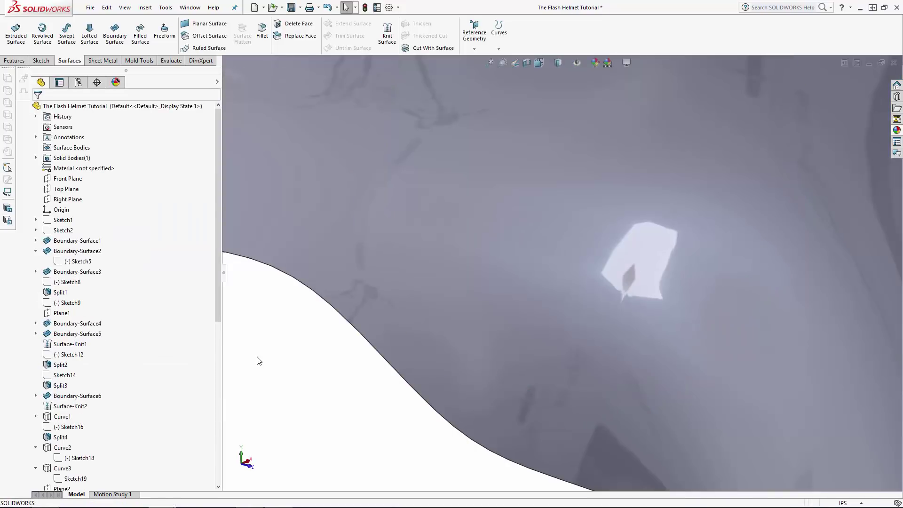
# Step: Start a sketch on the Right Plane in a side-on view and hide the solid helmet body to expose the reference image
pyautogui.scroll(3, 378, 360)
pyautogui.scroll(5, 378, 360)
pyautogui.moveTo(575, 270); pyautogui.dragTo(419, 310, button='middle')
pyautogui.scroll(3, 593, 309)
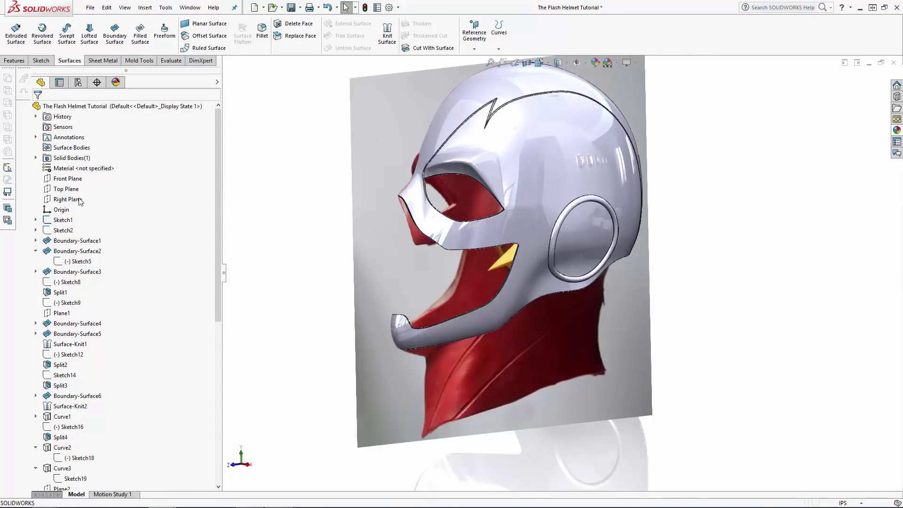
pyautogui.click(67, 199)
pyautogui.click(595, 137)
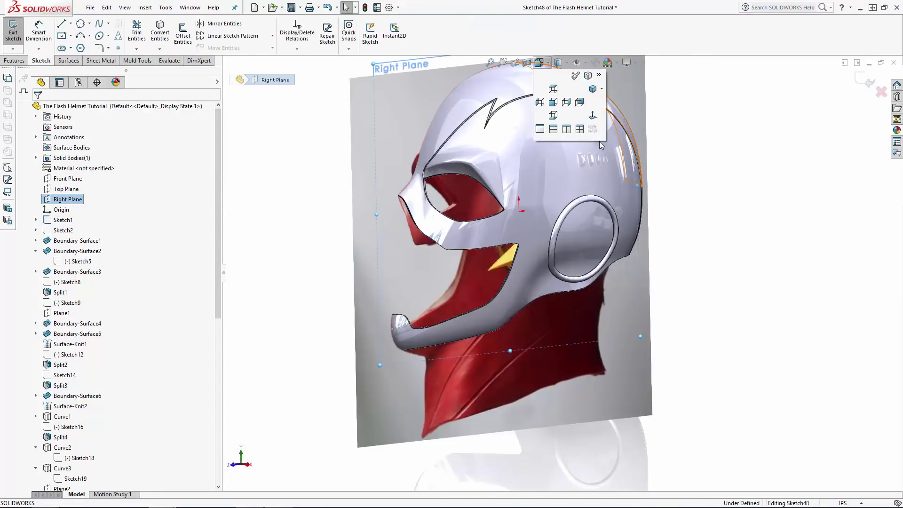
pyautogui.click(764, 153)
pyautogui.click(35, 157)
pyautogui.click(75, 168)
pyautogui.click(92, 152)
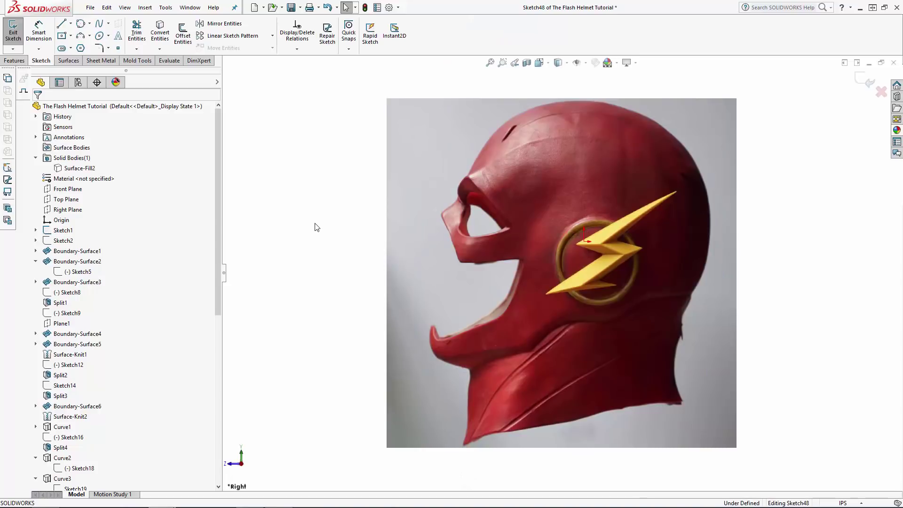
# Step: Trace the upper edge of the lightning bolt with a three-point arc from its top tip to its upper-left corner
pyautogui.click(61, 24)
pyautogui.click(61, 25)
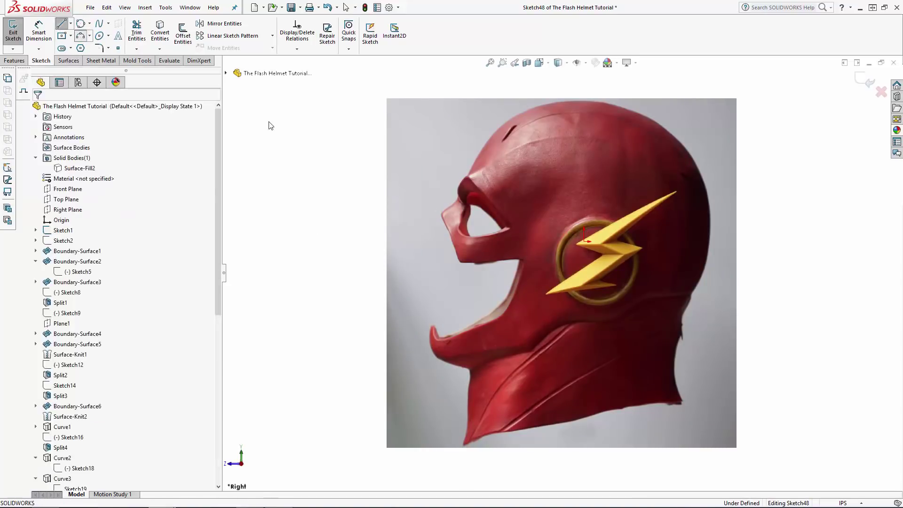
pyautogui.click(80, 36)
pyautogui.scroll(-6, 654, 212)
pyautogui.click(719, 152)
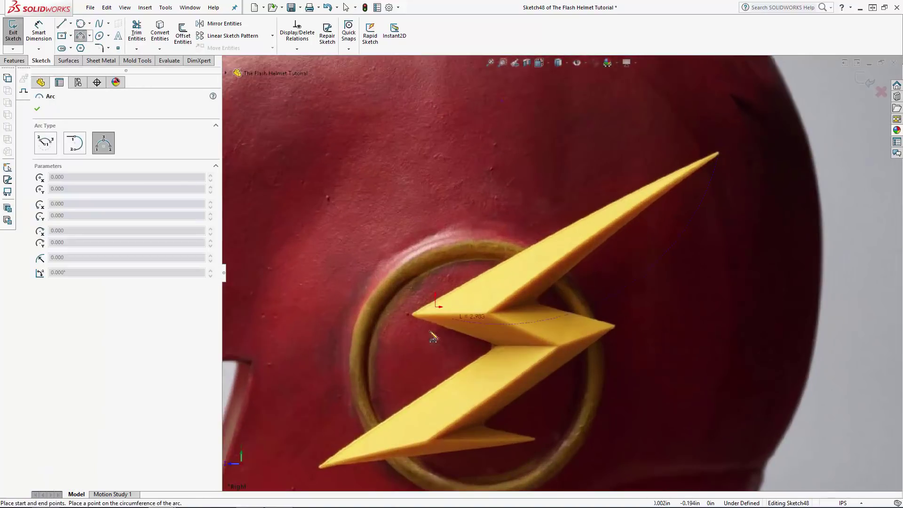
pyautogui.click(413, 315)
pyautogui.click(486, 272)
pyautogui.press('Escape')
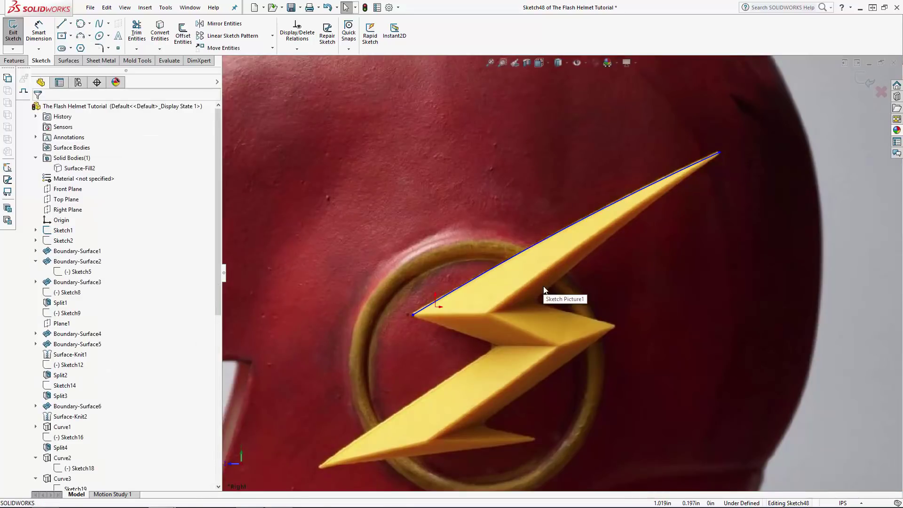
# Step: Trace the lower edge of the bolt's upper spike with a second three-point arc from the tip to the inner corner
pyautogui.press('Return')
pyautogui.click(719, 152)
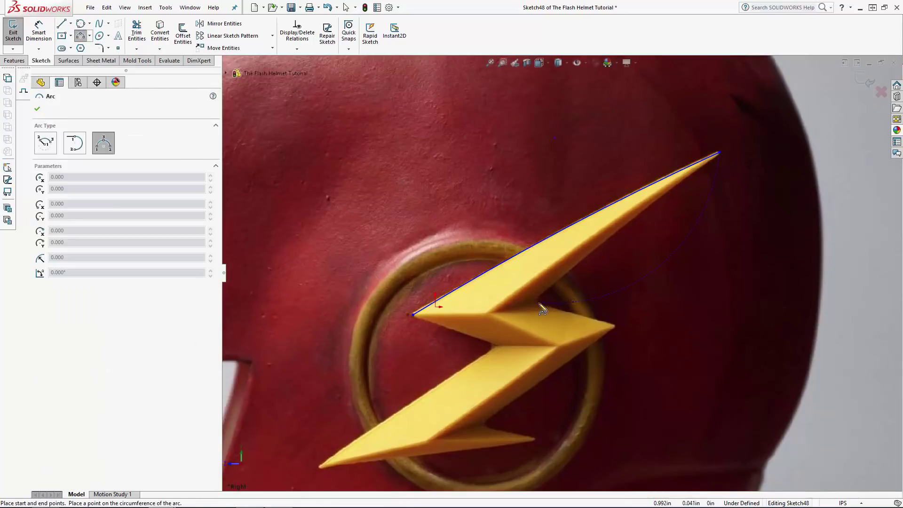
pyautogui.click(568, 274)
pyautogui.scroll(4, 569, 276)
pyautogui.scroll(-4, 558, 322)
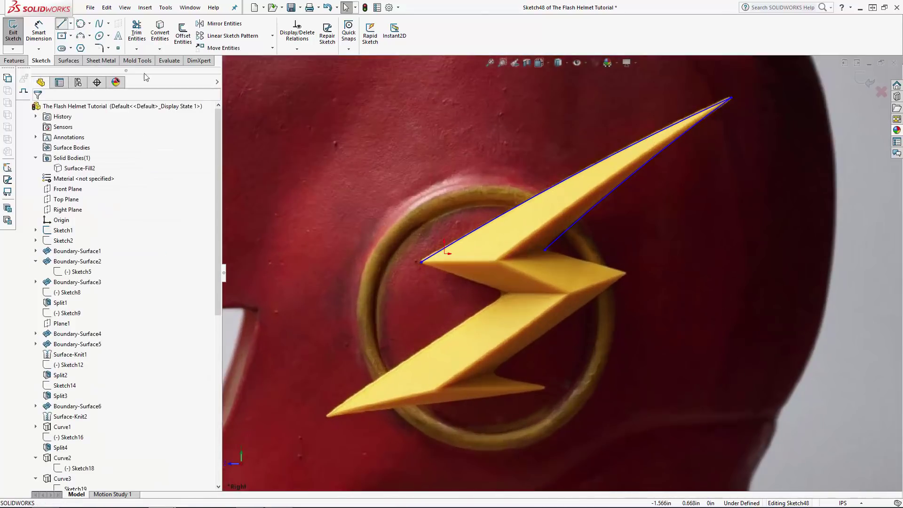
# Step: Trace the rest of the lightning bolt with connected straight lines through its corners, closing the outline between the two arcs
pyautogui.click(61, 23)
pyautogui.click(421, 262)
pyautogui.click(421, 262)
pyautogui.click(508, 292)
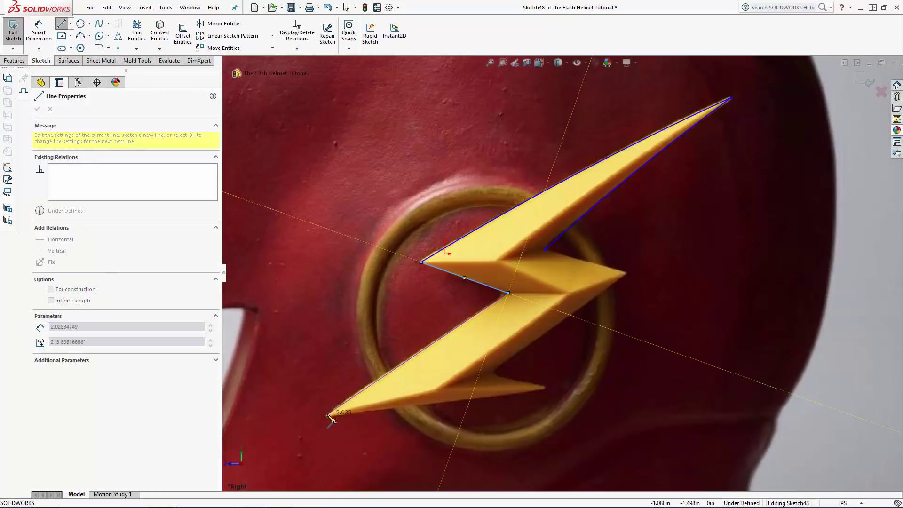
pyautogui.click(321, 419)
pyautogui.click(545, 389)
pyautogui.click(489, 373)
pyautogui.click(627, 273)
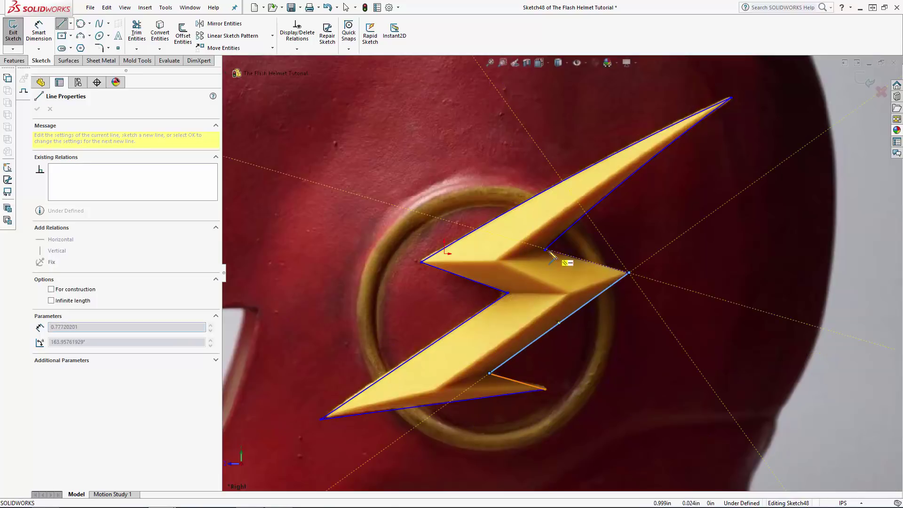
pyautogui.click(545, 250)
pyautogui.press('Escape')
# Step: Fine-tune the bolt outline's corner points to match the reference image, including the tip of the small lower spike
pyautogui.scroll(-5, 556, 401)
pyautogui.moveTo(527, 371); pyautogui.dragTo(548, 368)
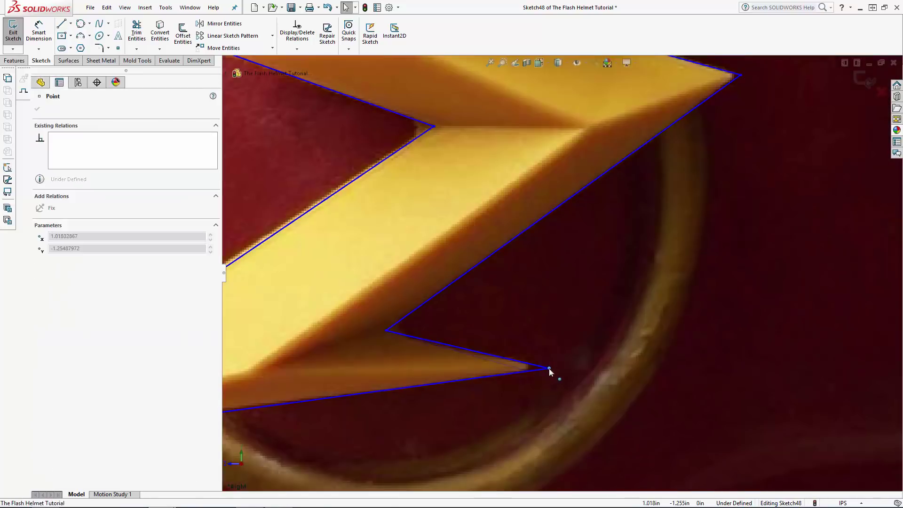
pyautogui.scroll(4, 555, 372)
pyautogui.scroll(-5, 279, 361)
pyautogui.moveTo(272, 342)
pyautogui.mouseDown()
pyautogui.moveTo(257, 342)
pyautogui.moveTo(271, 337)
pyautogui.mouseUp()
pyautogui.scroll(10, 555, 323)
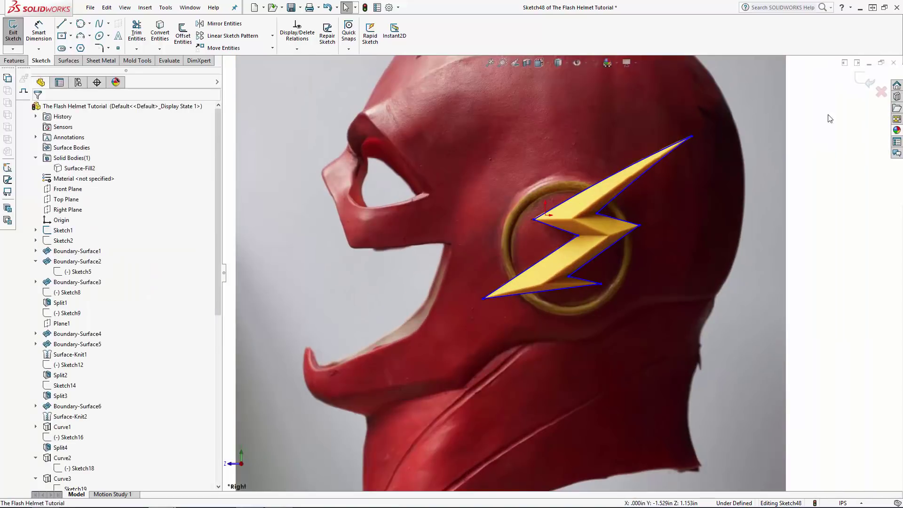
# Step: Finish the bolt sketch and set up a blind boss extrusion of it with a depth of 0.04 in
pyautogui.scroll(1, 641, 214)
pyautogui.moveTo(641, 213); pyautogui.dragTo(660, 284, button='middle')
pyautogui.scroll(1, 393, 158)
pyautogui.click(15, 61)
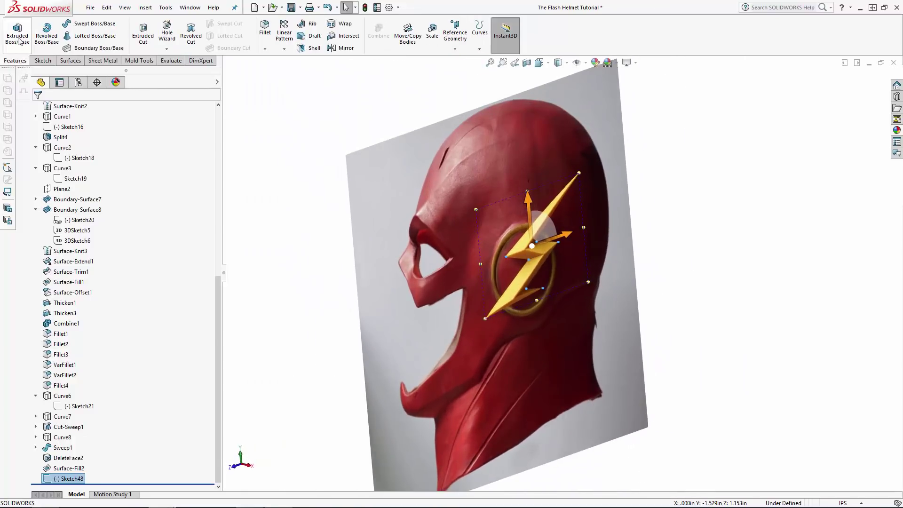
pyautogui.click(17, 33)
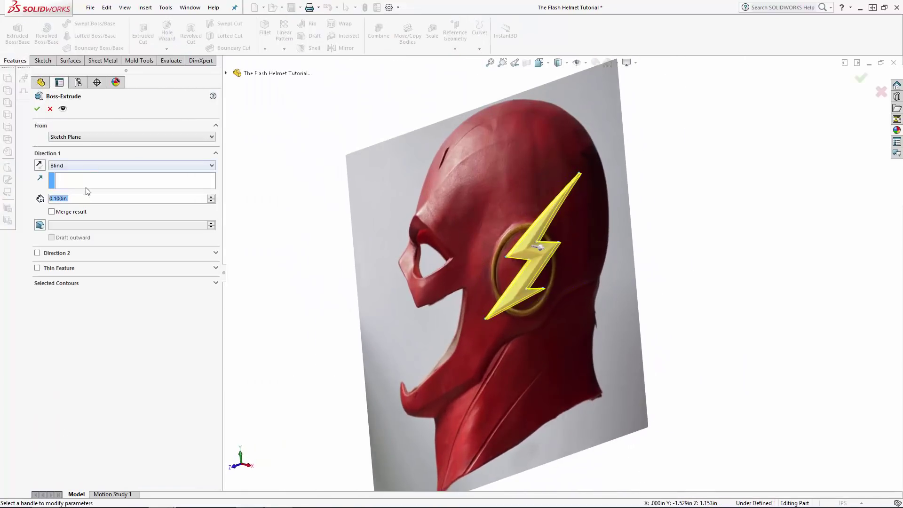
pyautogui.doubleClick(83, 202)
pyautogui.write('.04')
pyautogui.press('Return')
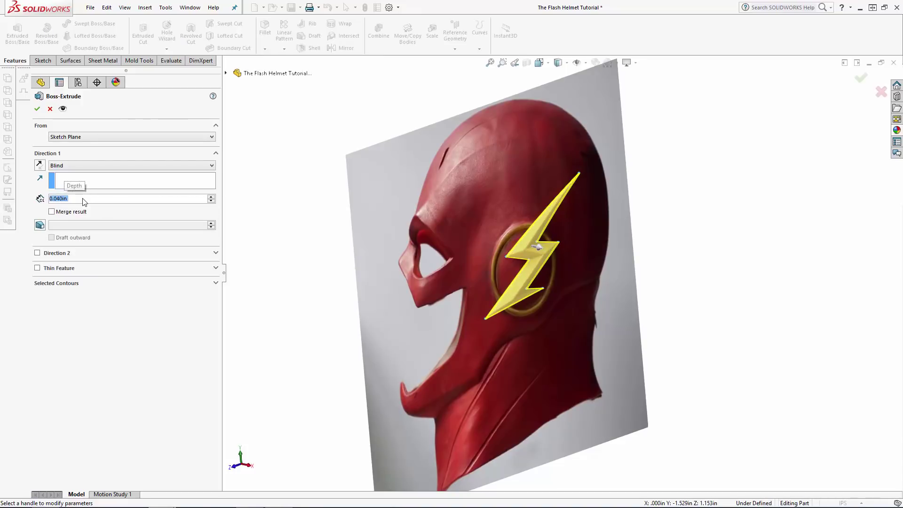
# Step: Offset the bolt extrusion's start 2.55 in from the sketch plane and create it as a separate body
pyautogui.click(91, 137)
pyautogui.click(76, 161)
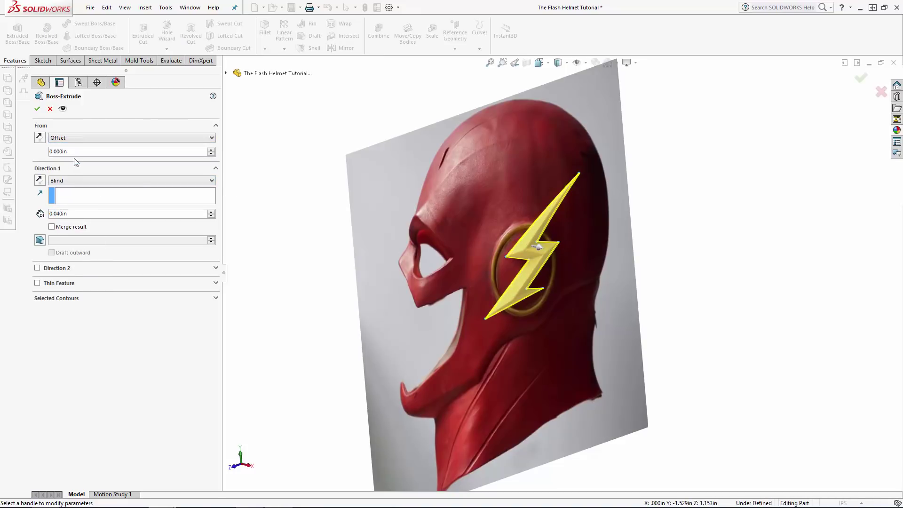
pyautogui.write('2.55')
pyautogui.press('Return')
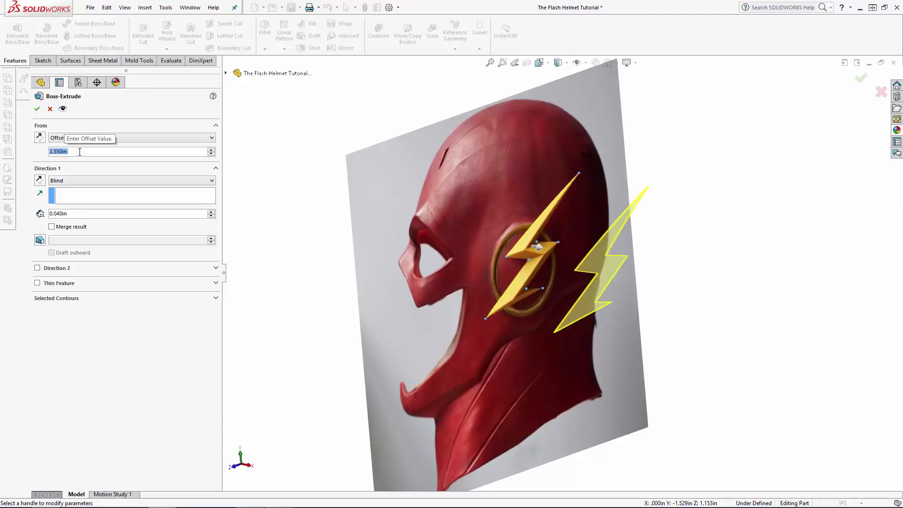
pyautogui.press('Return')
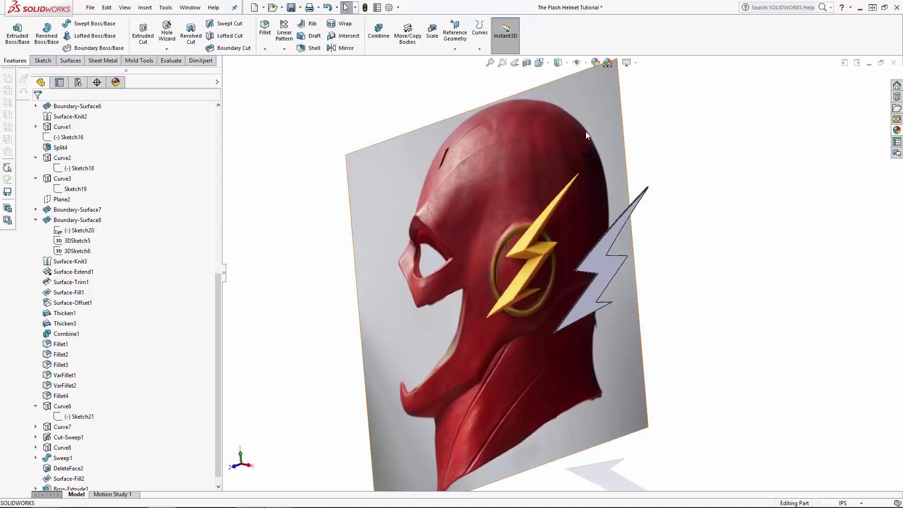
# Step: Create a reference plane offset from the outer face of the extruded lightning bolt
pyautogui.click(455, 33)
pyautogui.click(466, 60)
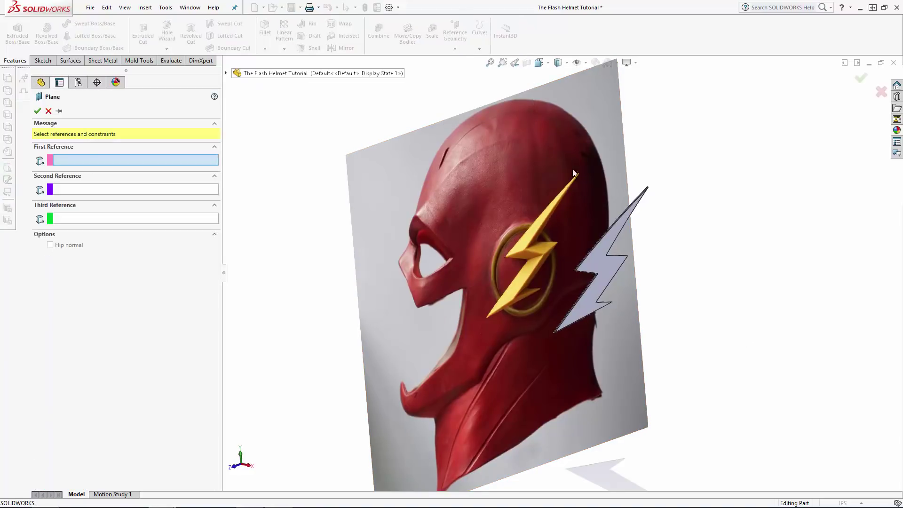
pyautogui.click(595, 254)
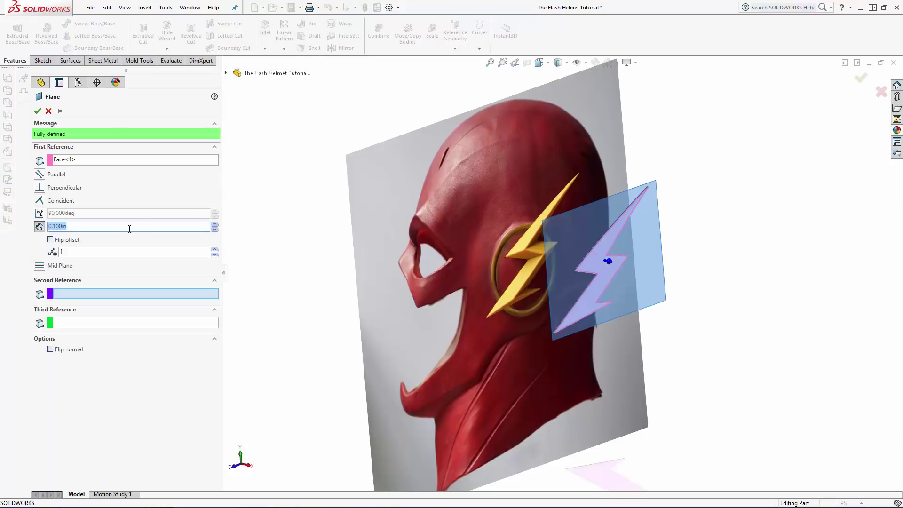
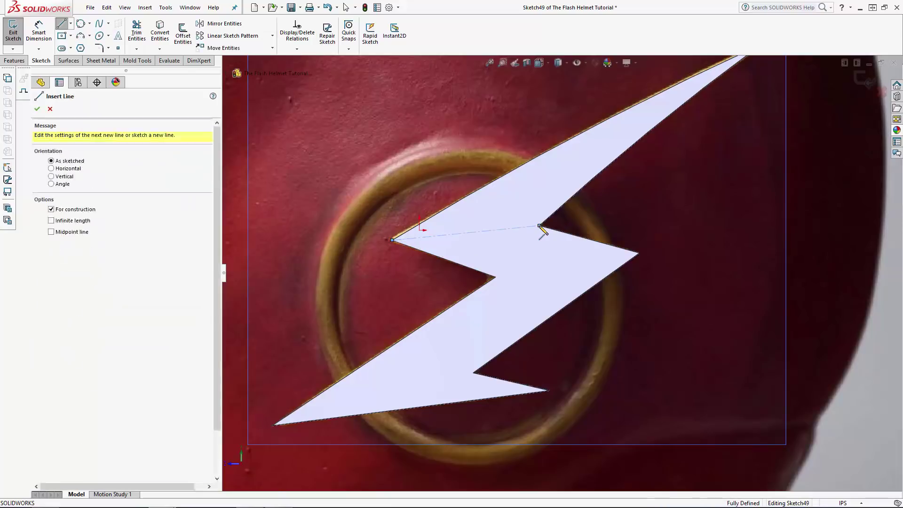
# Step: Draw construction lines across the bolt between its opposite middle corners, and from the small spike's notch to the lower tip
pyautogui.click(494, 278)
pyautogui.doubleClick(638, 255)
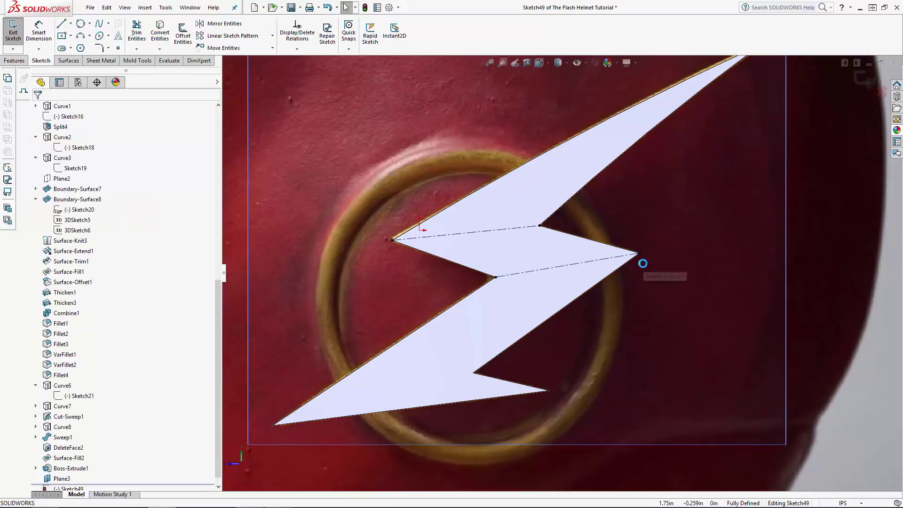
pyautogui.click(472, 372)
pyautogui.doubleClick(273, 425)
pyautogui.press('Escape')
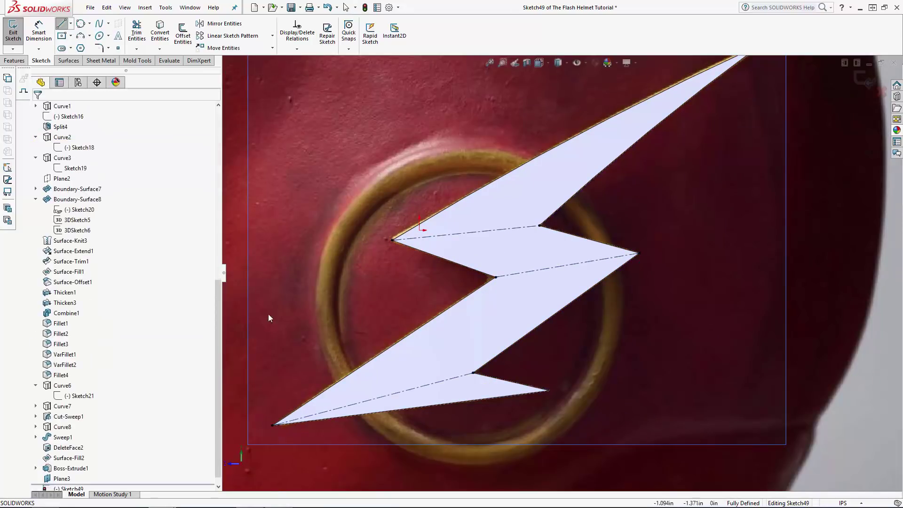
# Step: Place a sketch point at the midpoint of each of the three construction lines and finish the sketch
pyautogui.click(566, 265)
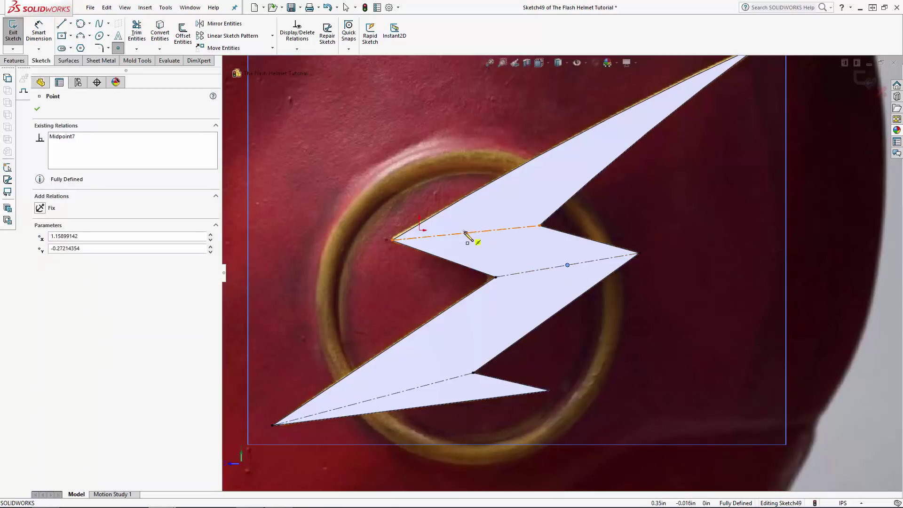
pyautogui.press('Escape')
pyautogui.scroll(5, 494, 362)
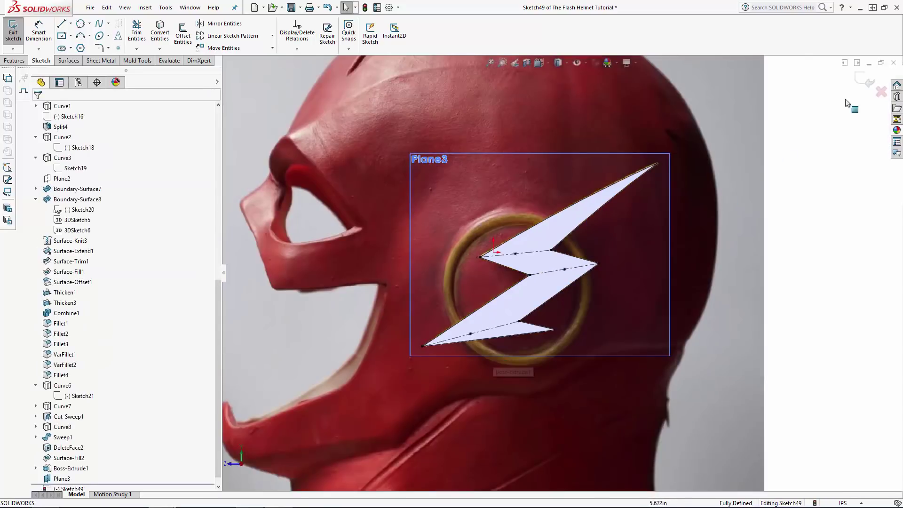
pyautogui.hotkey('ctrl', 'b')
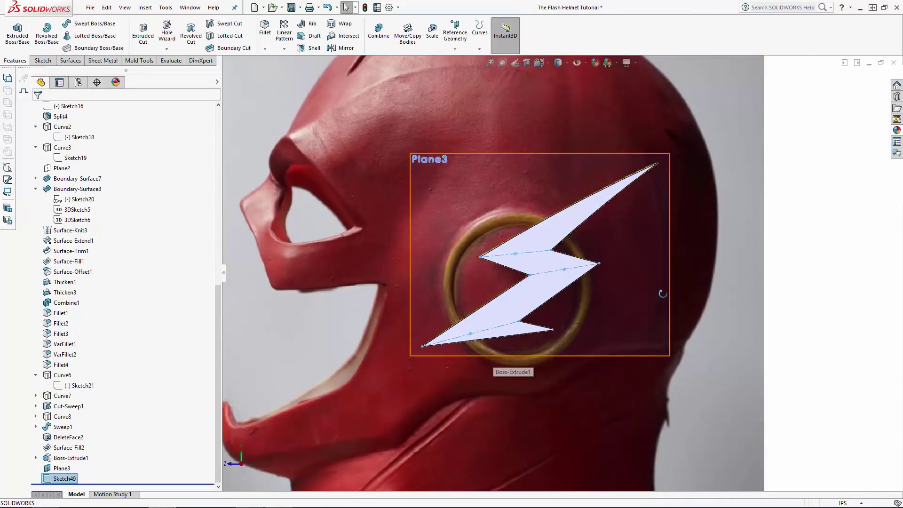
# Step: Hide the offset plane above the bolt and the helmet reference image's Sketch1
pyautogui.moveTo(661, 294)
pyautogui.mouseDown(button='middle')
pyautogui.moveTo(650, 165)
pyautogui.moveTo(625, 212)
pyautogui.moveTo(669, 167)
pyautogui.mouseUp(button='middle')
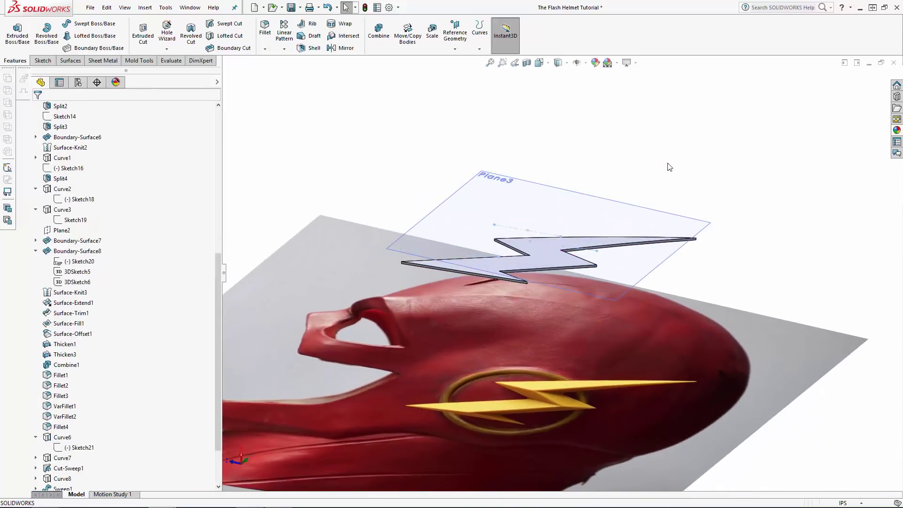
pyautogui.click(665, 214)
pyautogui.click(719, 187)
pyautogui.scroll(-2, 584, 264)
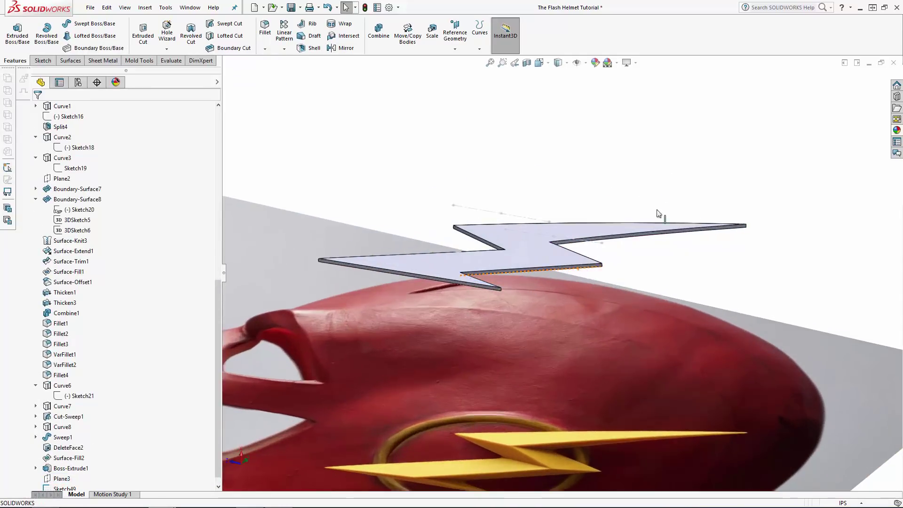
pyautogui.moveTo(659, 213); pyautogui.dragTo(651, 187, button='middle')
pyautogui.moveTo(217, 376); pyautogui.dragTo(213, 166)
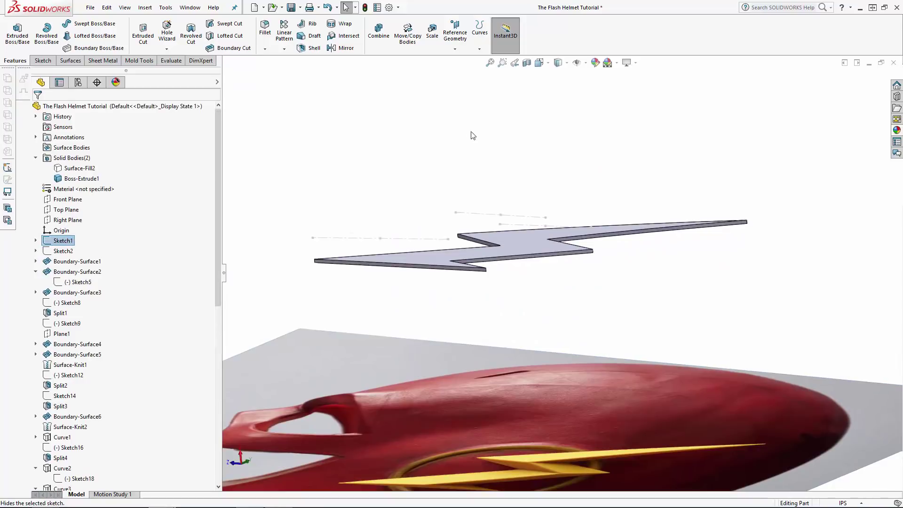
# Step: Create a 3D sketch of two connected lines from the bolt's lower tip through the lower midpoint to the small spike's tip
pyautogui.click(43, 61)
pyautogui.click(13, 49)
pyautogui.click(21, 70)
pyautogui.click(62, 23)
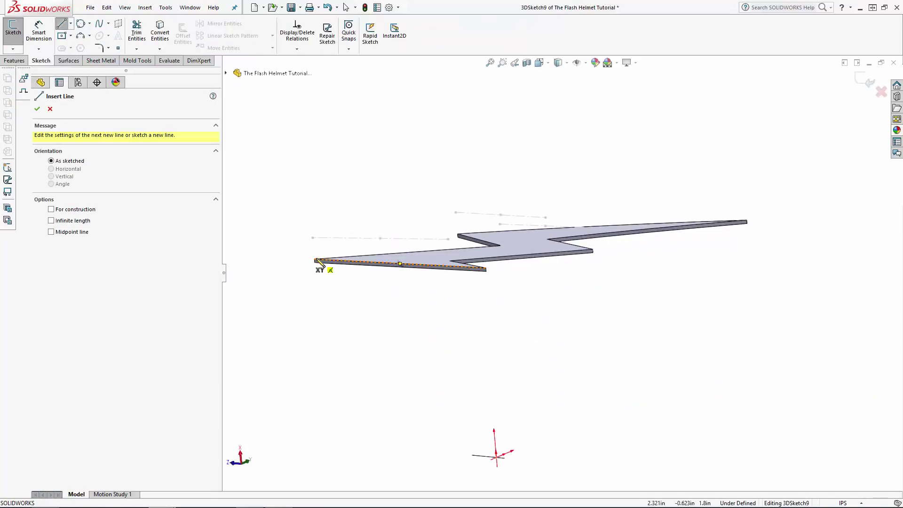
pyautogui.click(315, 260)
pyautogui.scroll(-3, 329, 265)
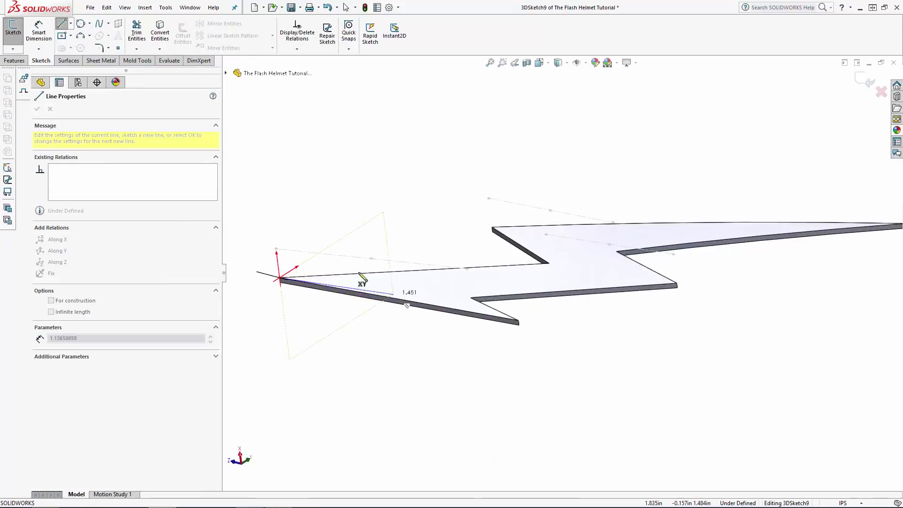
pyautogui.click(518, 321)
pyautogui.press('Escape')
pyautogui.scroll(3, 574, 344)
pyautogui.moveTo(574, 345); pyautogui.dragTo(542, 359, button='middle')
pyautogui.scroll(-3, 445, 321)
pyautogui.click(863, 80)
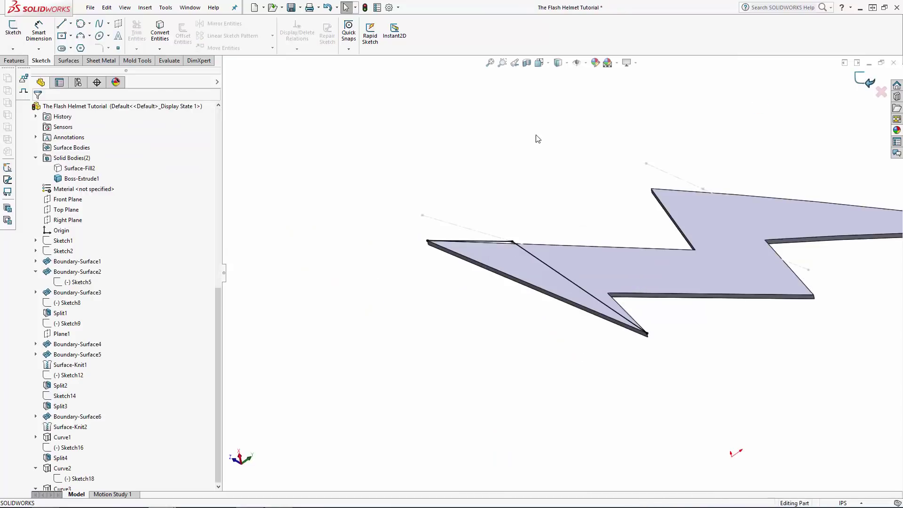
# Step: Create another 3D sketch with connected lines from the small spike's notch corner through the lower midpoint to the middle midpoint
pyautogui.click(13, 29)
pyautogui.click(13, 49)
pyautogui.click(26, 71)
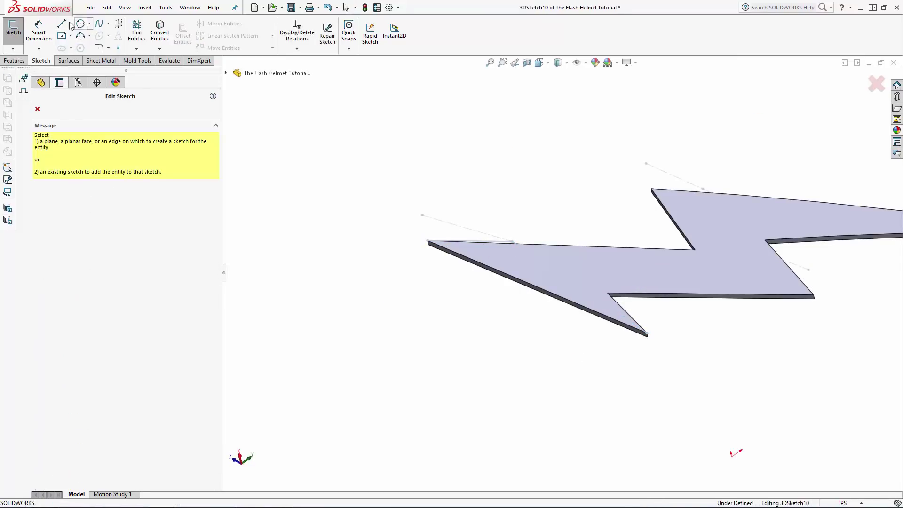
pyautogui.click(62, 23)
pyautogui.moveTo(635, 330); pyautogui.dragTo(653, 293, button='middle')
pyautogui.click(657, 288)
pyautogui.moveTo(665, 252); pyautogui.dragTo(671, 180, button='middle')
pyautogui.click(670, 179)
pyautogui.moveTo(709, 225); pyautogui.dragTo(805, 288, button='middle')
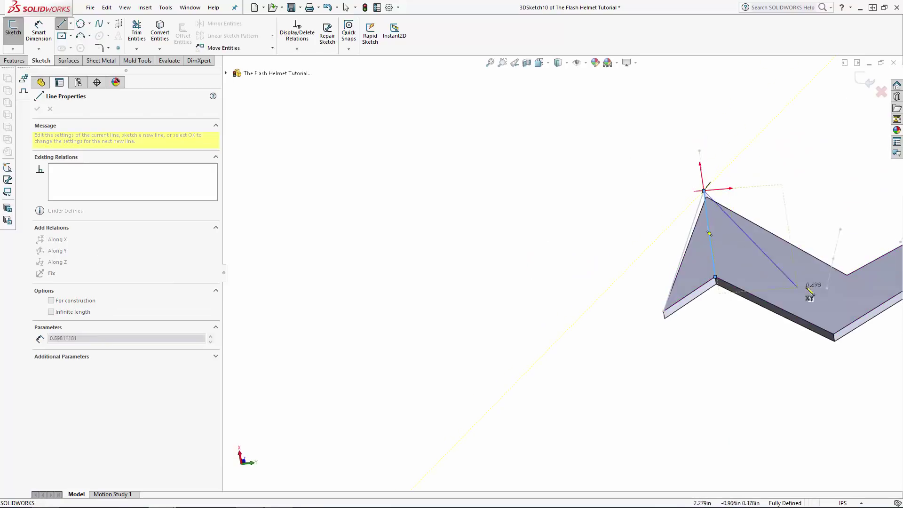
pyautogui.click(833, 258)
pyautogui.press('Escape')
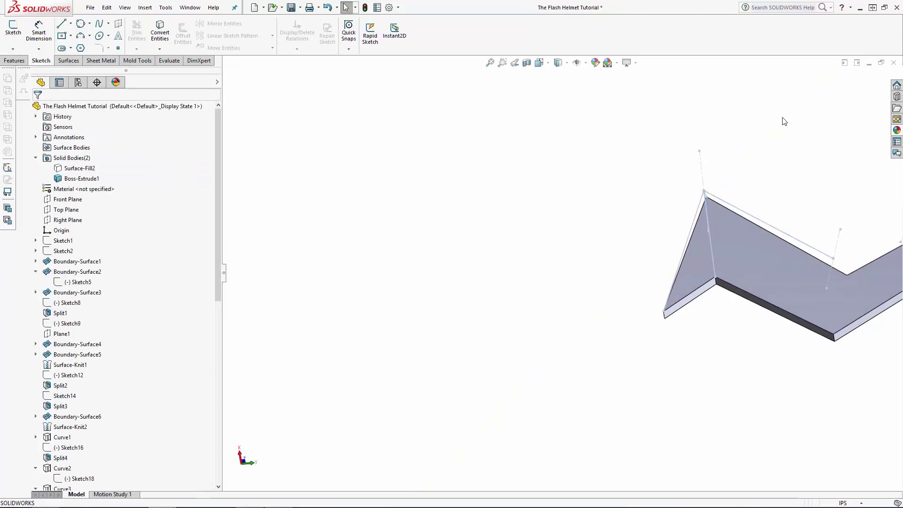
# Step: Create a 3D sketch with a single line from the bolt's rear outer corner up to the middle midpoint
pyautogui.moveTo(784, 121)
pyautogui.mouseDown(button='middle')
pyautogui.moveTo(772, 203)
pyautogui.moveTo(785, 201)
pyautogui.mouseUp(button='middle')
pyautogui.click(19, 71)
pyautogui.click(61, 23)
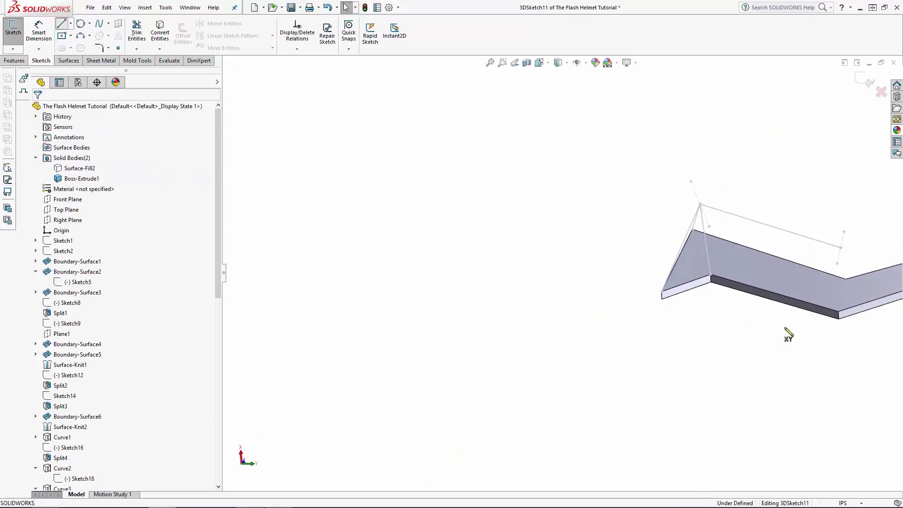
pyautogui.click(838, 312)
pyautogui.click(840, 248)
pyautogui.keyDown('ctrl'); pyautogui.moveTo(841, 247); pyautogui.dragTo(631, 268, button='middle'); pyautogui.keyUp('ctrl')
pyautogui.scroll(-2, 631, 268)
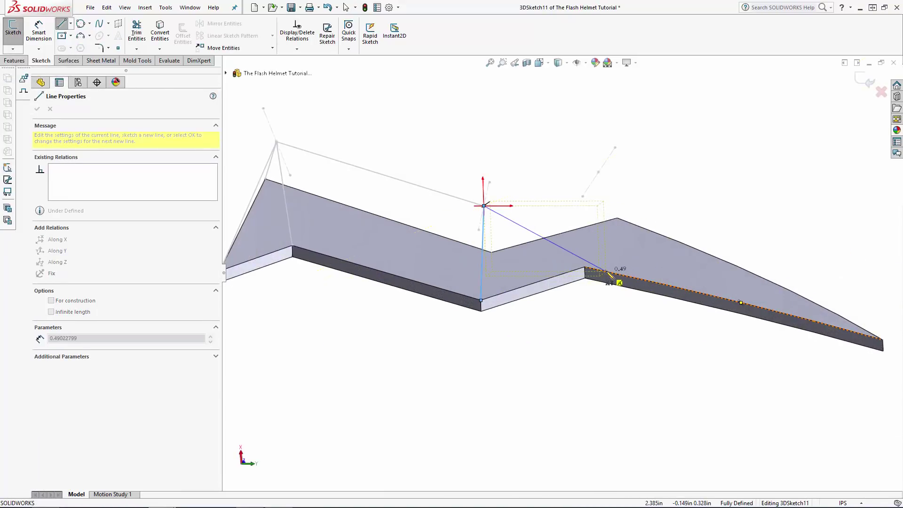
pyautogui.press('Escape')
pyautogui.click(864, 80)
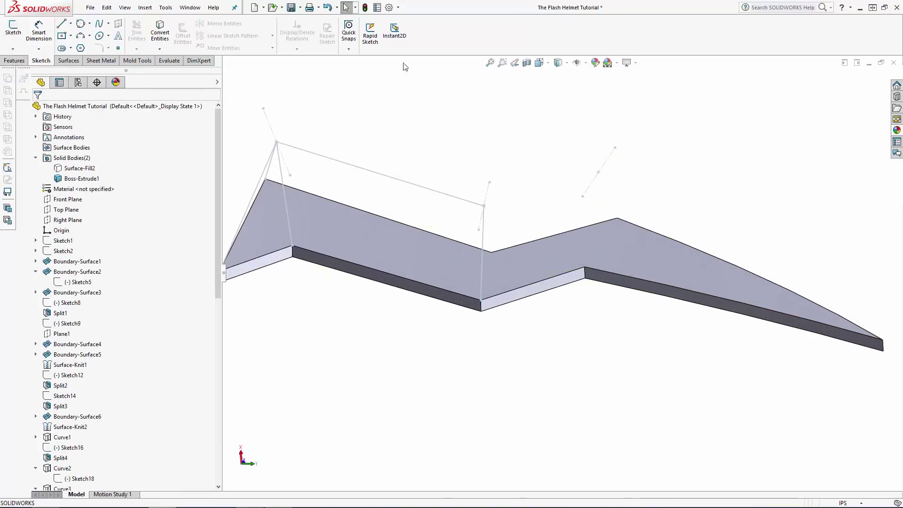
# Step: Create a 3D sketch with connected lines from the rear inner corner through the upper midpoint to the middle midpoint
pyautogui.click(13, 49)
pyautogui.click(19, 72)
pyautogui.click(585, 267)
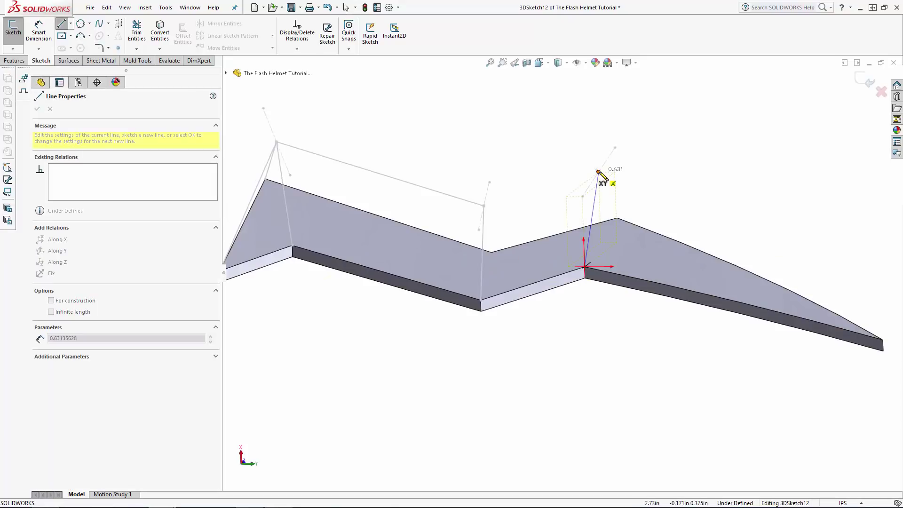
pyautogui.click(597, 172)
pyautogui.click(484, 205)
pyautogui.press('Escape')
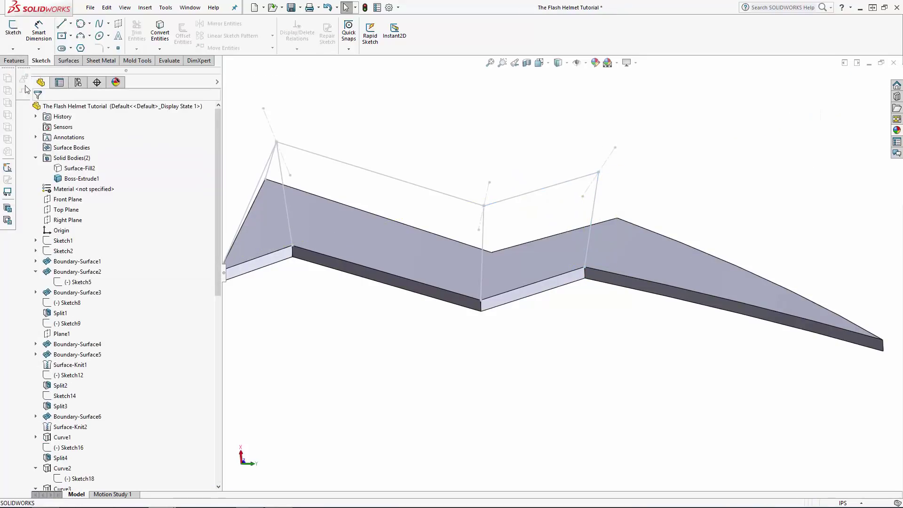
# Step: Create a 3D sketch with connected lines from the bolt's upper tip through the upper midpoint to the front outer corner
pyautogui.click(12, 49)
pyautogui.click(19, 71)
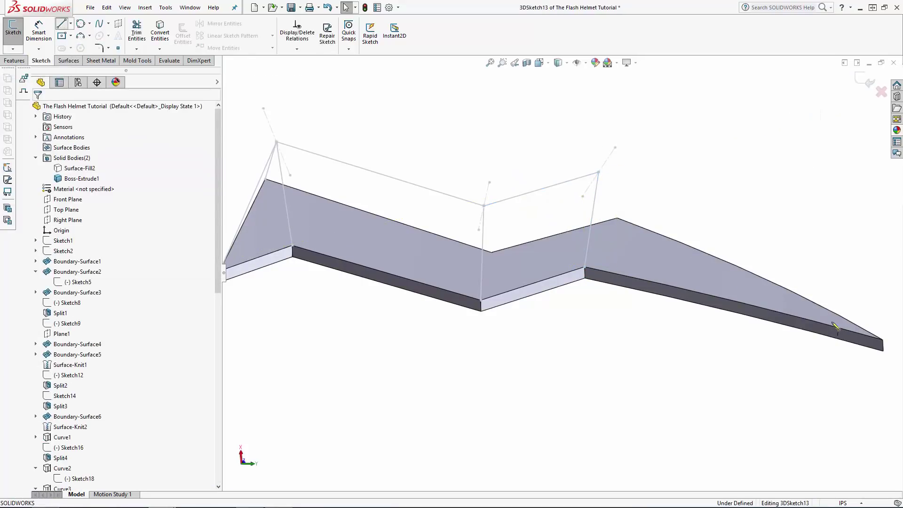
pyautogui.click(598, 172)
pyautogui.click(617, 217)
pyautogui.press('Escape')
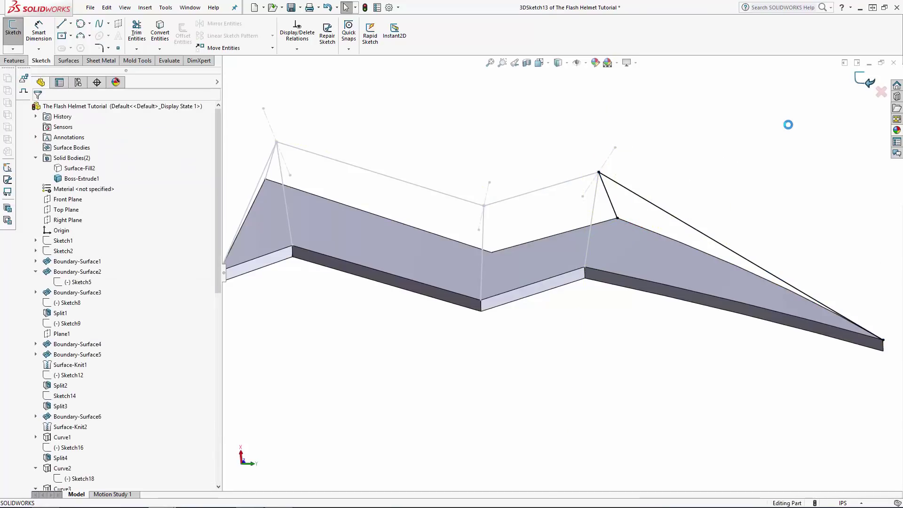
# Step: Create a 3D sketch with a line from the bolt's front inner corner to the middle midpoint
pyautogui.scroll(4, 577, 287)
pyautogui.moveTo(577, 286)
pyautogui.mouseDown(button='middle')
pyautogui.moveTo(482, 331)
pyautogui.moveTo(475, 345)
pyautogui.mouseUp(button='middle')
pyautogui.scroll(-4, 697, 251)
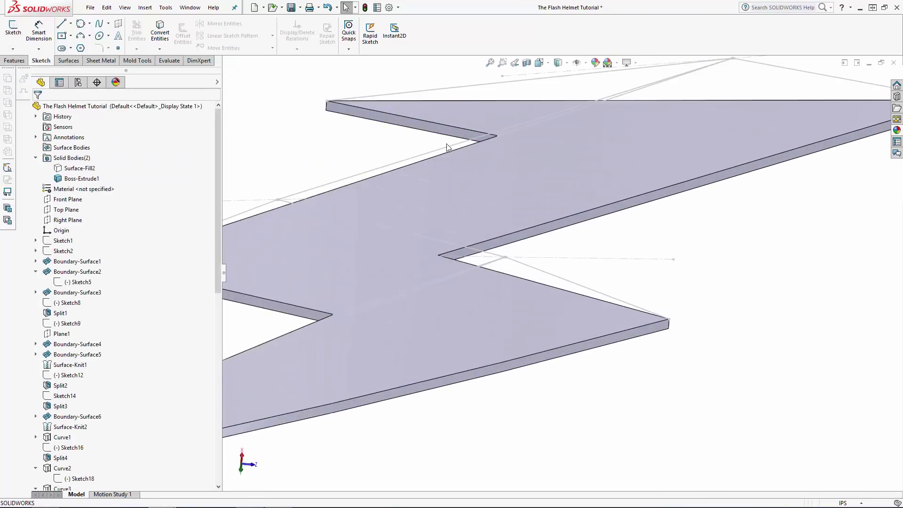
pyautogui.click(13, 49)
pyautogui.click(19, 72)
pyautogui.click(61, 23)
pyautogui.scroll(3, 561, 274)
pyautogui.moveTo(654, 322); pyautogui.dragTo(594, 301, button='middle')
pyautogui.scroll(-3, 645, 250)
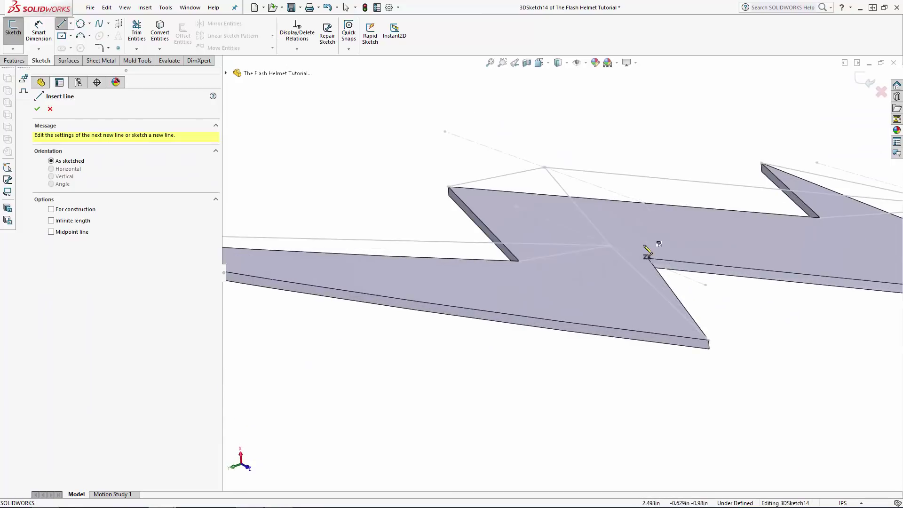
pyautogui.click(648, 258)
pyautogui.click(546, 167)
pyautogui.press('Escape')
pyautogui.scroll(-3, 624, 145)
pyautogui.moveTo(625, 145); pyautogui.dragTo(557, 311, button='middle')
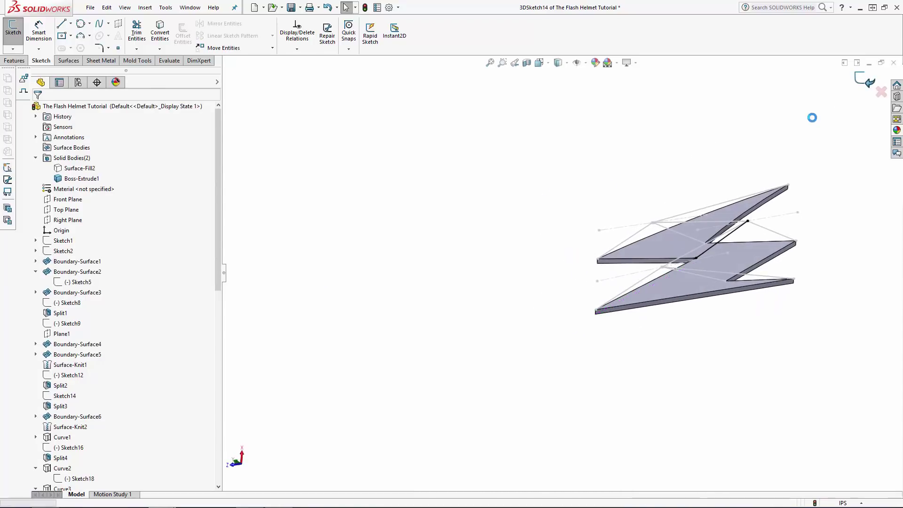
pyautogui.click(830, 254)
# Step: Delete the bolt's flat outer face to leave an open surface body beneath the ridge lines
pyautogui.scroll(2, 775, 284)
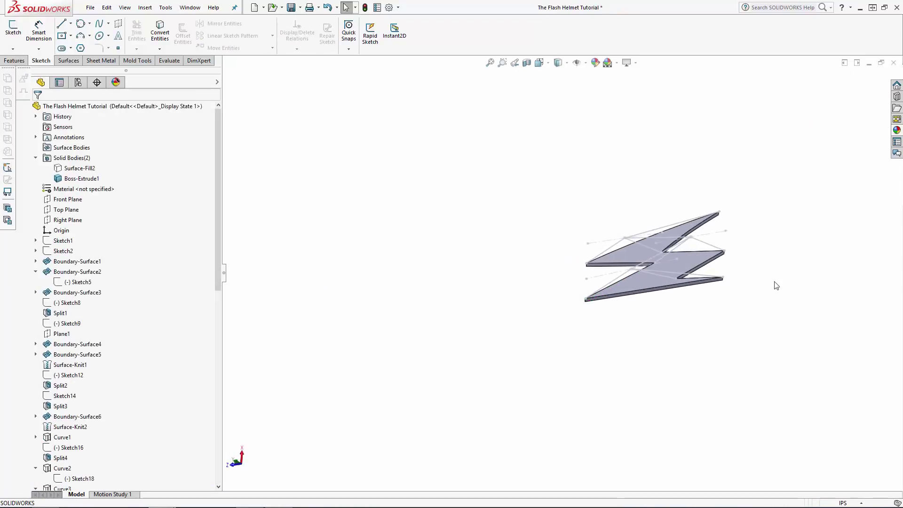
pyautogui.moveTo(731, 280)
pyautogui.mouseDown(button='middle')
pyautogui.moveTo(691, 256)
pyautogui.moveTo(677, 334)
pyautogui.moveTo(545, 307)
pyautogui.mouseUp(button='middle')
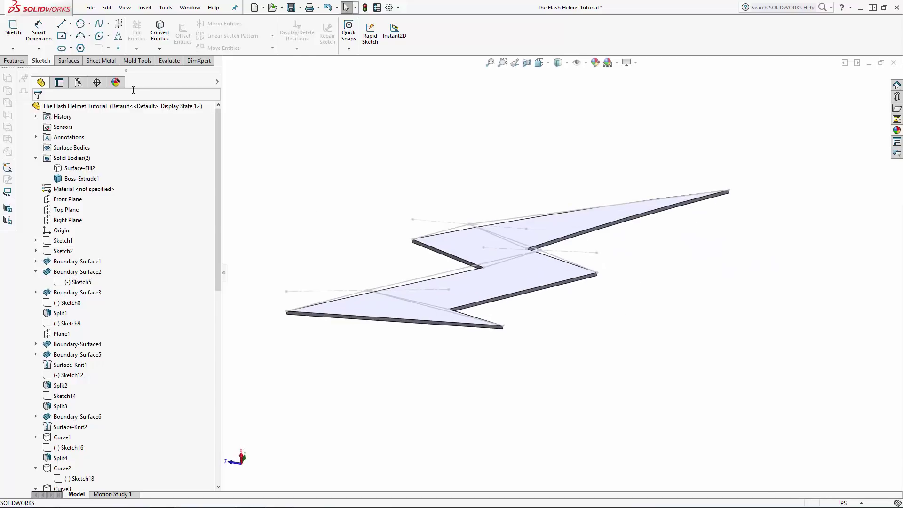
pyautogui.click(70, 60)
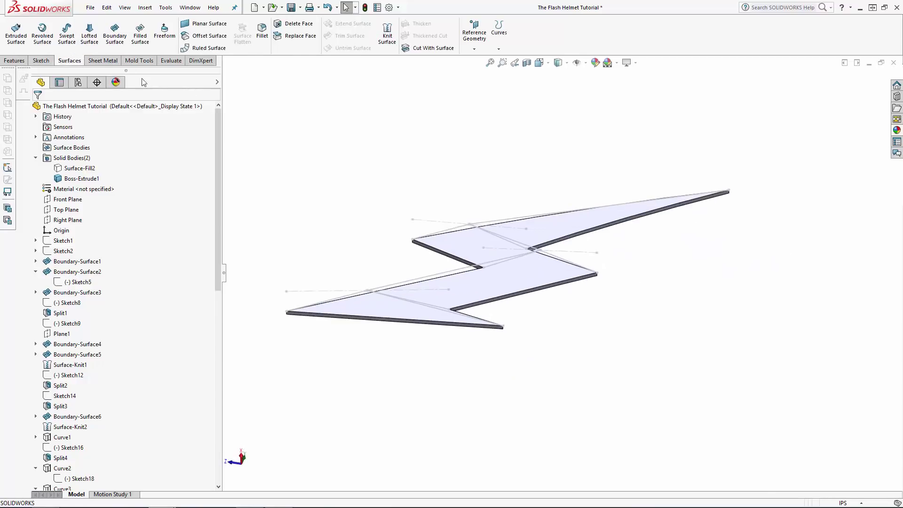
pyautogui.click(518, 274)
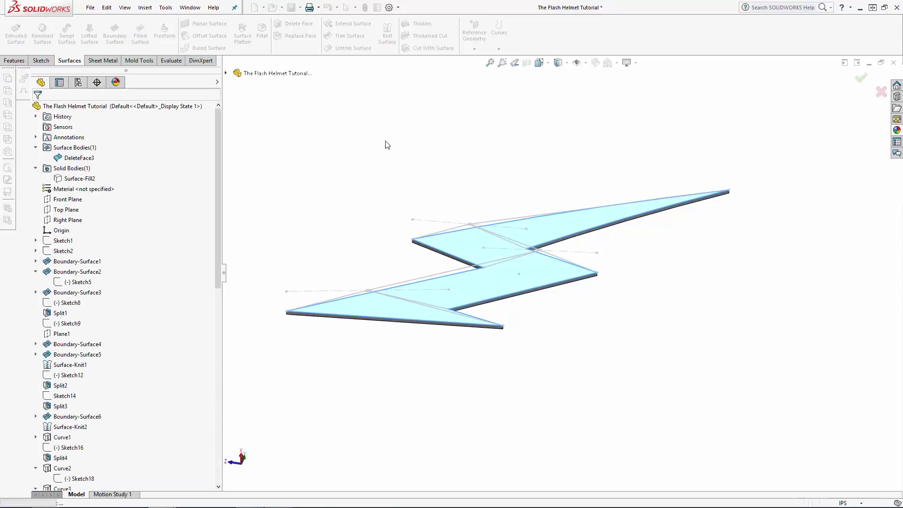
# Step: Fill the upper spike's front sloped side with a Contact surface bounded by its long edge and 3DSketch13
pyautogui.click(140, 34)
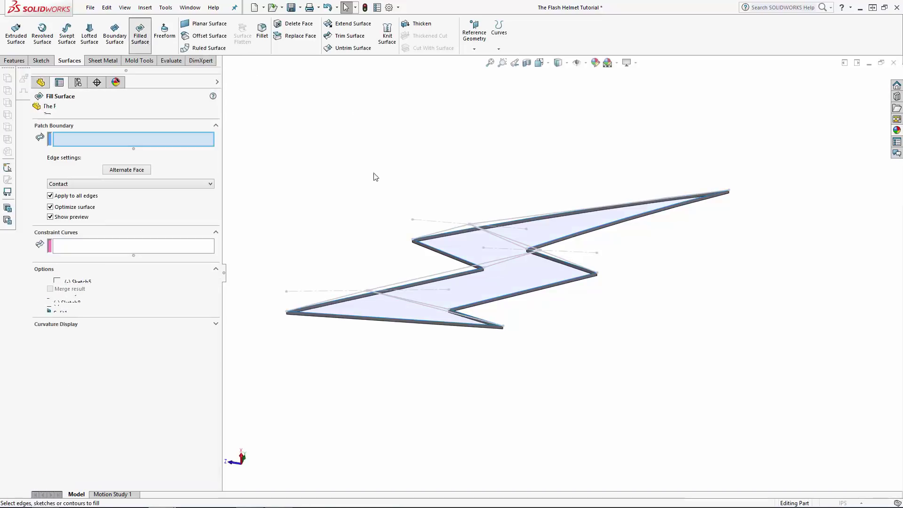
pyautogui.moveTo(549, 244); pyautogui.dragTo(492, 232, button='middle')
pyautogui.click(516, 247)
pyautogui.click(497, 235)
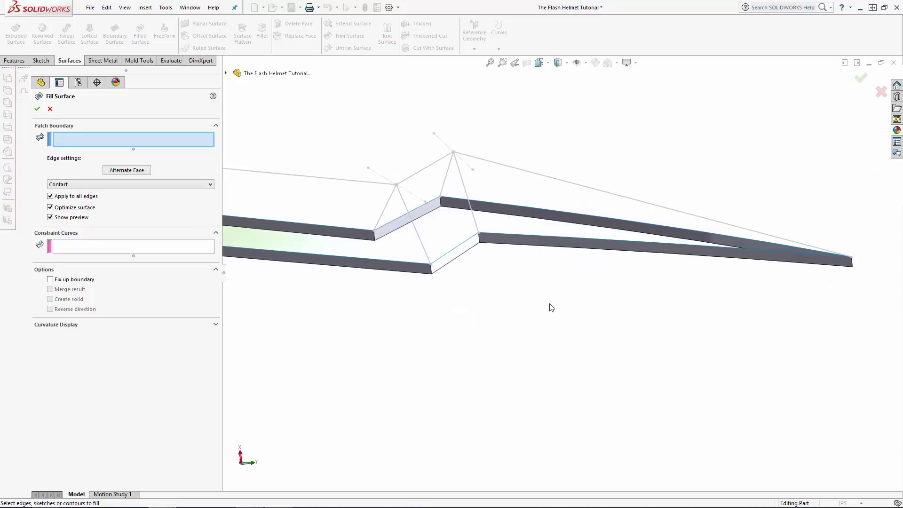
pyautogui.click(562, 213)
pyautogui.click(540, 179)
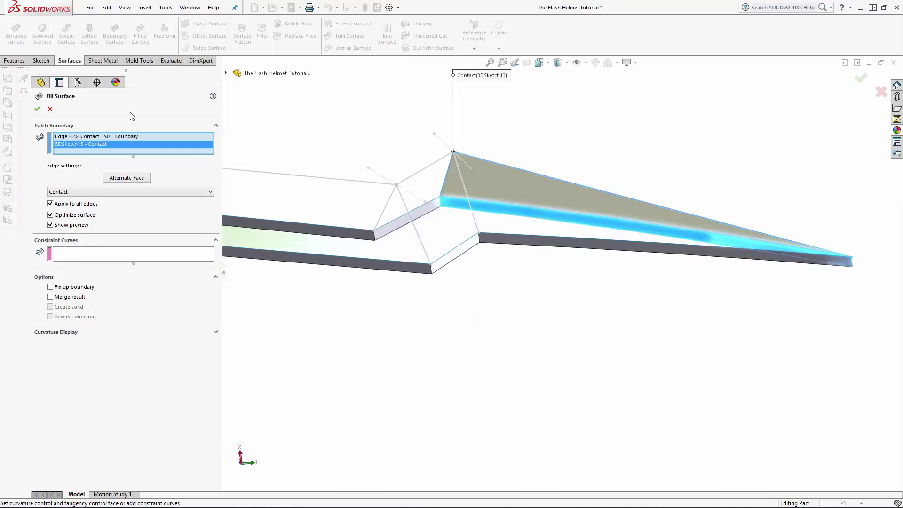
pyautogui.click(38, 109)
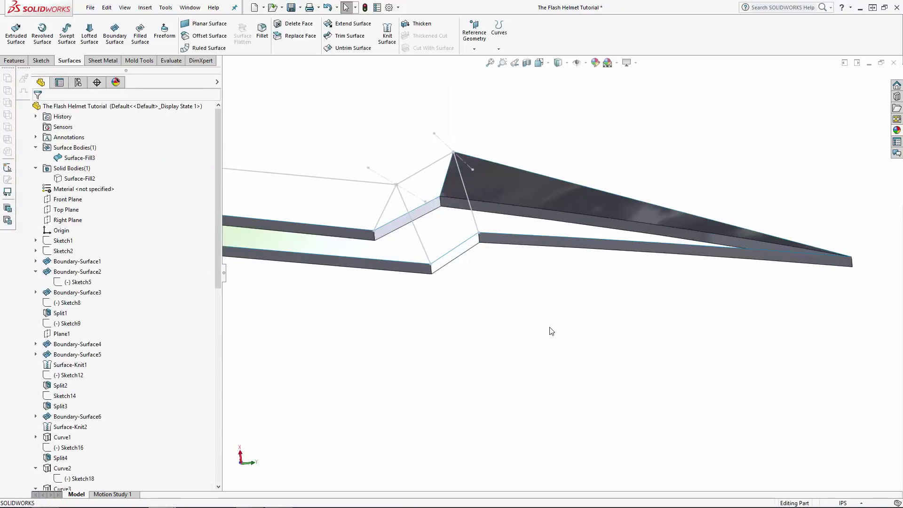
# Step: Fill the lower spike's sloped side with a Contact surface bounded by its long outer edge and 3DSketch9
pyautogui.press('Return')
pyautogui.click(449, 171)
pyautogui.moveTo(471, 149); pyautogui.dragTo(421, 168, button='middle')
pyautogui.click(421, 168)
pyautogui.scroll(4, 420, 168)
pyautogui.scroll(-2, 421, 319)
pyautogui.click(393, 291)
pyautogui.click(406, 271)
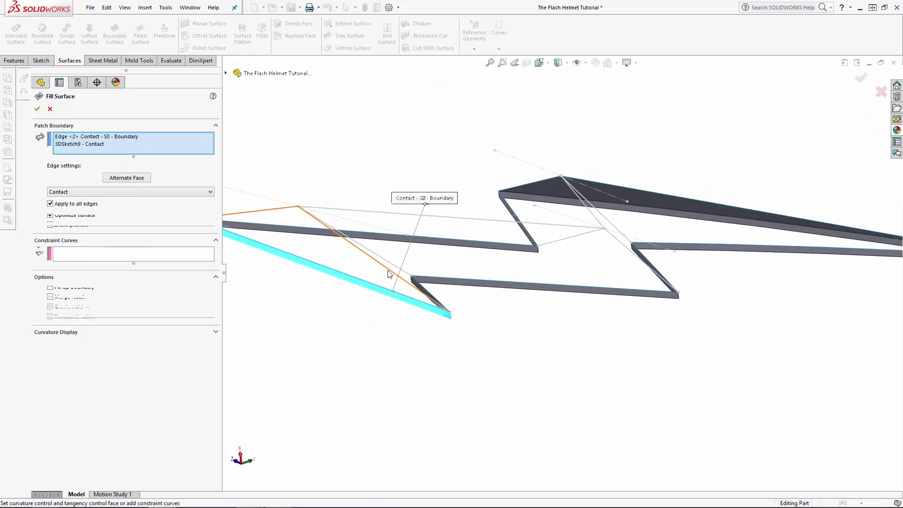
pyautogui.press('Return')
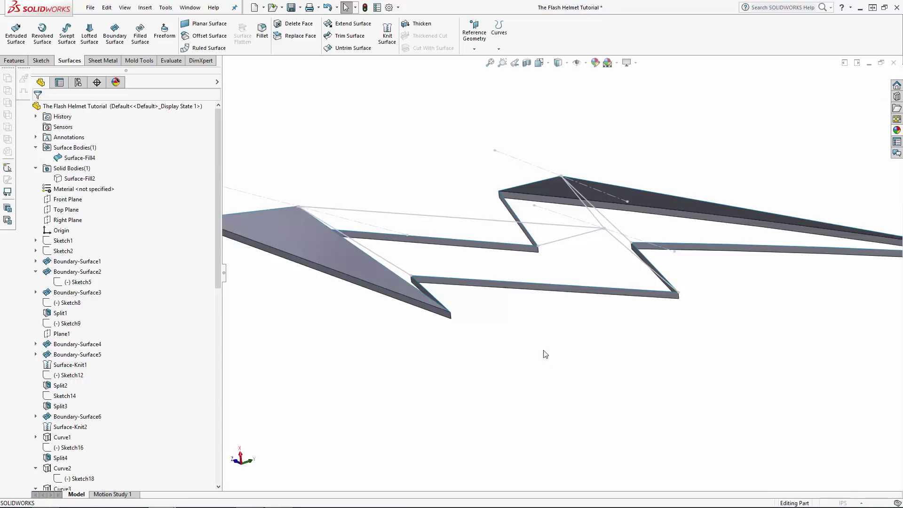
# Step: Fill the bolt's long middle side panel with a Contact surface bounded by 3DSketch10, 3DSketch11 and the adjoining wall edge
pyautogui.press('Return')
pyautogui.moveTo(544, 353); pyautogui.dragTo(464, 226, button='middle')
pyautogui.click(460, 227)
pyautogui.click(636, 301)
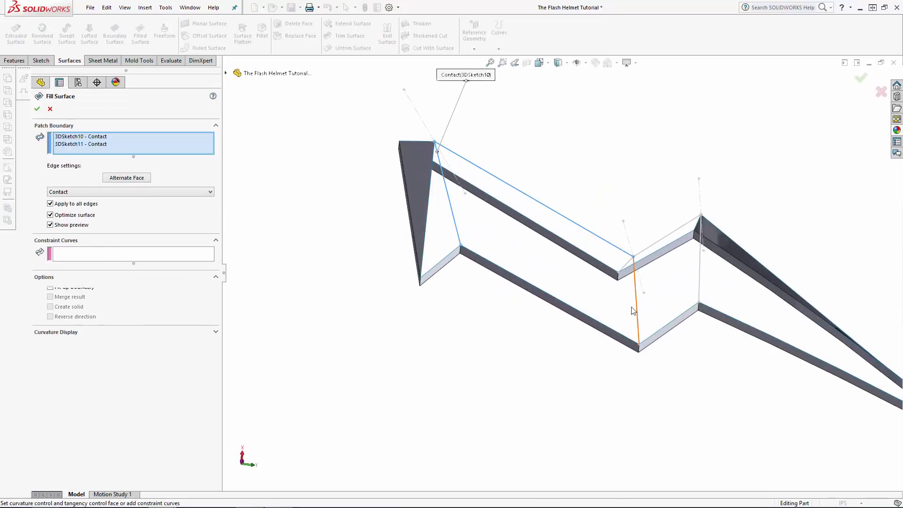
pyautogui.click(566, 307)
pyautogui.press('Return')
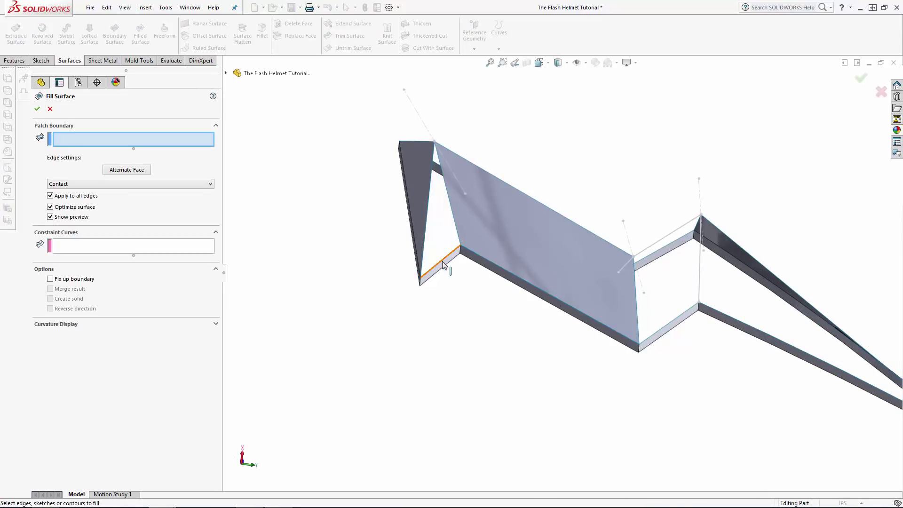
# Step: Fill the triangular gap at the lower spike's base with a Contact surface bounded by its three surrounding edges
pyautogui.click(442, 261)
pyautogui.click(459, 236)
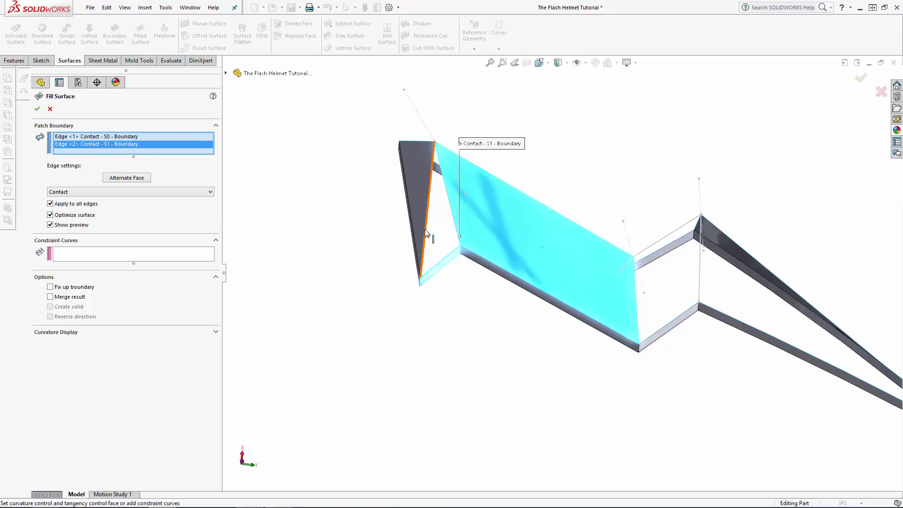
pyautogui.click(425, 230)
pyautogui.click(37, 109)
# Step: Fill the short side between the middle panel and upper spike with a Contact surface bounded by 3DSketch12 and two edges
pyautogui.moveTo(328, 326); pyautogui.dragTo(613, 269, button='middle')
pyautogui.press('Return')
pyautogui.click(610, 256)
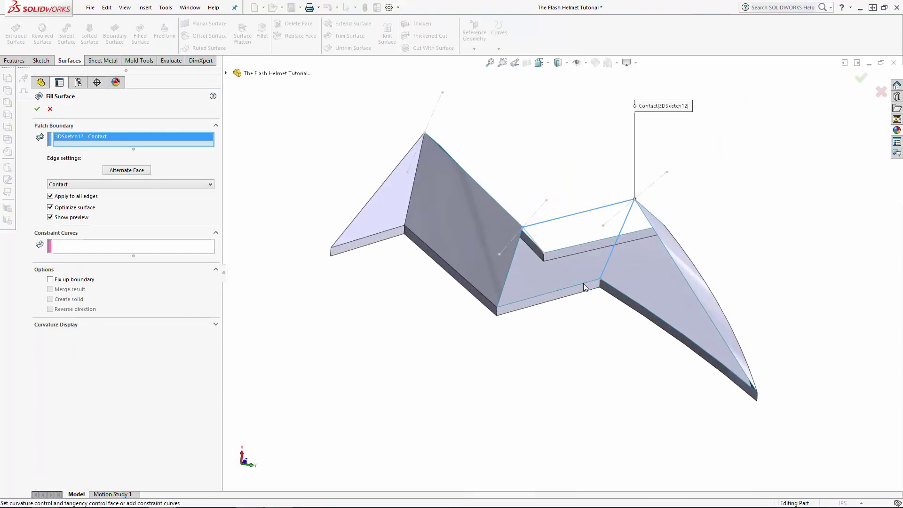
pyautogui.click(583, 284)
pyautogui.click(504, 281)
pyautogui.click(38, 109)
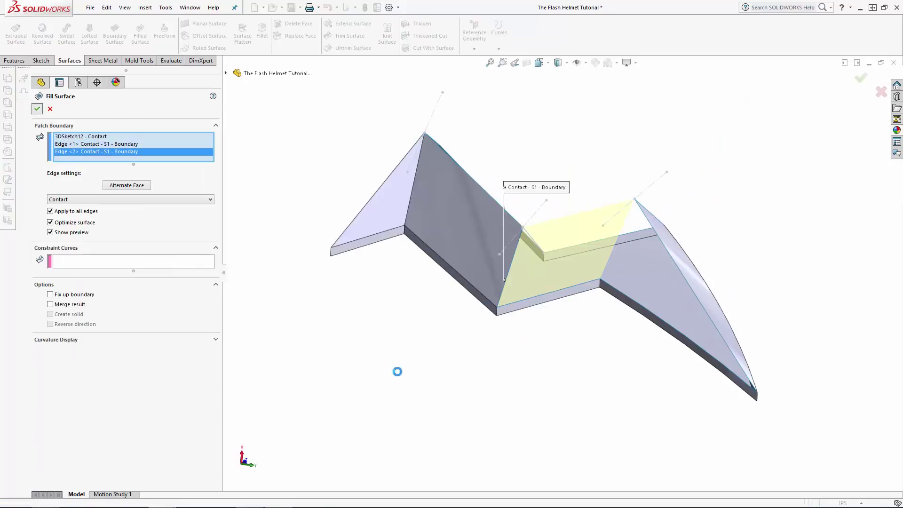
# Step: Fill the upper spike's remaining triangular side with a Contact surface from its three bounding edges, with the result merged
pyautogui.press('Return')
pyautogui.click(641, 306)
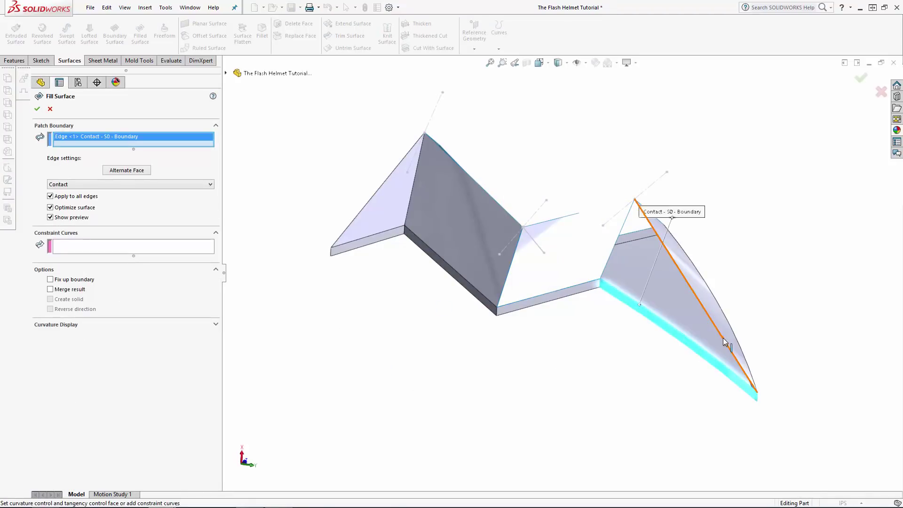
pyautogui.click(723, 337)
pyautogui.click(622, 228)
pyautogui.click(37, 109)
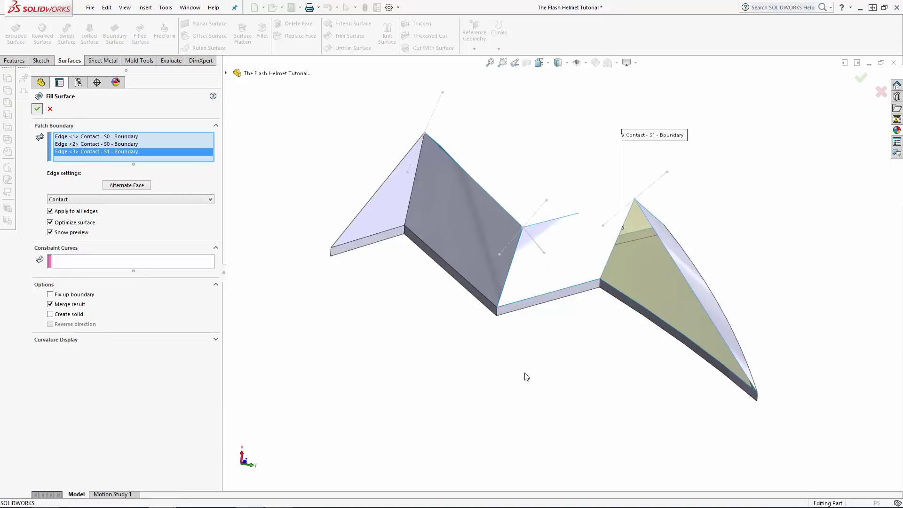
# Step: Fill the short face beside the upper spike on the bolt's opposite side with a Contact surface bounded by three edges and 3DSketch14
pyautogui.scroll(1, 620, 322)
pyautogui.moveTo(621, 322); pyautogui.dragTo(627, 290, button='middle')
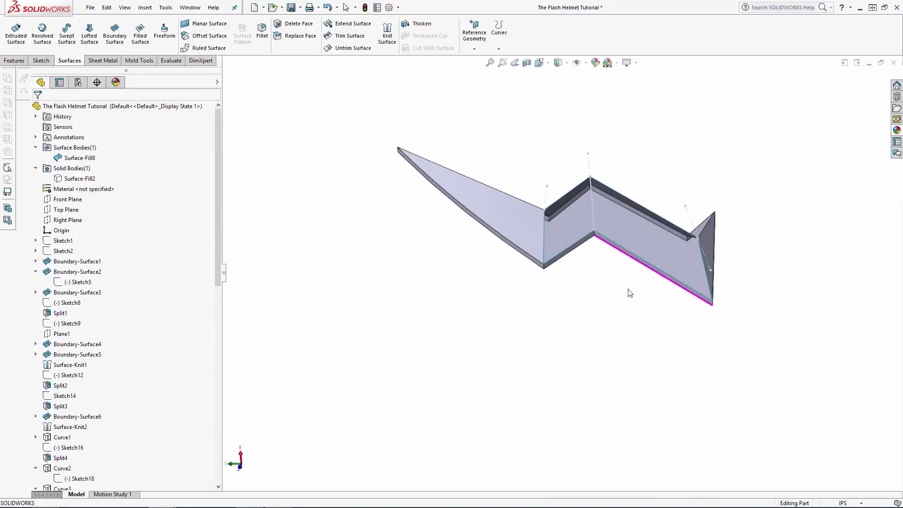
pyautogui.scroll(-2, 619, 201)
pyautogui.press('Return')
pyautogui.click(508, 247)
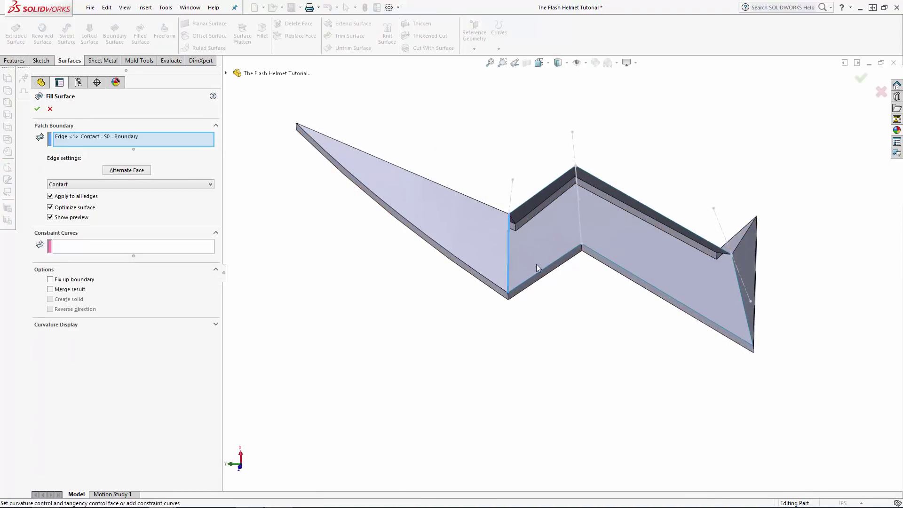
pyautogui.click(541, 271)
pyautogui.click(579, 232)
pyautogui.click(540, 194)
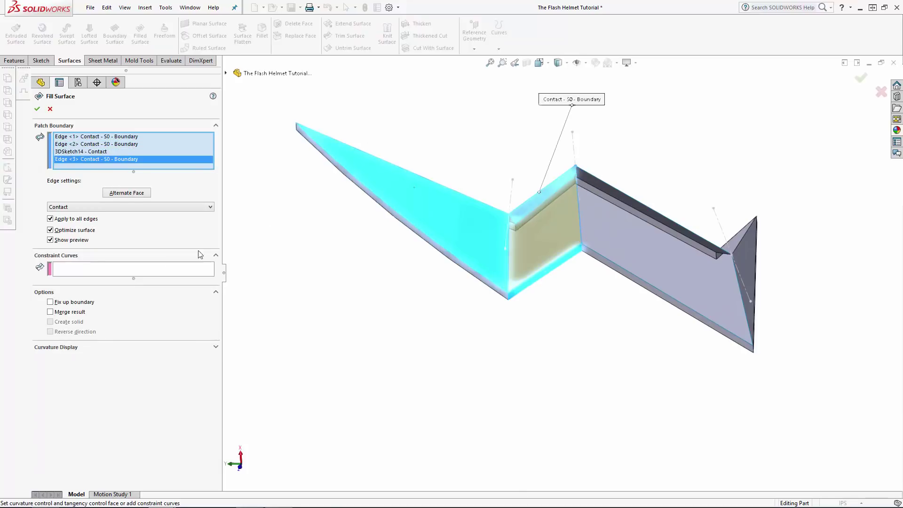
pyautogui.click(37, 108)
# Step: Close the last long opening with a Contact filled surface from its four edges, merging the bolt into a solid body
pyautogui.press('Return')
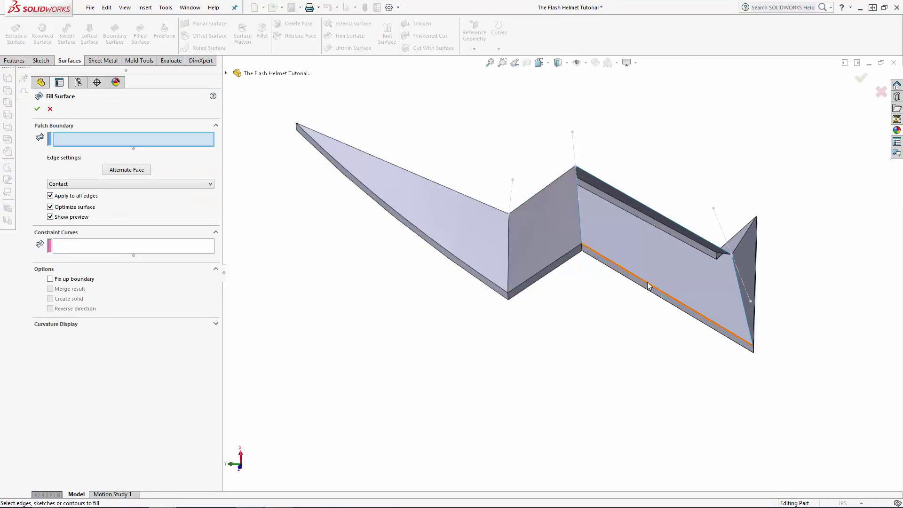
pyautogui.click(647, 283)
pyautogui.click(580, 225)
pyautogui.click(648, 207)
pyautogui.moveTo(647, 208); pyautogui.dragTo(757, 266, button='middle')
pyautogui.click(760, 266)
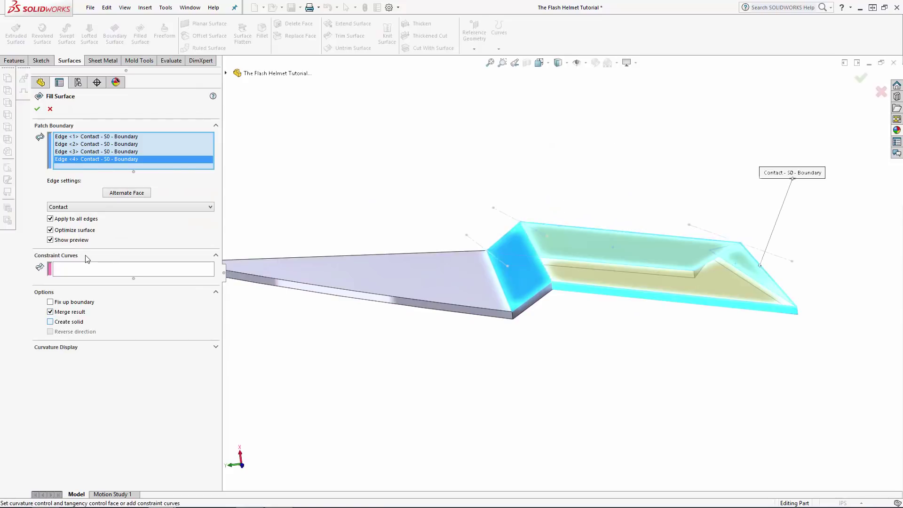
pyautogui.click(38, 111)
# Step: Hide Sketch49 above the bolt's ridge and bring the helmet body back into display
pyautogui.click(507, 214)
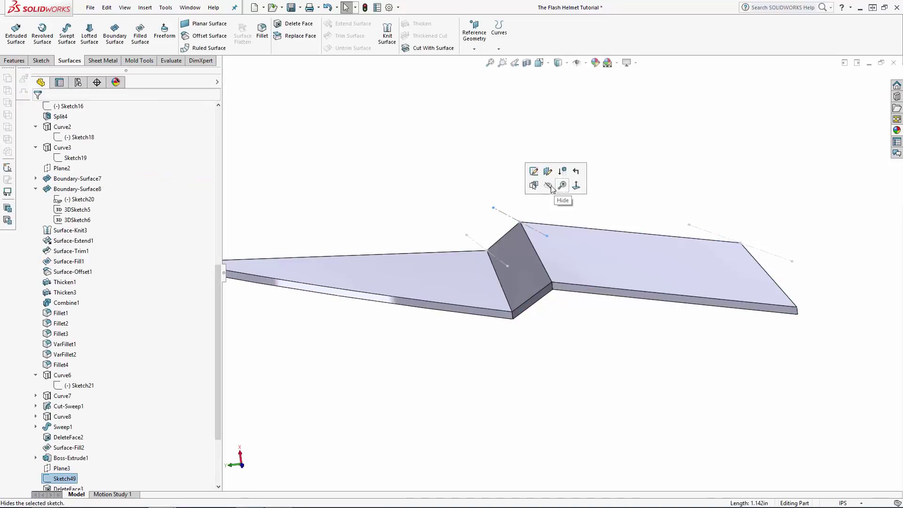
pyautogui.click(552, 187)
pyautogui.moveTo(630, 181); pyautogui.dragTo(621, 355, button='middle')
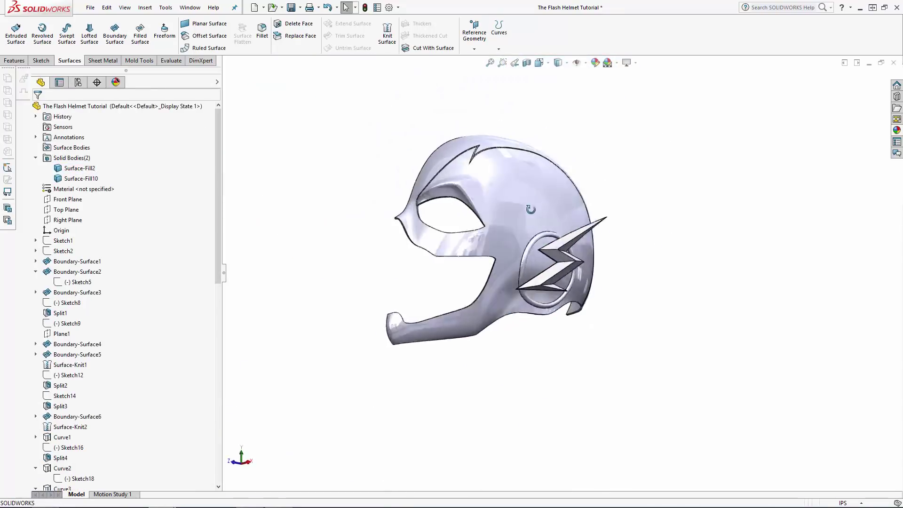
pyautogui.moveTo(658, 282)
pyautogui.mouseDown(button='middle')
pyautogui.moveTo(619, 276)
pyautogui.moveTo(757, 301)
pyautogui.mouseUp(button='middle')
# Step: Start a Flex bend on the lightning bolt body with an angle of 40 degrees and hard edges off
pyautogui.click(23, 61)
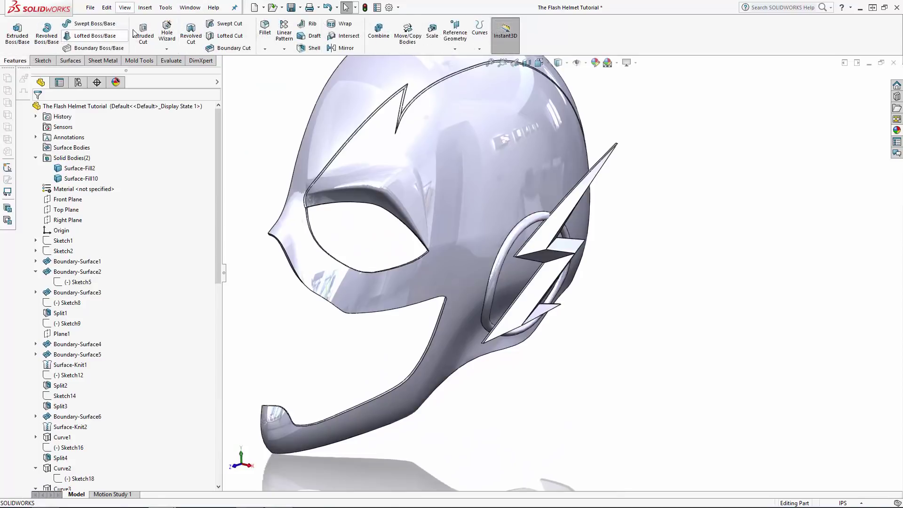
pyautogui.click(146, 8)
pyautogui.moveTo(160, 44)
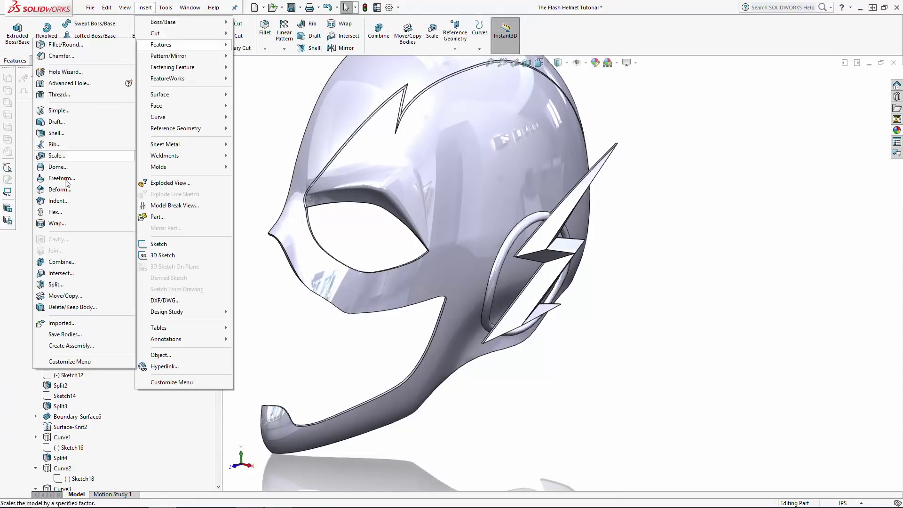
pyautogui.click(55, 212)
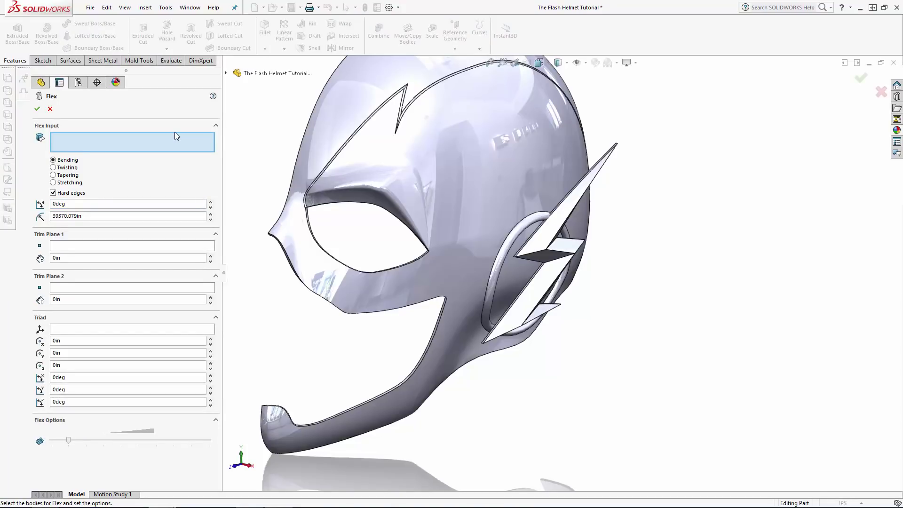
pyautogui.click(565, 202)
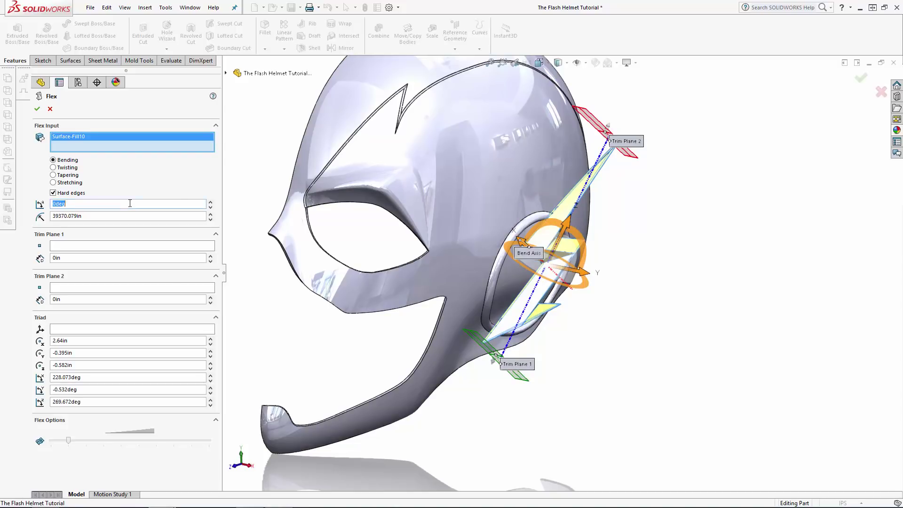
pyautogui.write('40')
pyautogui.press('Return')
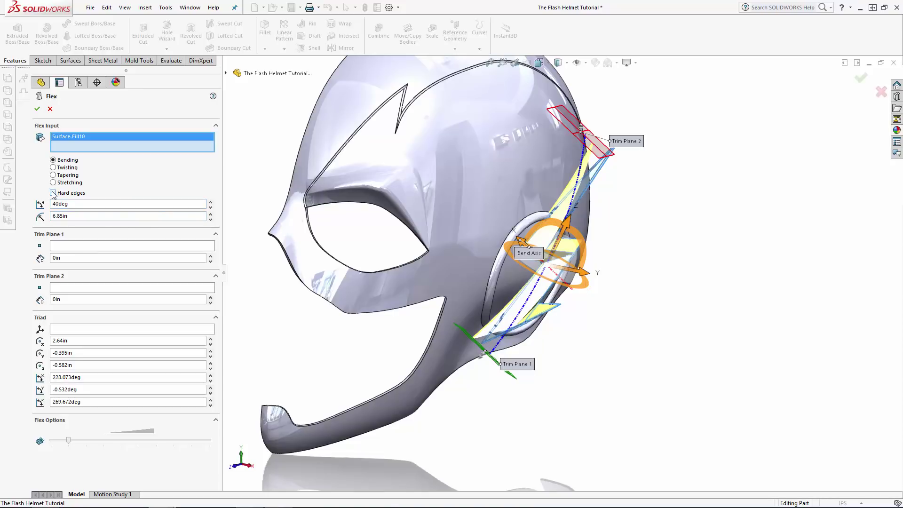
# Step: Shift the flex triad along the bolt toward the upper spike, with its Z rotation origin at -1.18 in
pyautogui.scroll(-4, 591, 221)
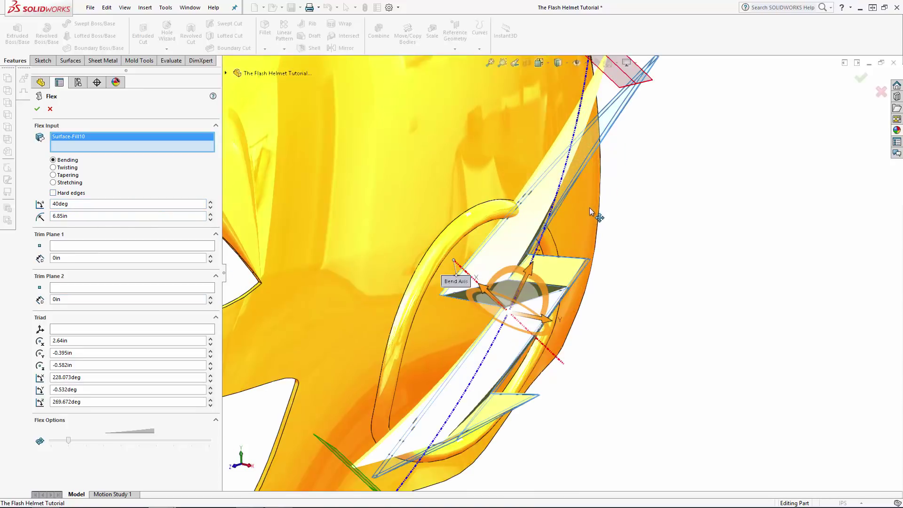
pyautogui.moveTo(527, 269); pyautogui.dragTo(557, 216)
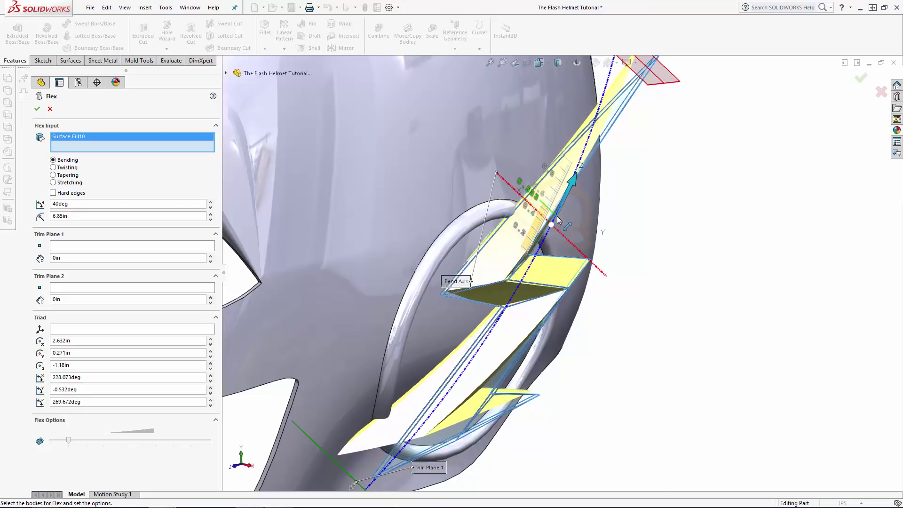
pyautogui.click(81, 368)
pyautogui.write('-1.18')
# Step: Set the flex triad's rotation origin to Y 0.299 in and X 2.58 in, and apply the bend
pyautogui.click(81, 354)
pyautogui.write('0.2')
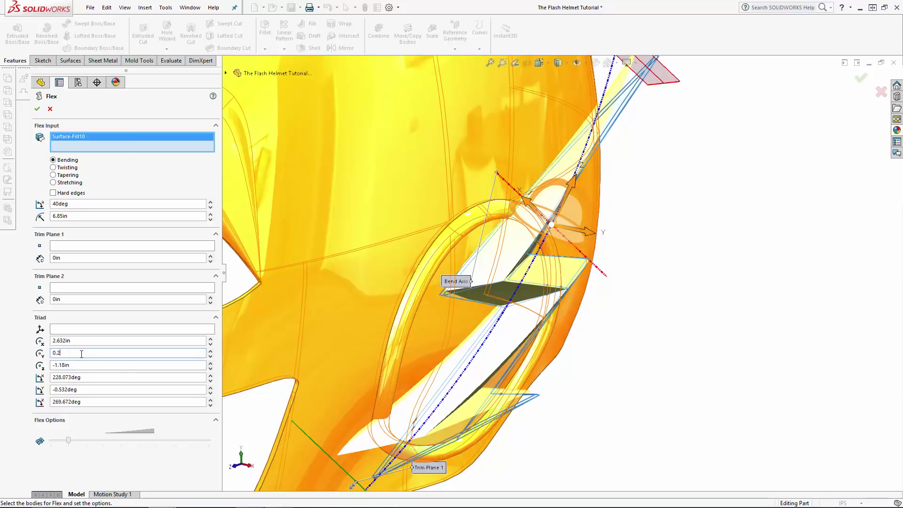
pyautogui.write('99')
pyautogui.press('Return')
pyautogui.click(80, 342)
pyautogui.write('2.')
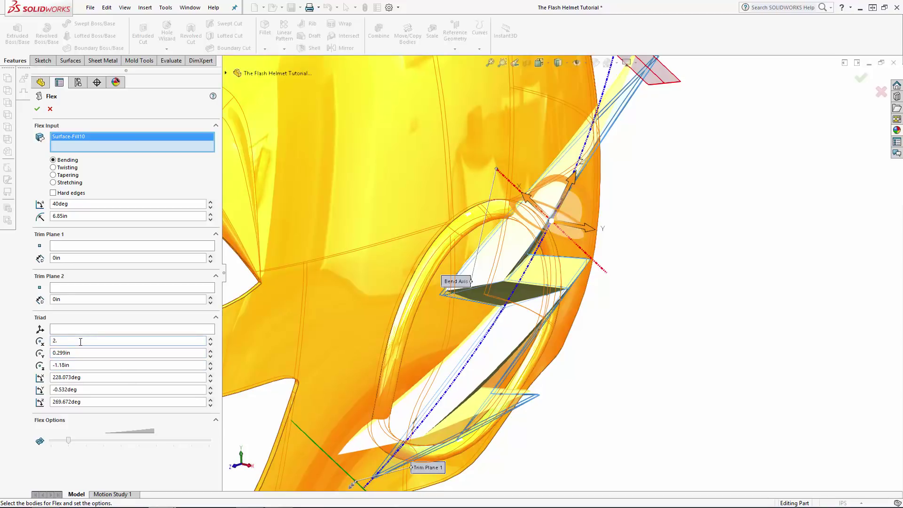
pyautogui.write('58')
pyautogui.press('Return')
pyautogui.scroll(2, 689, 367)
pyautogui.moveTo(689, 367); pyautogui.dragTo(542, 343, button='middle')
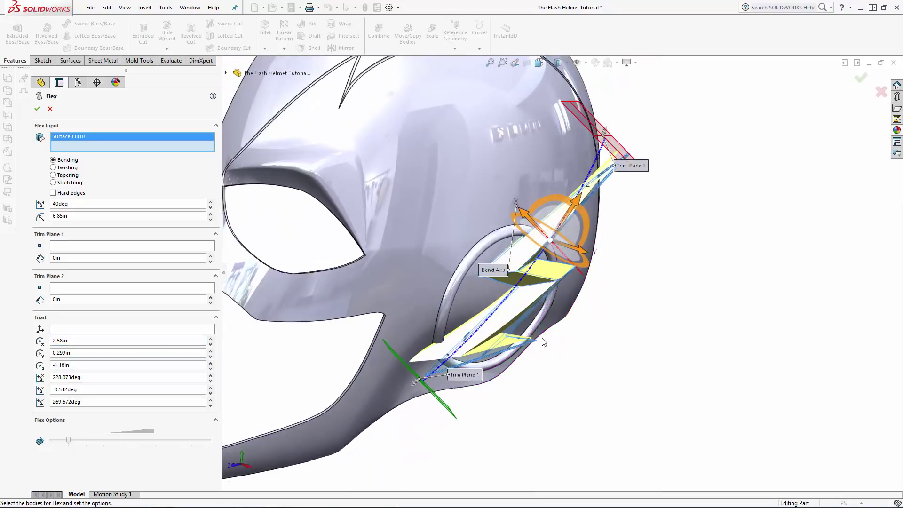
pyautogui.click(38, 109)
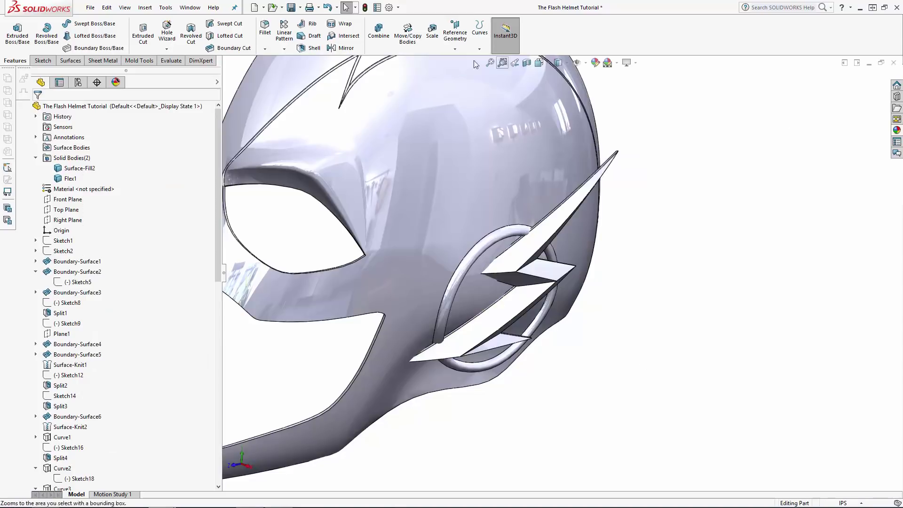
# Step: Rotate the bent lightning bolt body 8 degrees about Y and -5 degrees about Z with Move/Copy Body
pyautogui.click(407, 35)
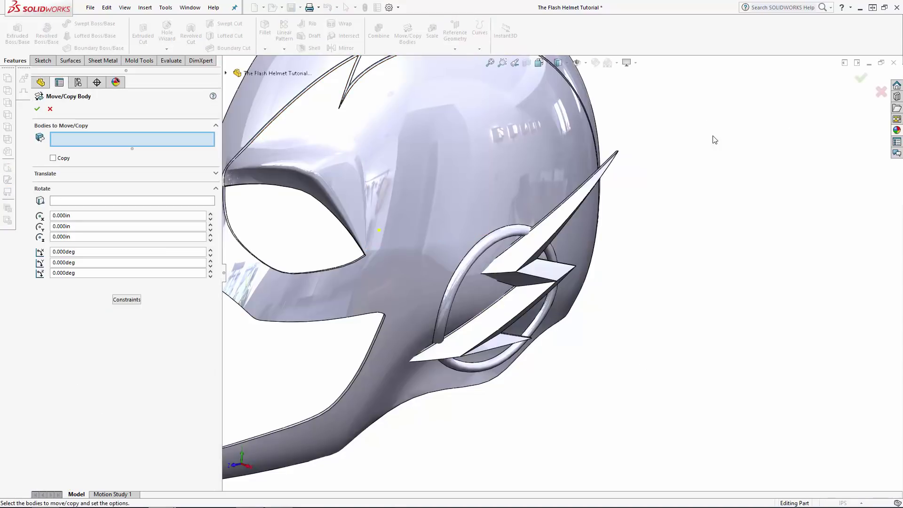
pyautogui.click(588, 189)
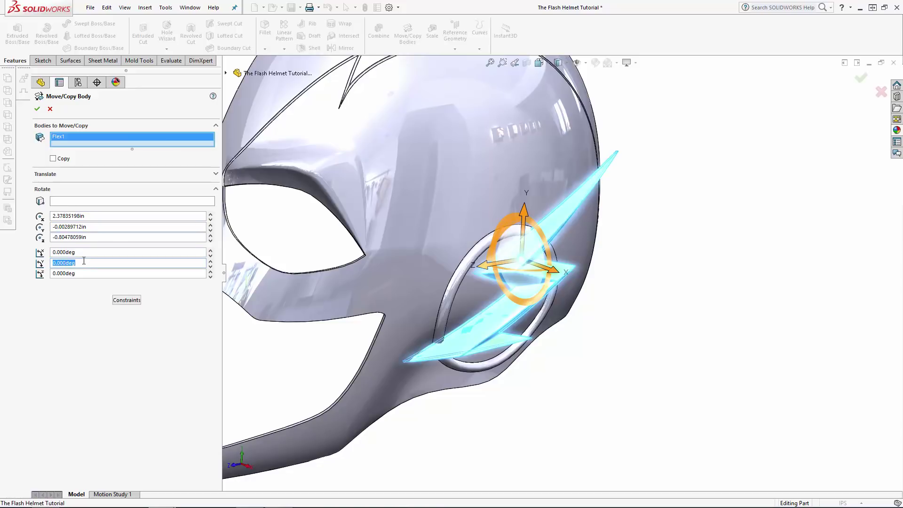
pyautogui.write('8')
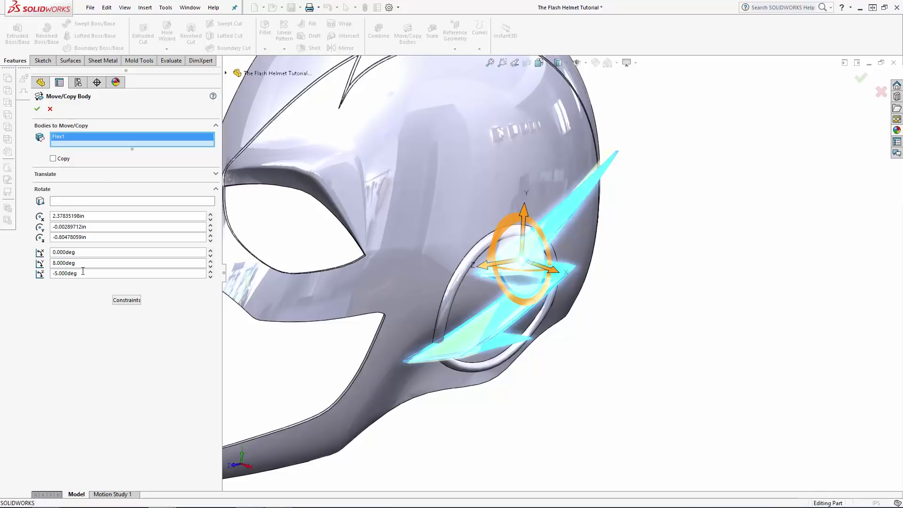
pyautogui.press('Return')
# Step: Examine from several angles how the rotated bolt sits against the ear ring and the helmet's surface
pyautogui.moveTo(606, 263); pyautogui.dragTo(629, 373, button='middle')
pyautogui.scroll(-8, 531, 362)
pyautogui.middleClick(563, 331)
pyautogui.moveTo(564, 331); pyautogui.dragTo(489, 117, button='middle')
pyautogui.scroll(4, 643, 371)
pyautogui.middleClick(663, 381)
pyautogui.moveTo(663, 381); pyautogui.dragTo(692, 387, button='middle')
pyautogui.scroll(5, 681, 411)
pyautogui.middleClick(667, 386)
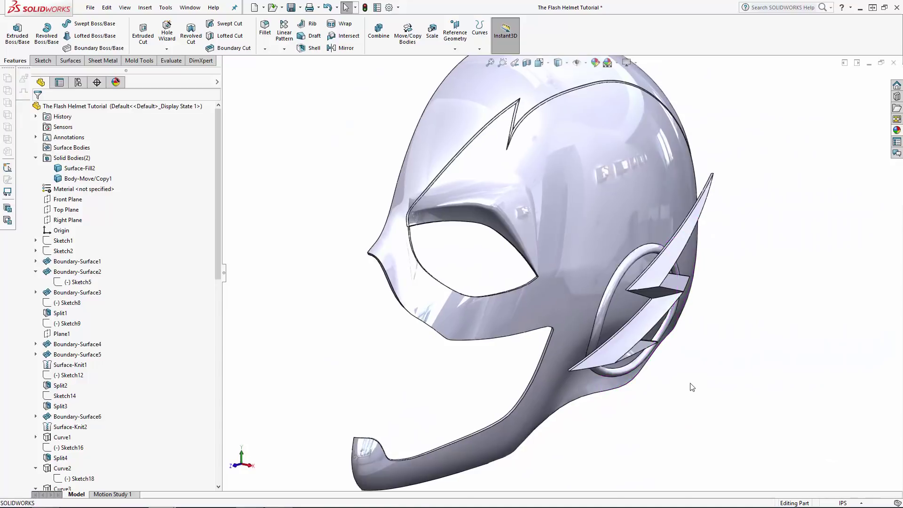
# Step: Combine the helmet and the lightning bolt into one solid body with the Add operation
pyautogui.click(378, 29)
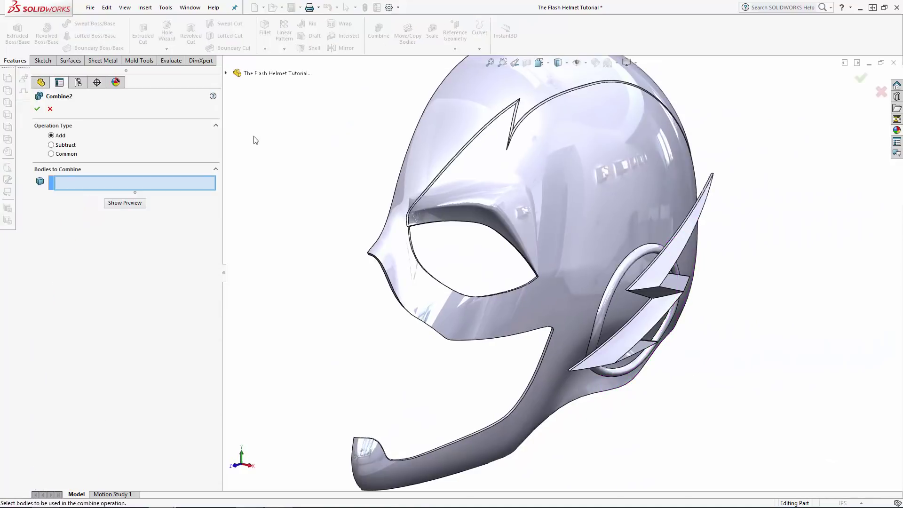
pyautogui.click(529, 174)
pyautogui.click(649, 284)
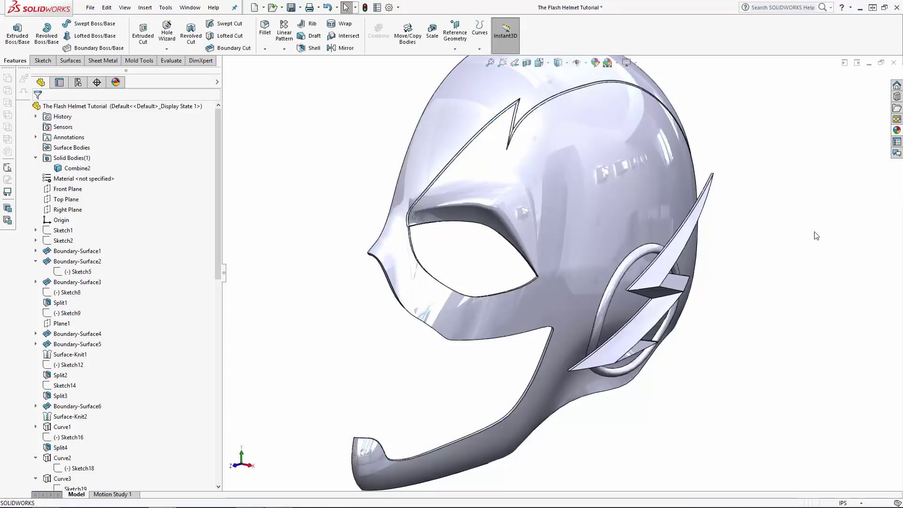
pyautogui.scroll(-6, 635, 368)
pyautogui.scroll(8, 603, 335)
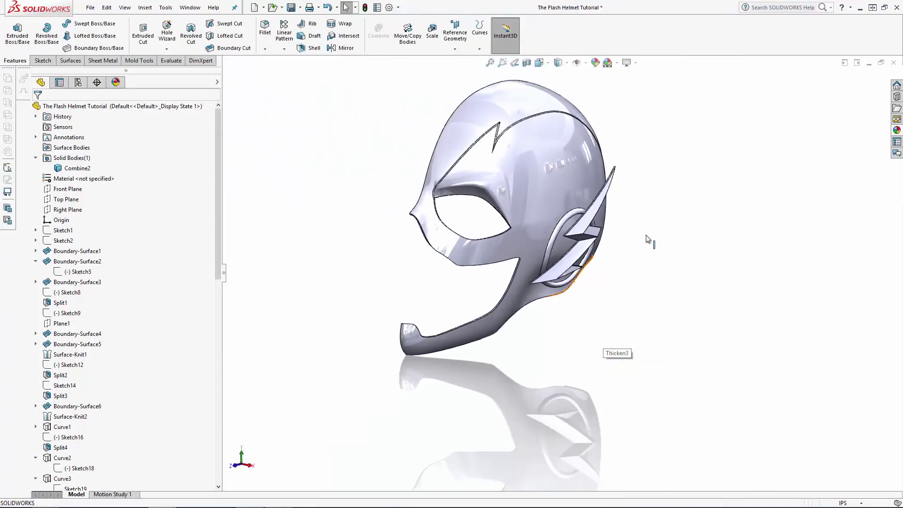
pyautogui.moveTo(647, 237); pyautogui.dragTo(685, 238, button='middle')
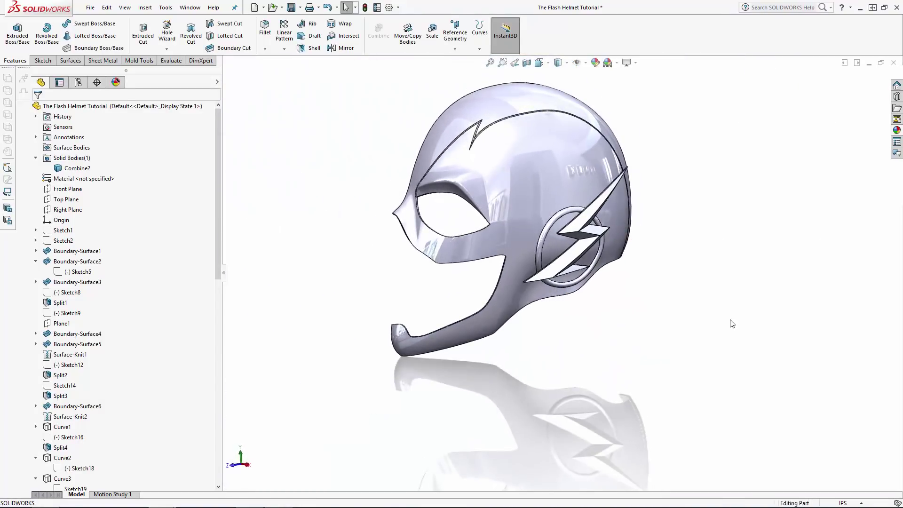
# Step: Apply the textured plastic appearance PW-MT11030 to the whole helmet and recolour it dark red
pyautogui.click(897, 130)
pyautogui.click(777, 100)
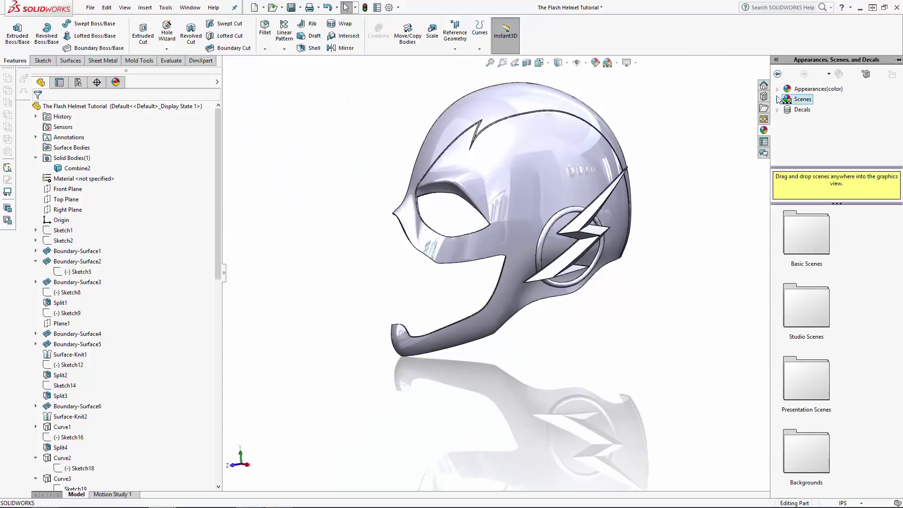
pyautogui.click(788, 101)
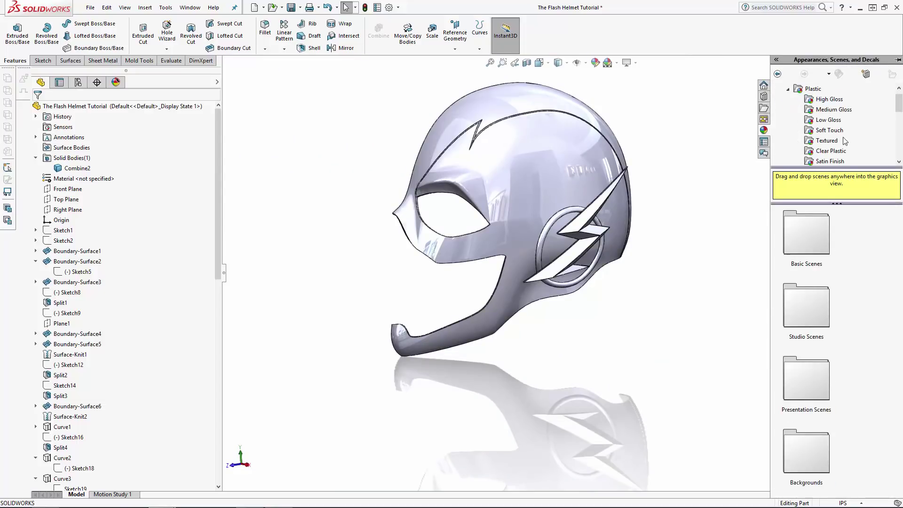
pyautogui.click(827, 141)
pyautogui.scroll(-2, 855, 361)
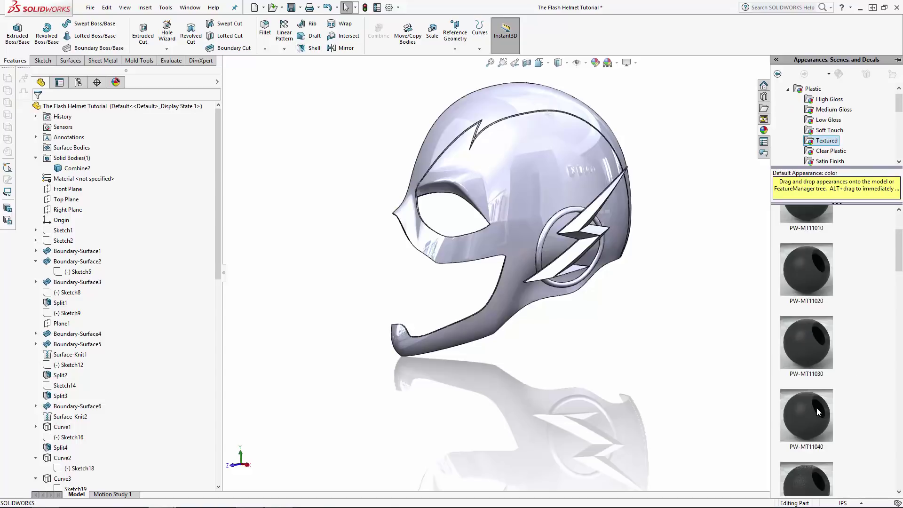
pyautogui.doubleClick(807, 344)
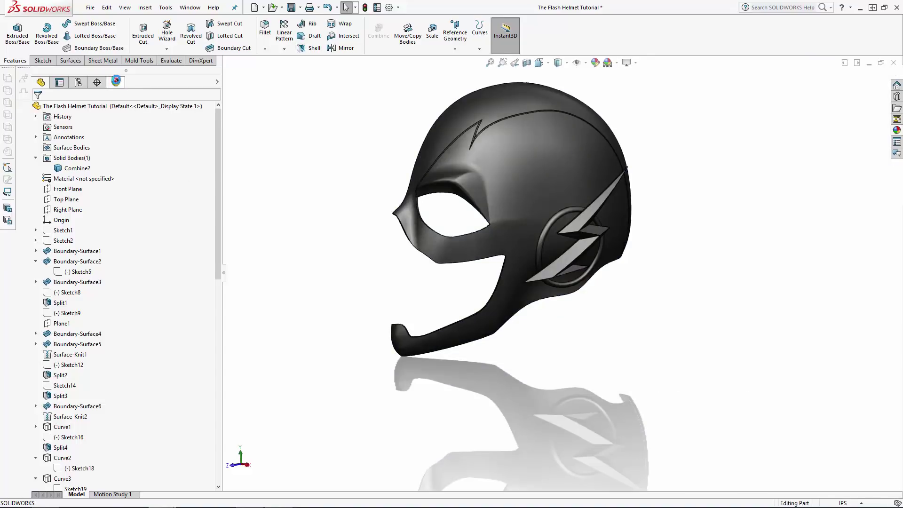
pyautogui.click(116, 82)
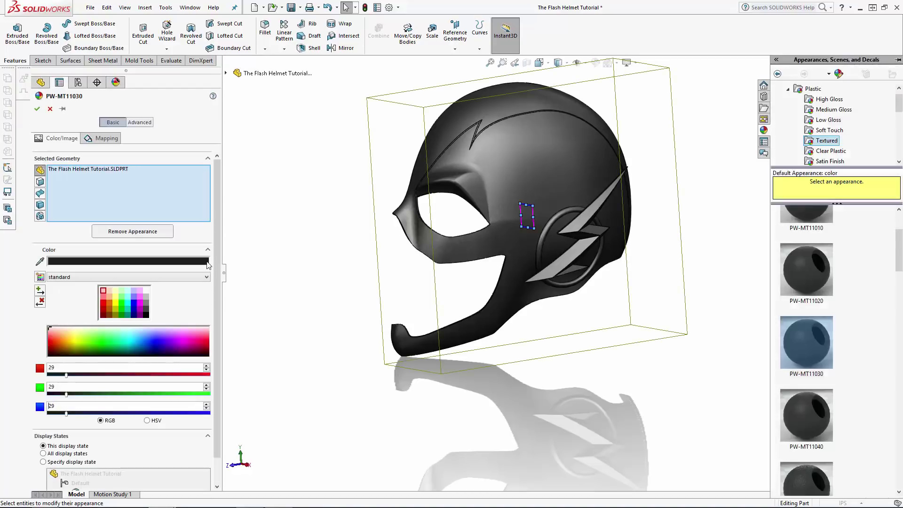
pyautogui.click(37, 108)
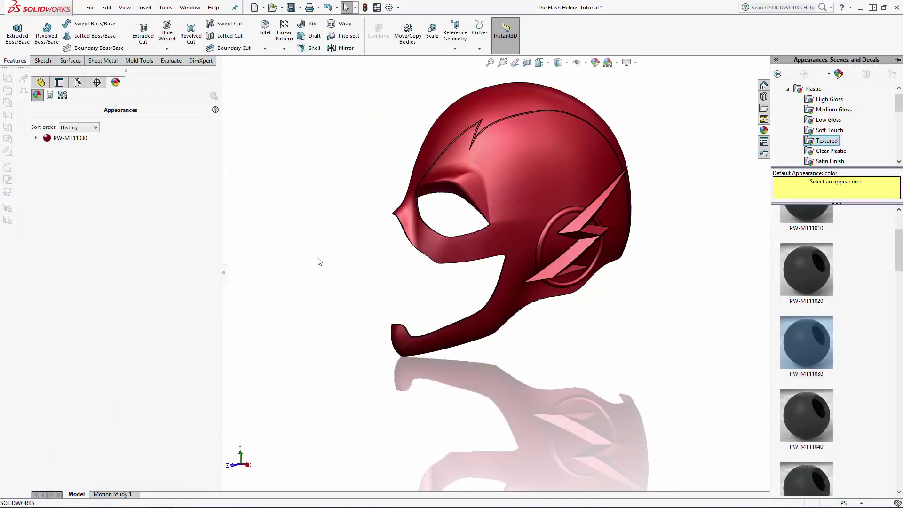
# Step: Apply the yellow soft touch plastic appearance to the swept ring feature around the ear
pyautogui.click(896, 131)
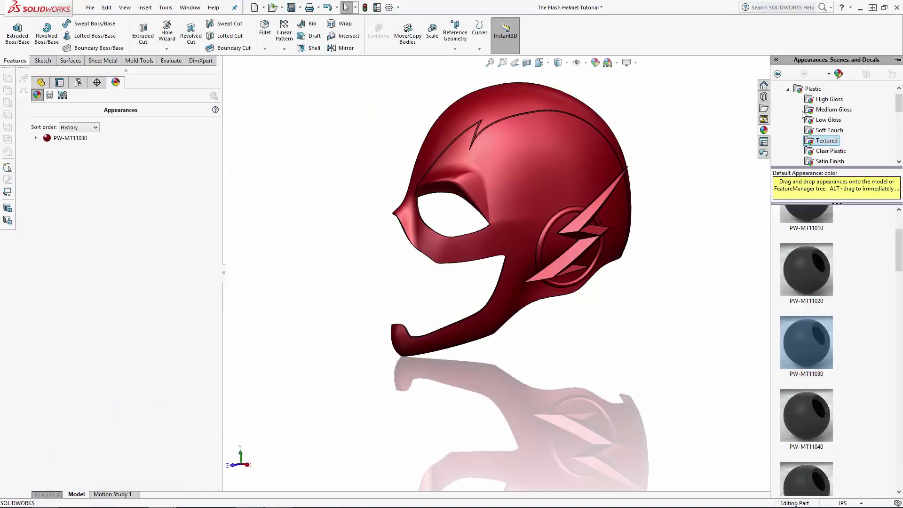
pyautogui.click(829, 130)
pyautogui.scroll(-5, 811, 459)
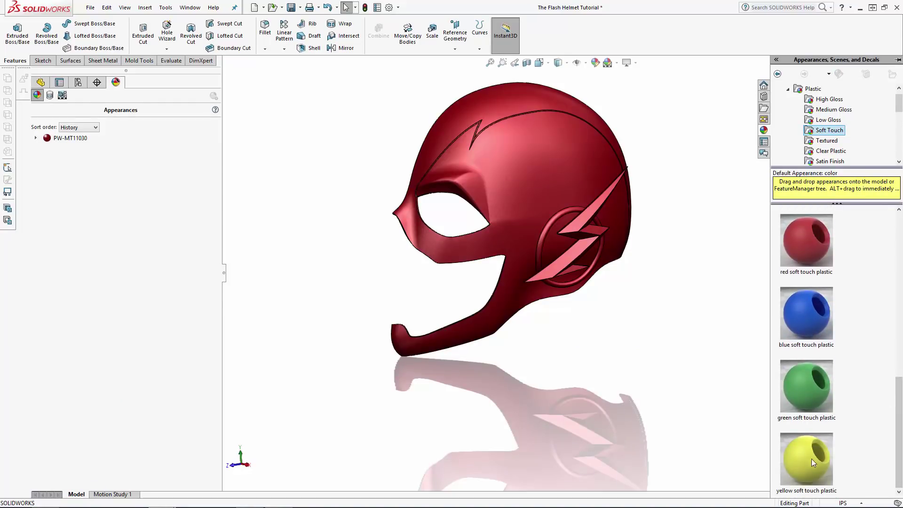
pyautogui.moveTo(811, 458); pyautogui.dragTo(542, 239)
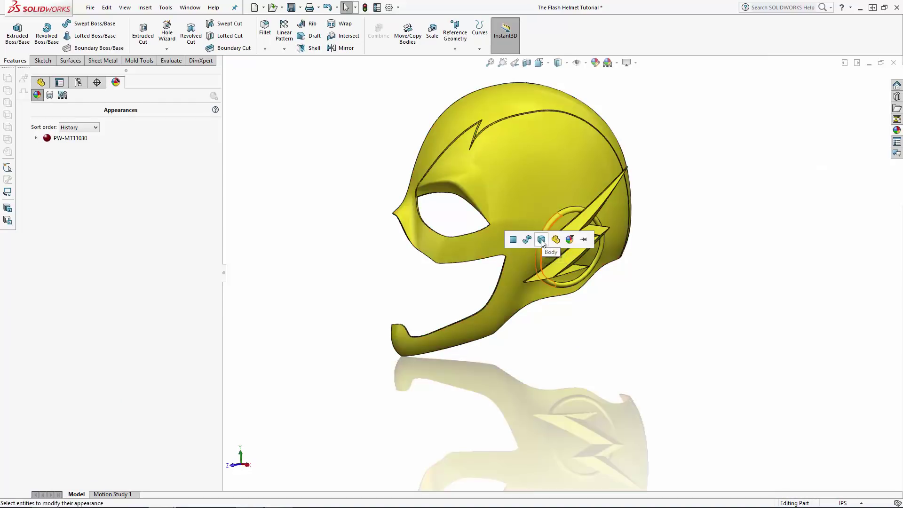
pyautogui.click(527, 240)
# Step: Apply yellow soft touch plastic to the lightning bolt's large lower facet, assigning it to the Surface-Fill10 feature
pyautogui.scroll(-5, 554, 253)
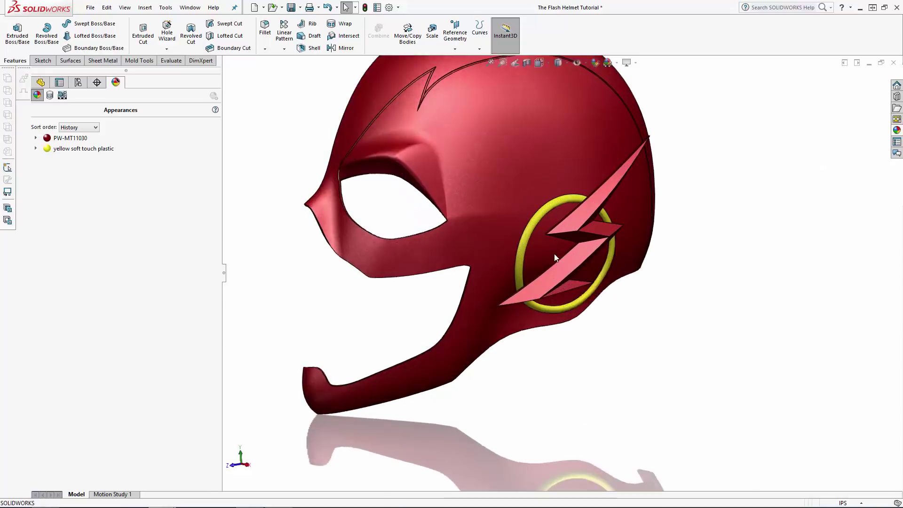
pyautogui.click(896, 132)
pyautogui.moveTo(810, 463); pyautogui.dragTo(581, 288)
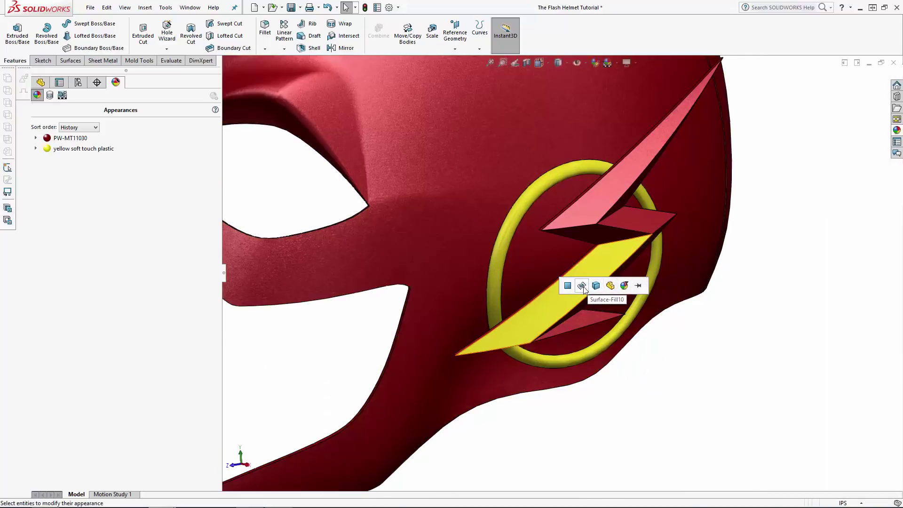
pyautogui.click(582, 287)
# Step: Edit the yellow soft touch plastic appearance and add the remaining faceted faces of the lightning bolt to its geometry
pyautogui.doubleClick(149, 158)
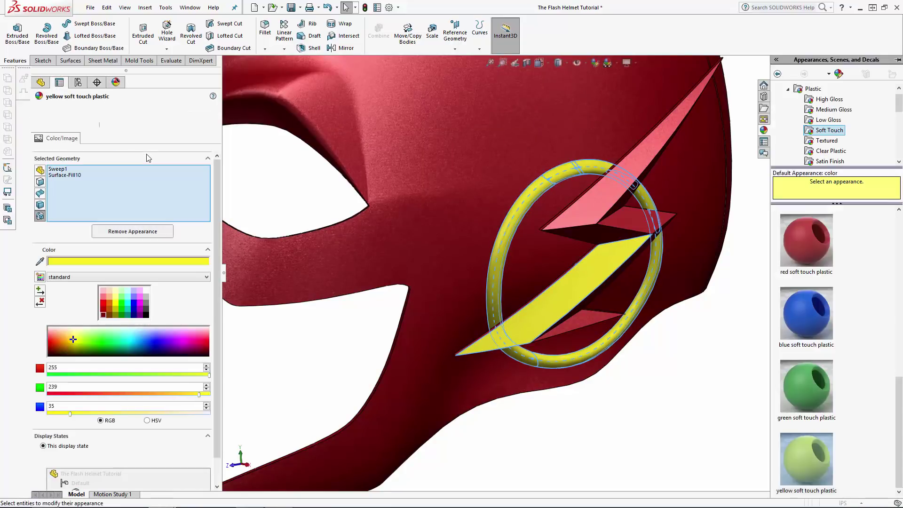
pyautogui.click(608, 231)
pyautogui.click(595, 209)
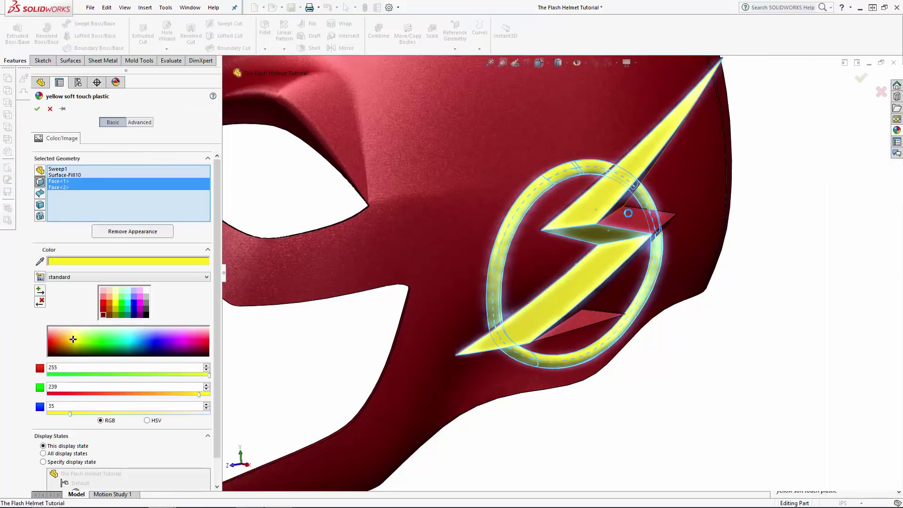
pyautogui.click(631, 219)
pyautogui.click(624, 200)
pyautogui.click(577, 324)
pyautogui.moveTo(578, 323); pyautogui.dragTo(575, 301, button='middle')
pyautogui.click(576, 302)
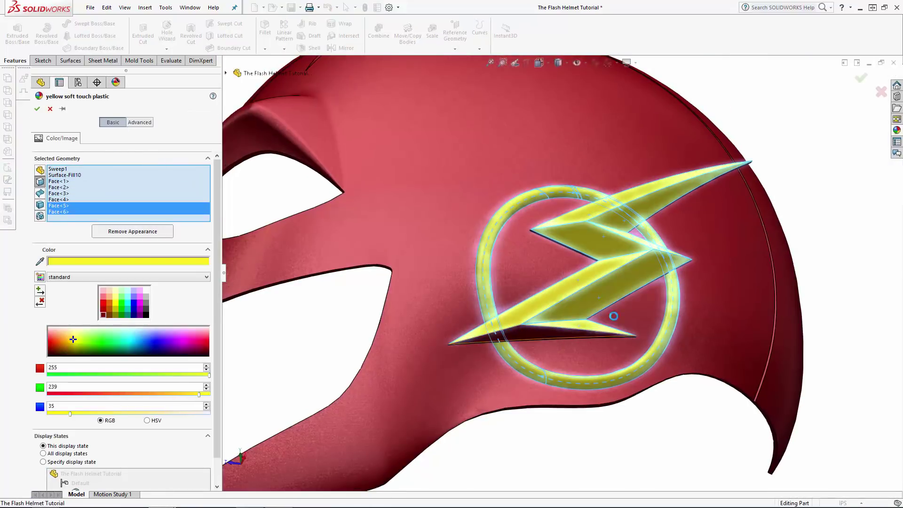
pyautogui.click(601, 331)
# Step: Add the Boss-Extrude1 feature to the yellow appearance so it covers the lightning bolt's side walls
pyautogui.scroll(-5, 610, 201)
pyautogui.moveTo(602, 329); pyautogui.dragTo(724, 264, button='middle')
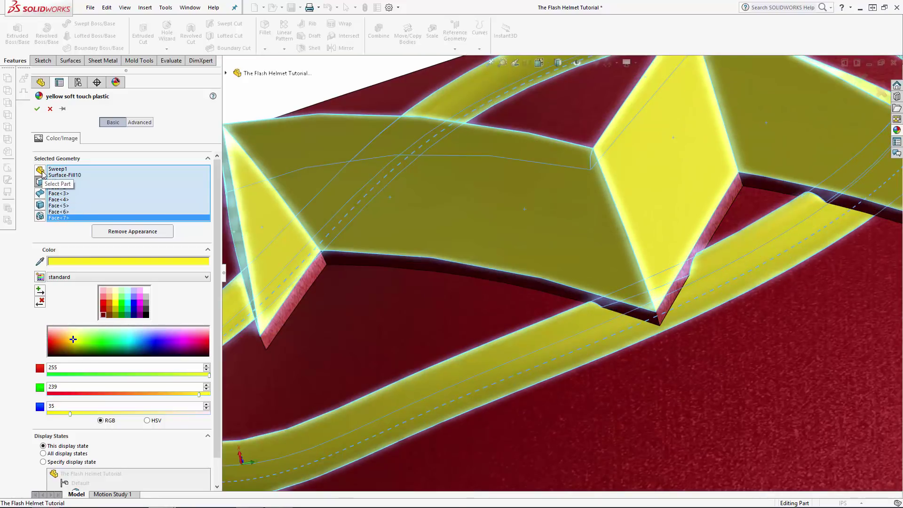
pyautogui.click(534, 286)
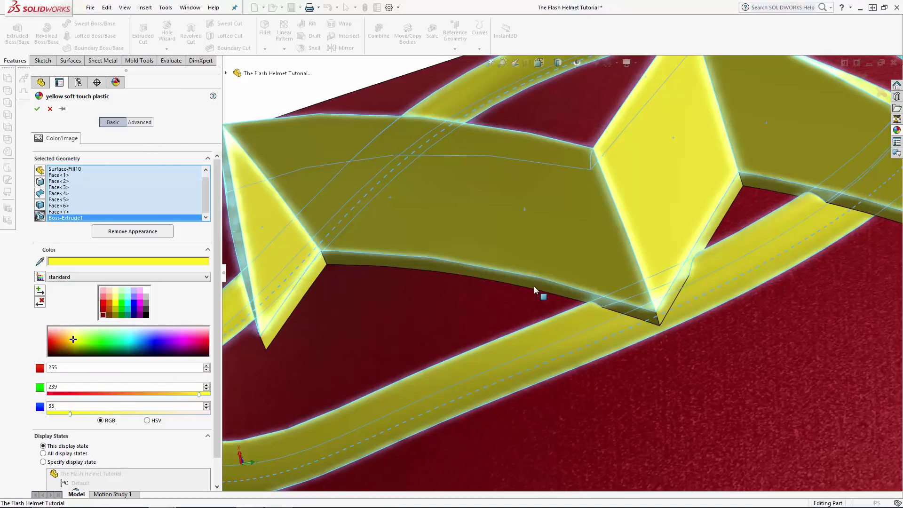
# Step: Change the emblem's yellow to a golden shade with RGB values 255, 190, 0
pyautogui.scroll(7, 534, 286)
pyautogui.moveTo(554, 213); pyautogui.dragTo(696, 258, button='middle')
pyautogui.scroll(3, 697, 258)
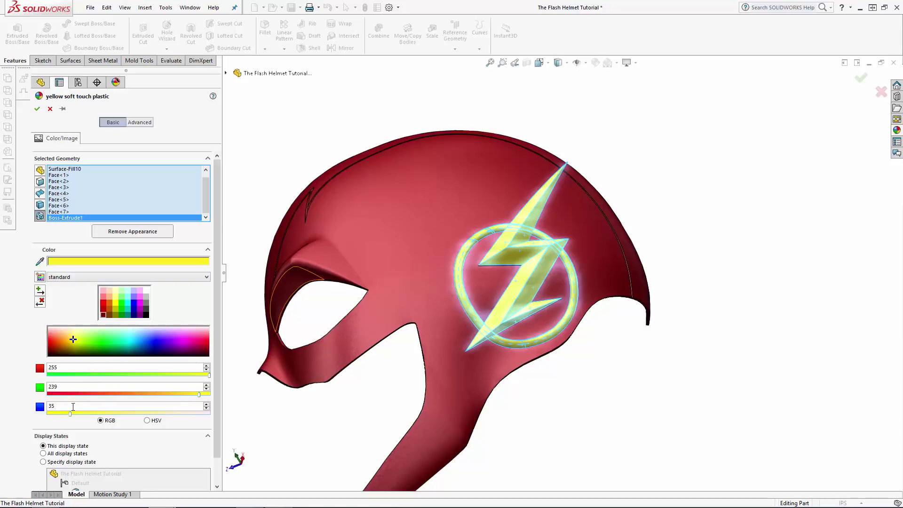
pyautogui.click(113, 305)
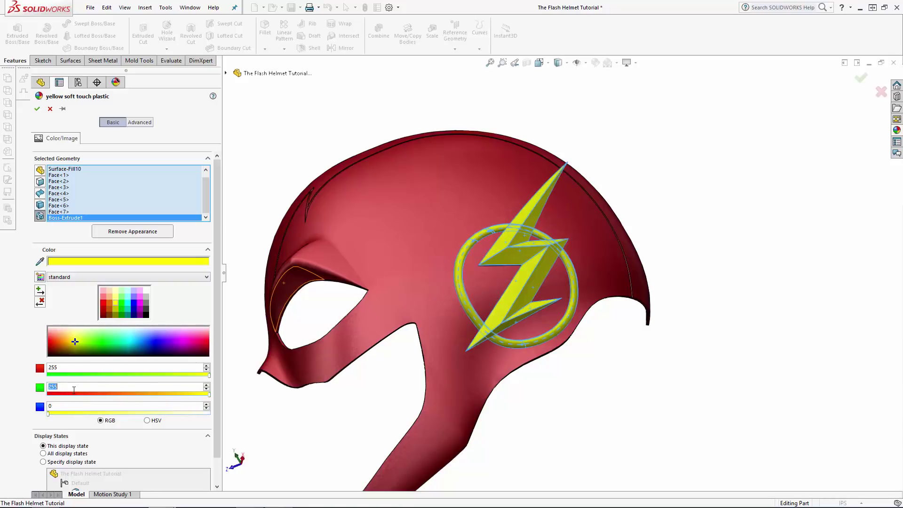
pyautogui.press('Return')
pyautogui.press('Return')
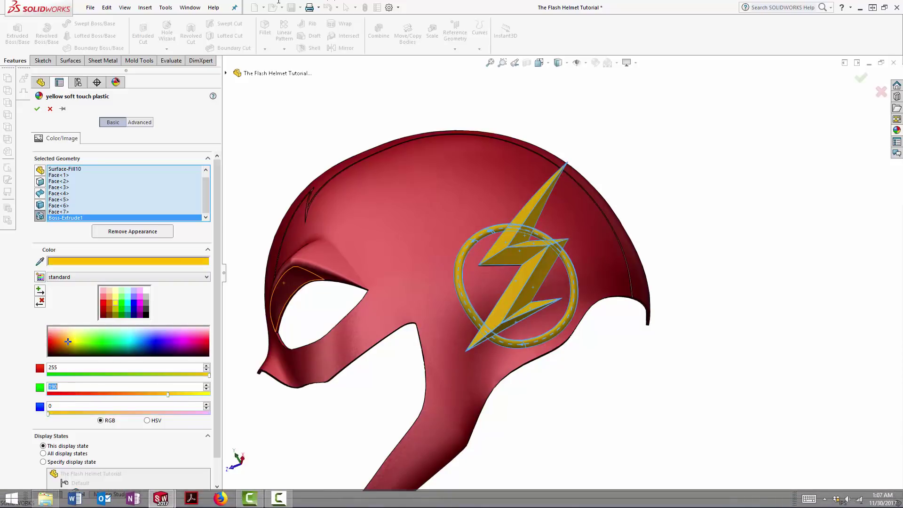
# Step: Mirror the half-helmet body about the Right Plane with Merge solids turned off, and propagate its visual properties
pyautogui.scroll(1, 726, 158)
pyautogui.moveTo(728, 158); pyautogui.dragTo(717, 233, button='middle')
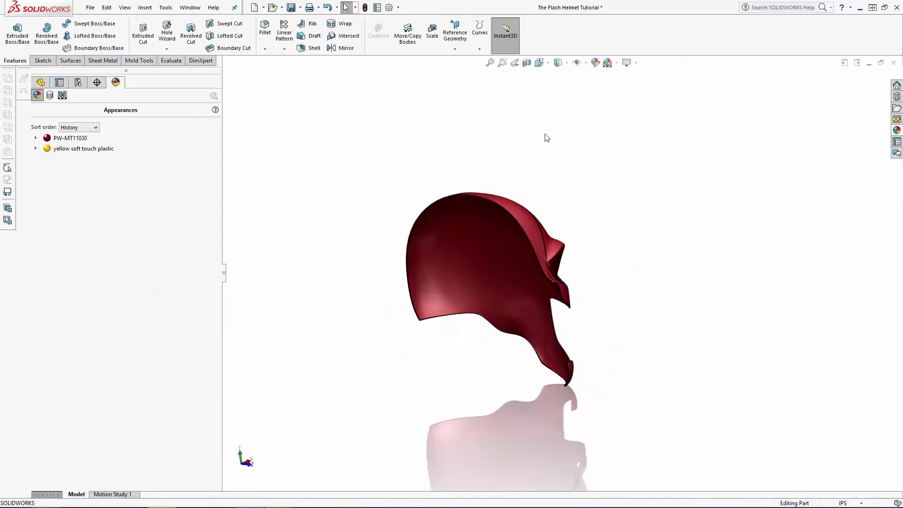
pyautogui.click(341, 52)
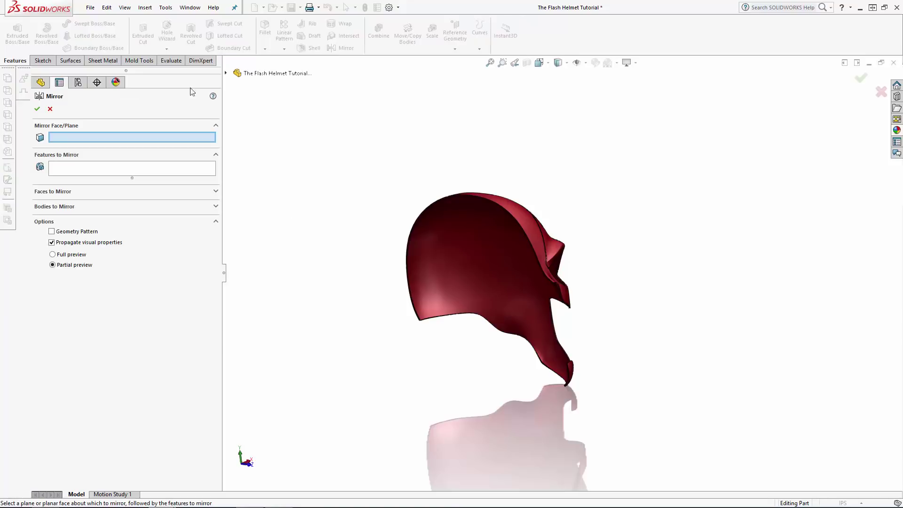
pyautogui.click(225, 73)
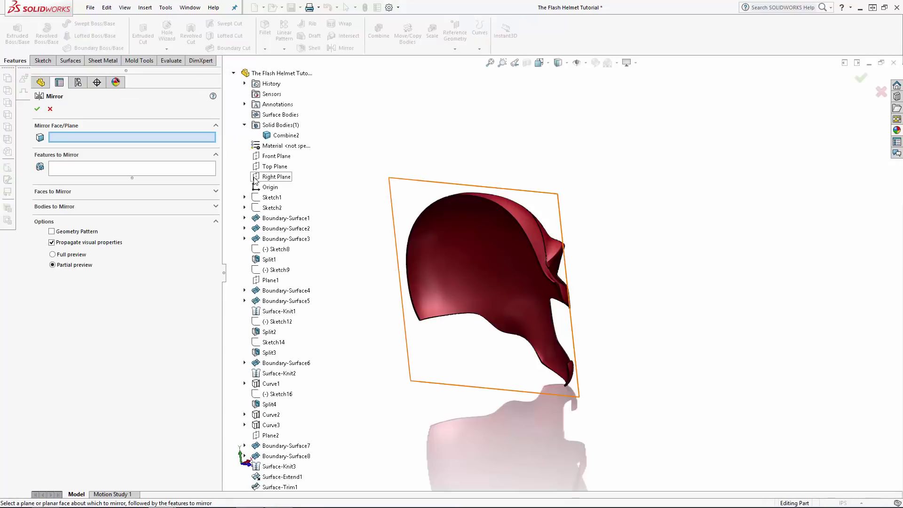
pyautogui.click(276, 177)
pyautogui.click(66, 206)
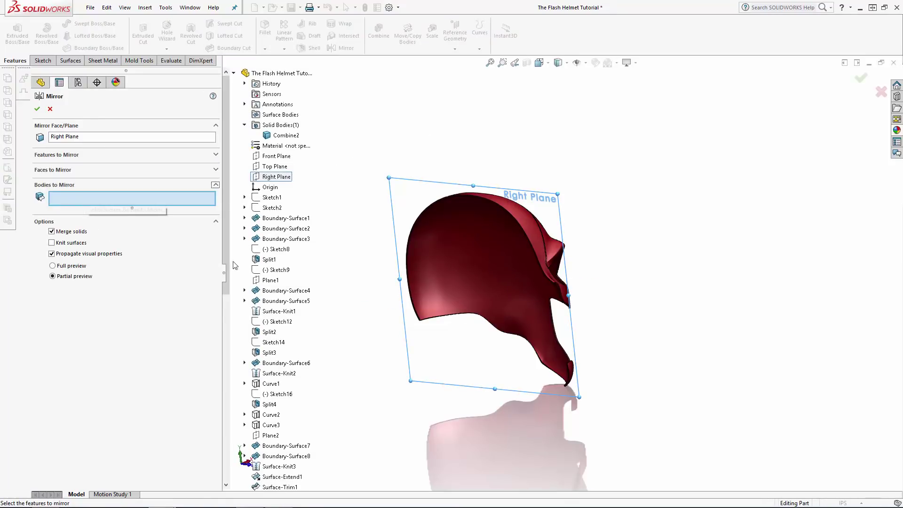
pyautogui.click(432, 256)
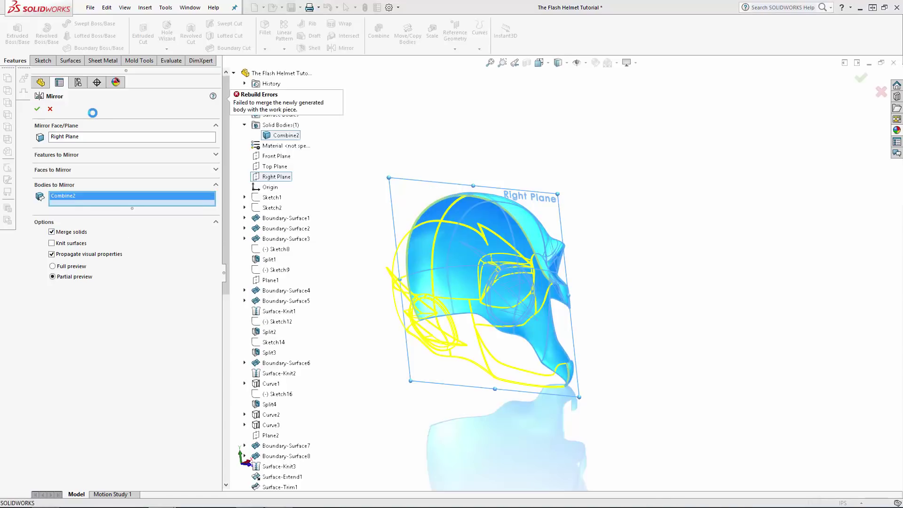
pyautogui.click(71, 231)
pyautogui.click(37, 109)
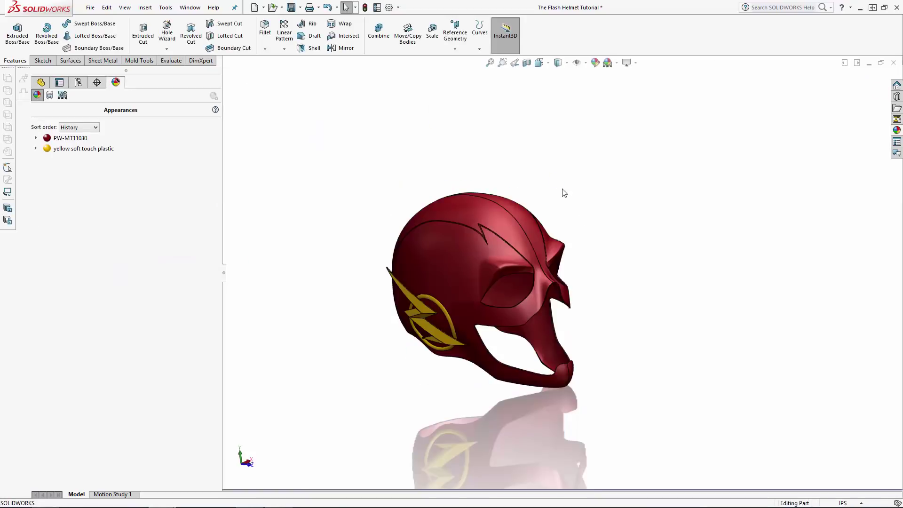
# Step: Combine the original and mirrored helmet halves into one solid body with the Add operation
pyautogui.moveTo(562, 191); pyautogui.dragTo(468, 252, button='middle')
pyautogui.scroll(-3, 532, 353)
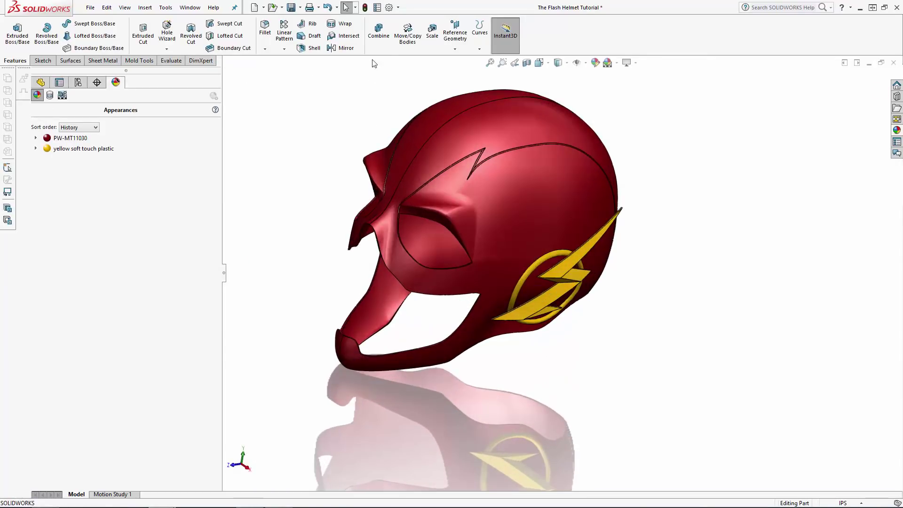
pyautogui.click(378, 31)
pyautogui.click(571, 160)
pyautogui.click(458, 112)
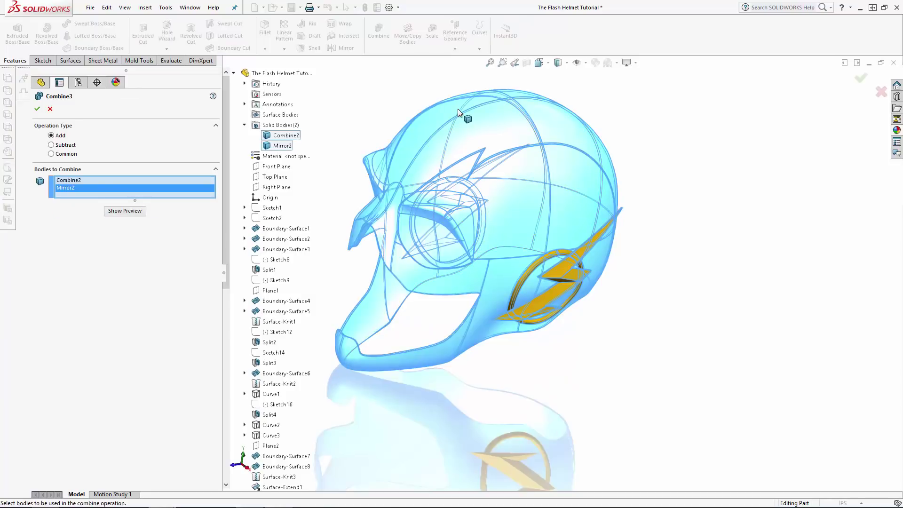
pyautogui.click(37, 109)
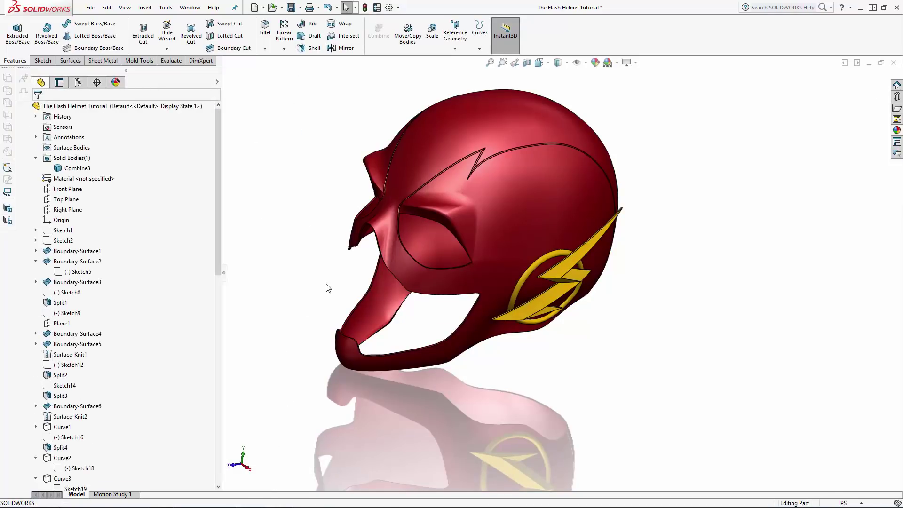
# Step: Toggle a display effect in the view settings for the combined helmet
pyautogui.moveTo(328, 288); pyautogui.dragTo(348, 298, button='middle')
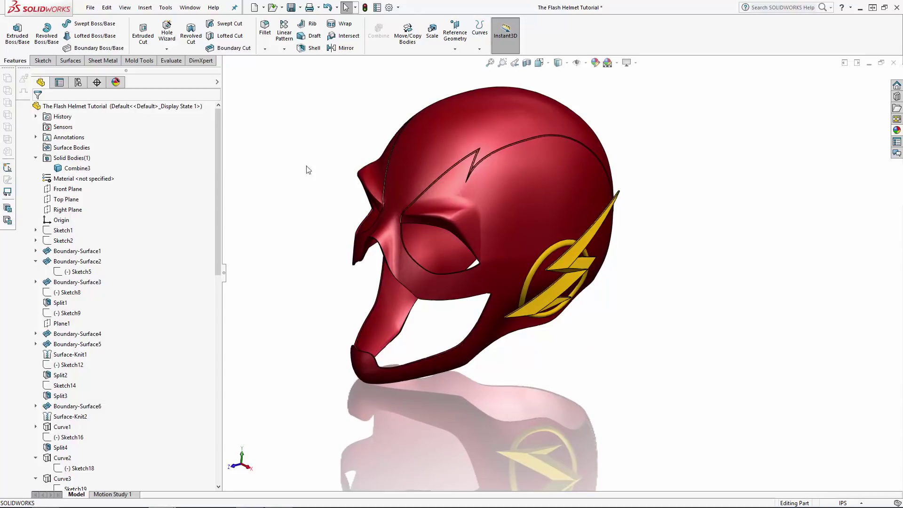
pyautogui.click(628, 63)
pyautogui.click(658, 98)
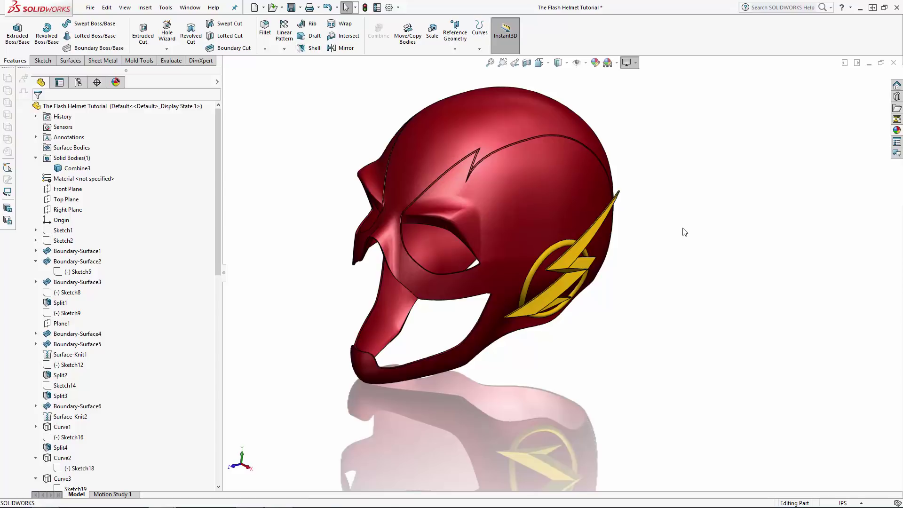